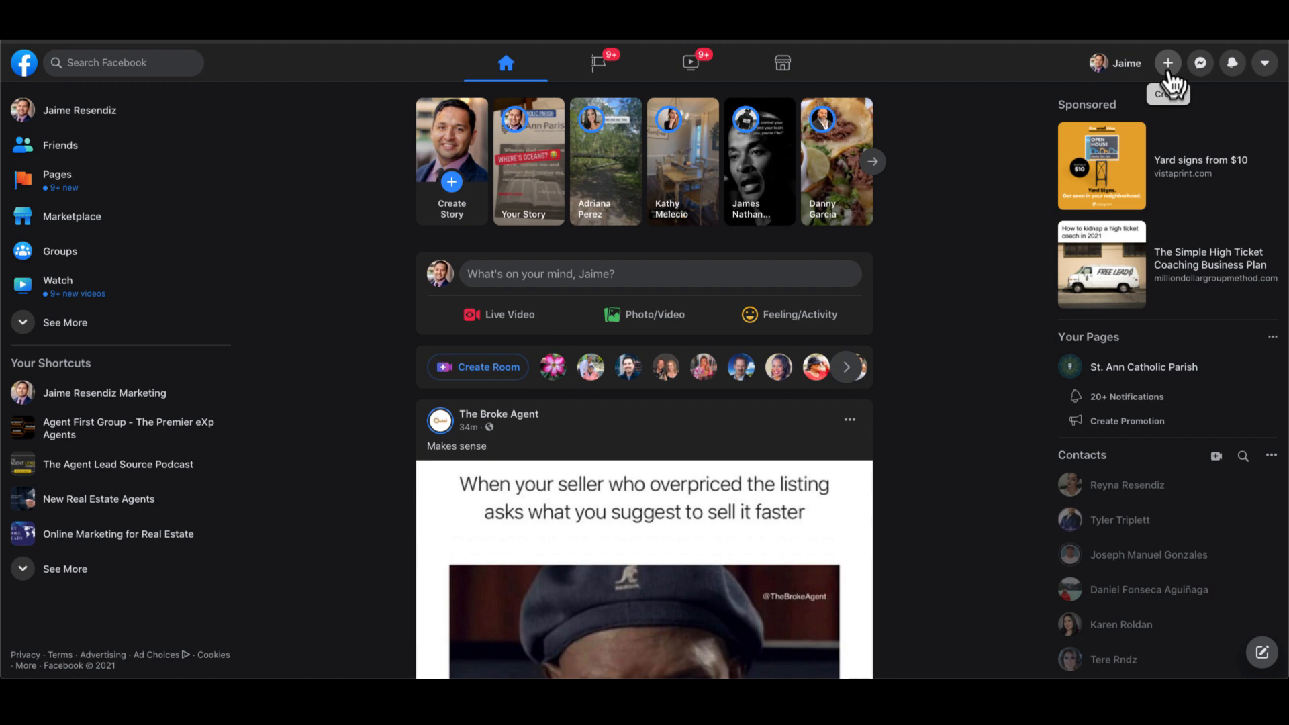
- Start a new Facebook Page named with the agent's name followed by '- Real Estate Agent'
click(1169, 66)
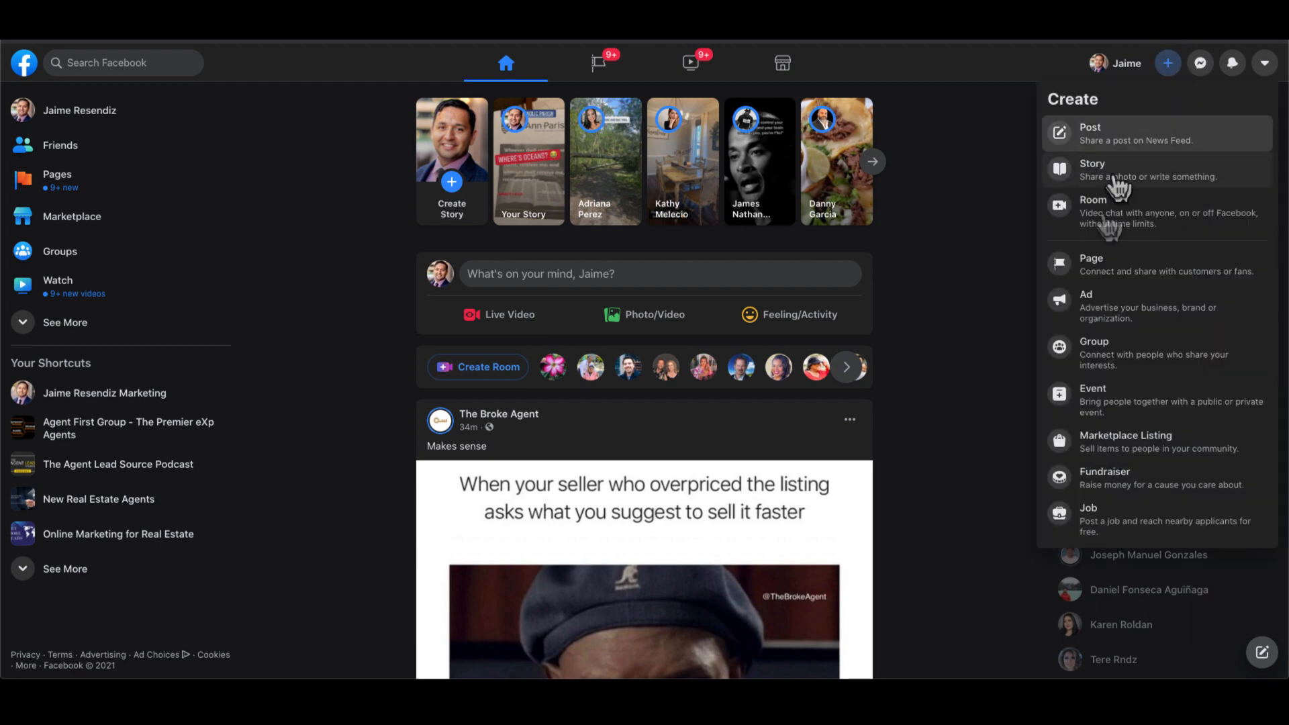
click(1096, 268)
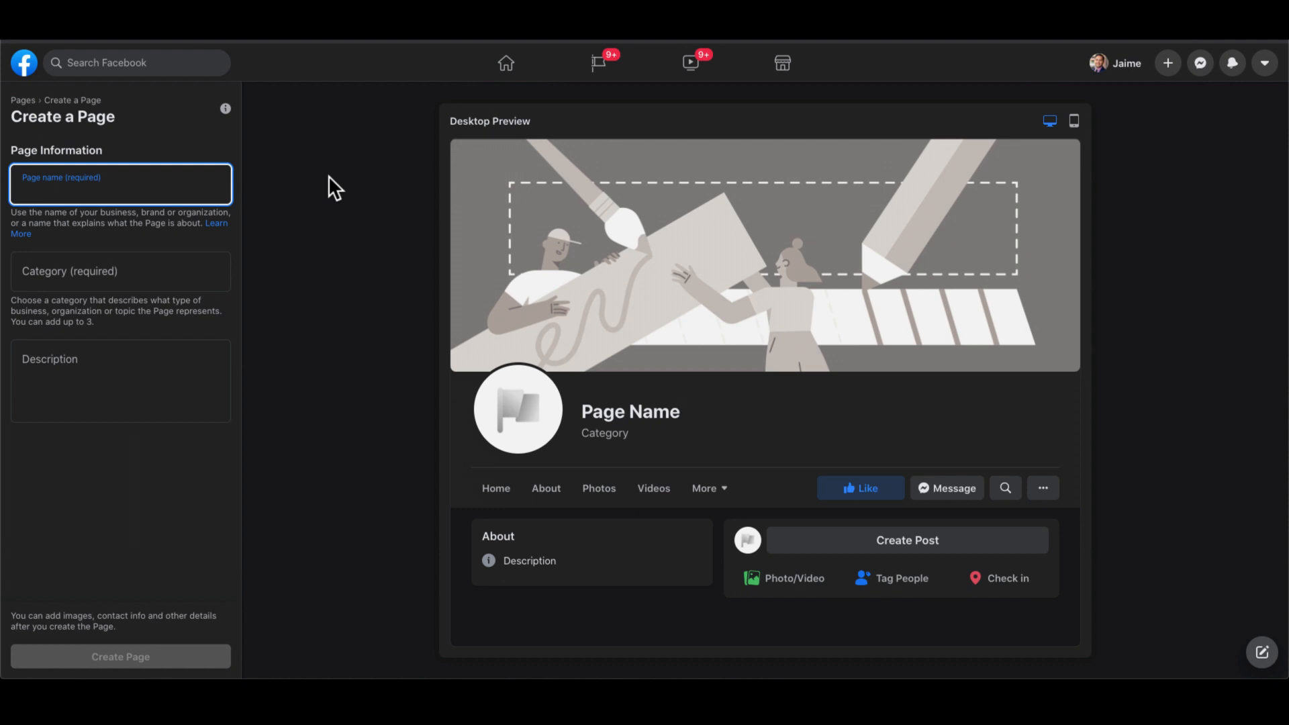
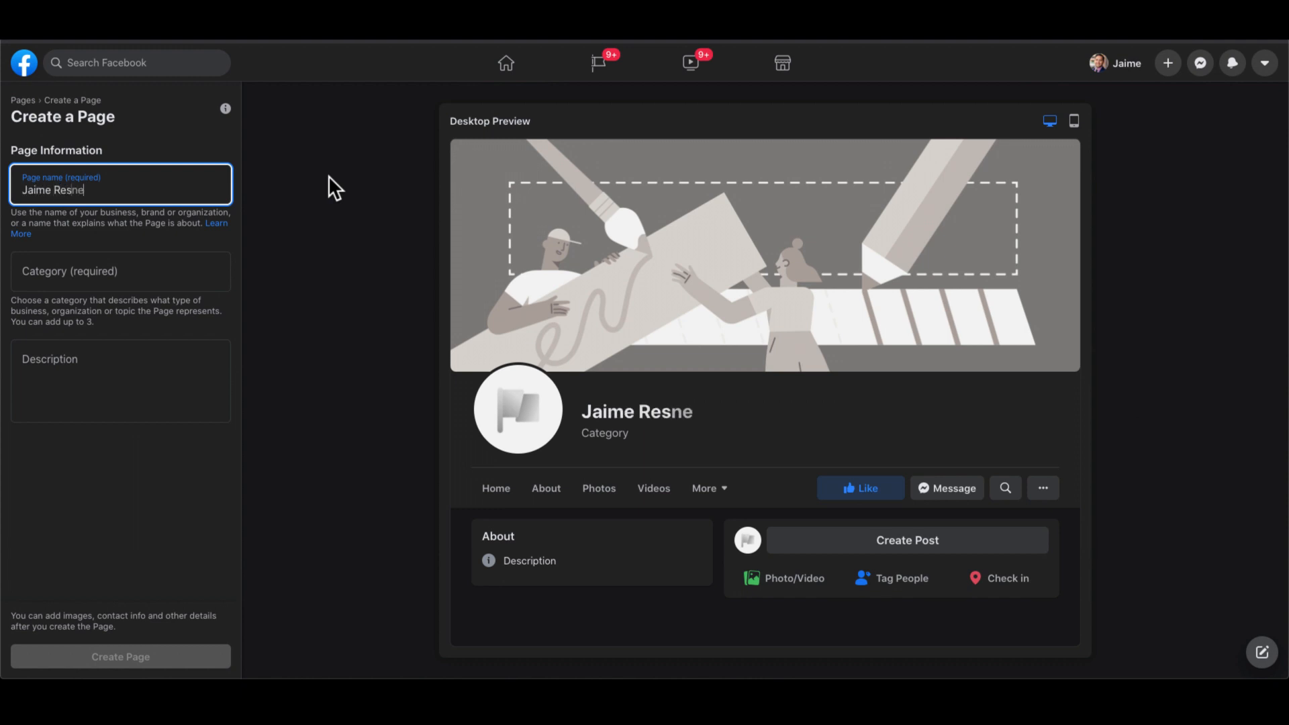
text(ediz)
text( - Realtor)
key(BackSpace)
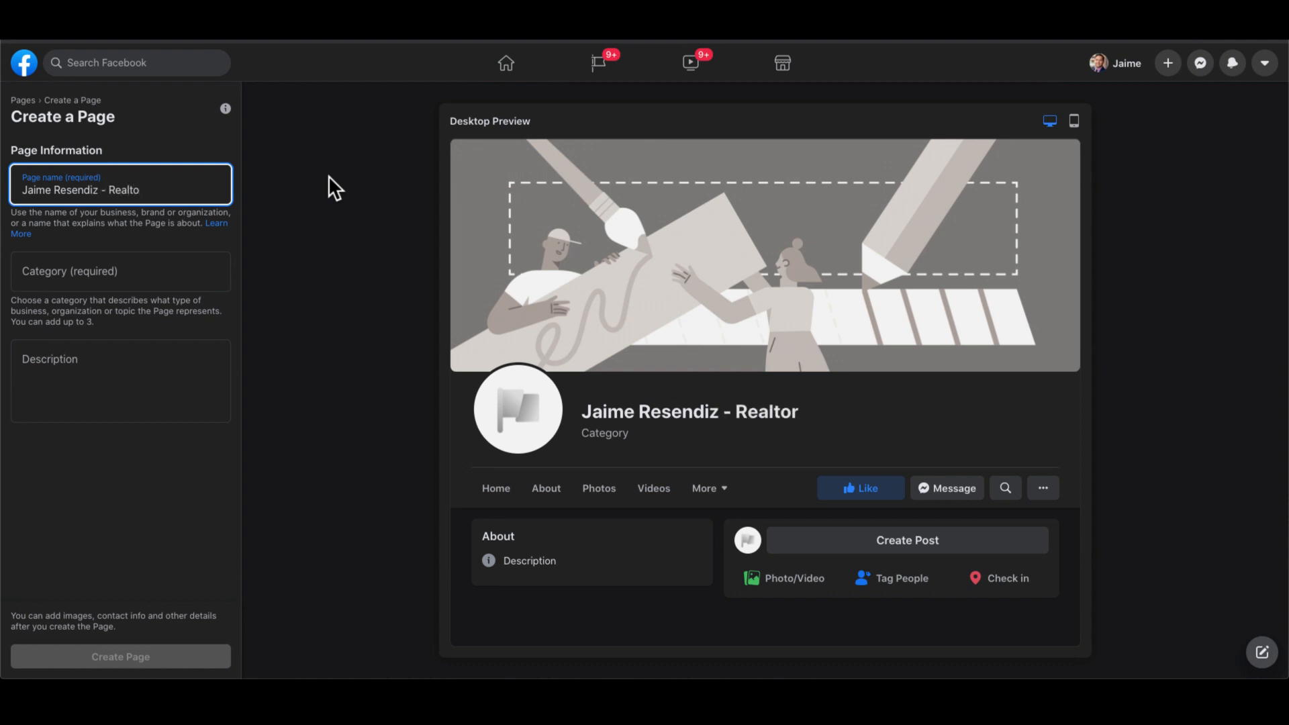
text(R)
key(BackSpace)
key(BackSpace)
key(BackSpace)
key(BackSpace)
text(l Estate Agent)
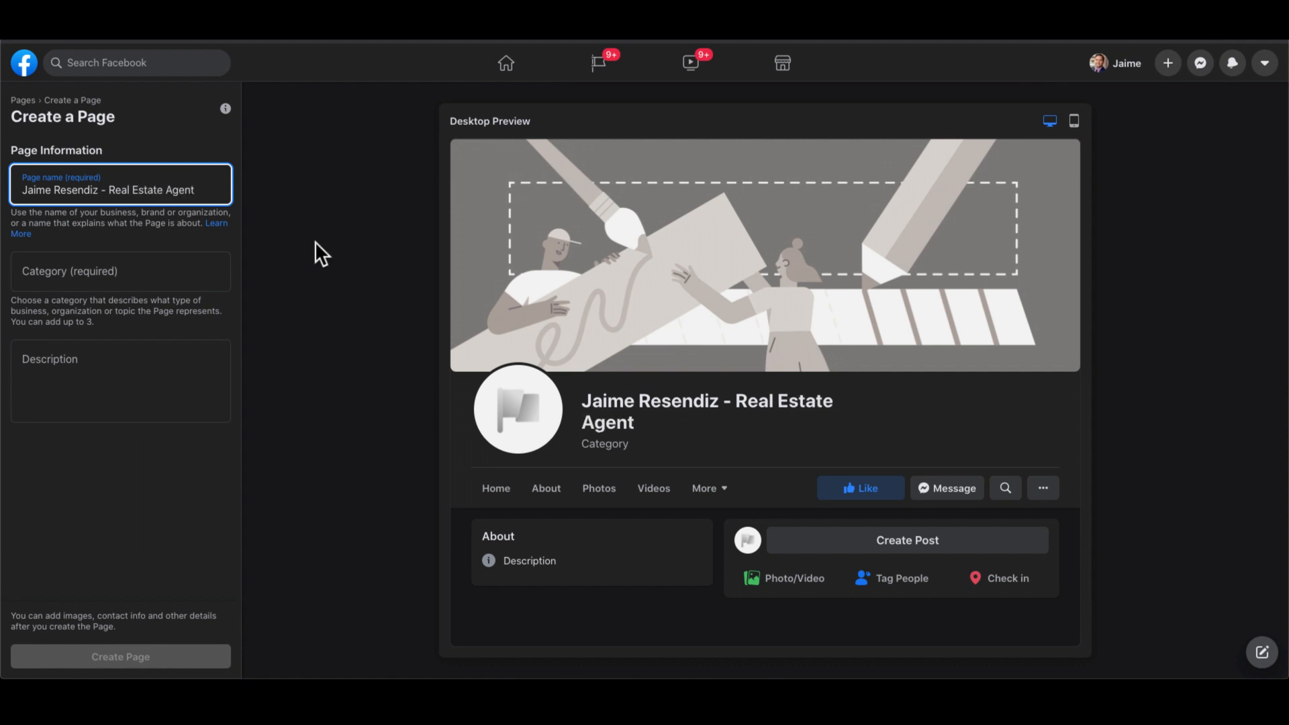
click(127, 267)
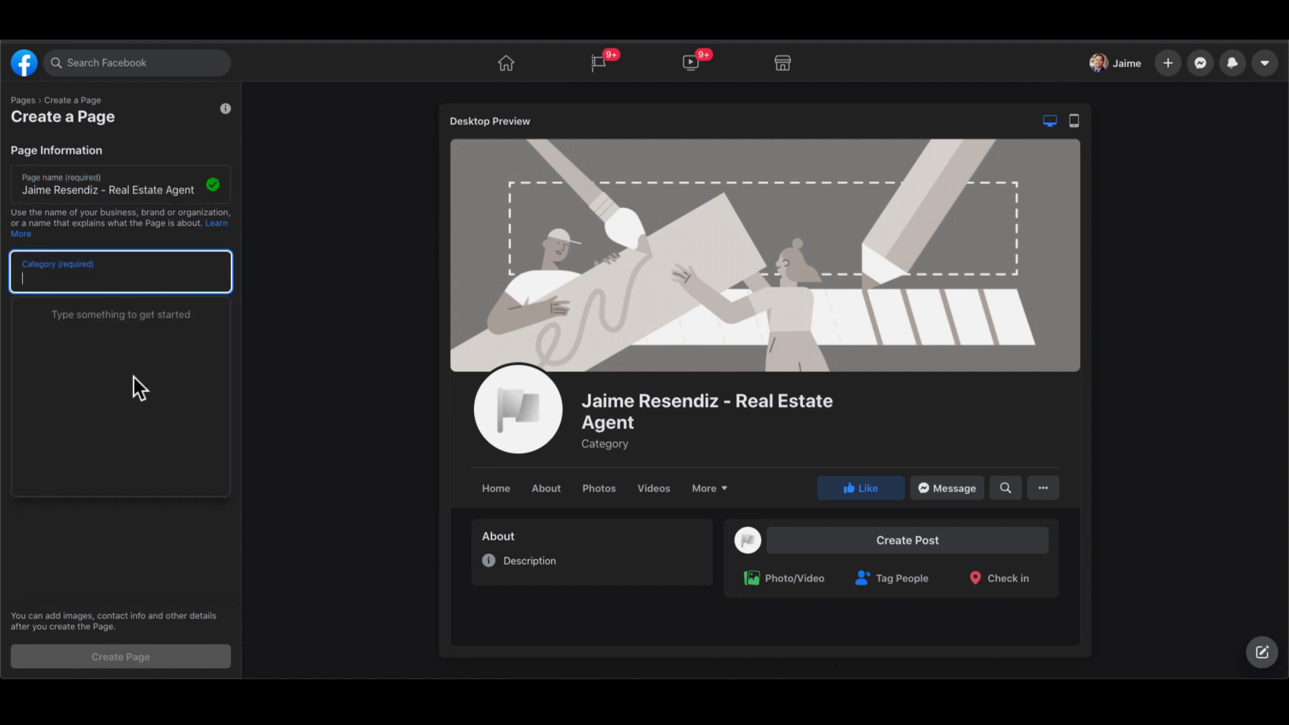
- Set the category to Real Estate Agent and the description to 'Dallas real estate agent!'
text(real es)
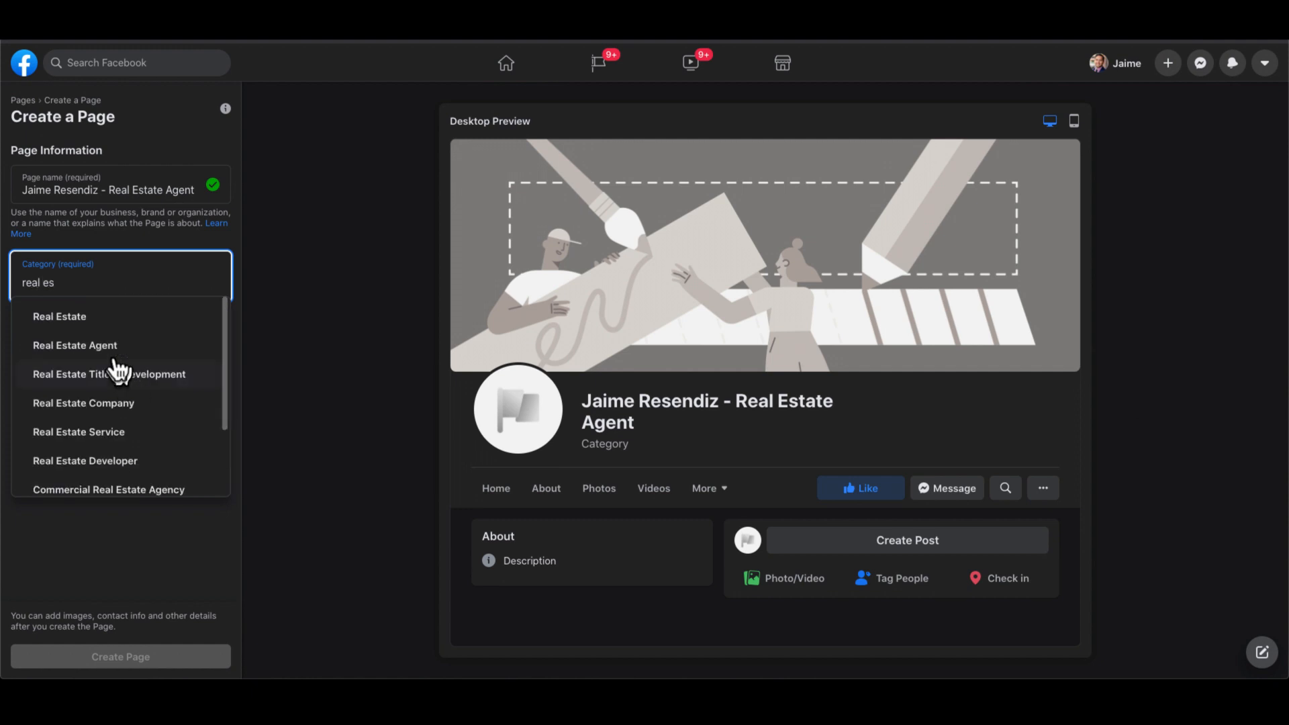
click(107, 345)
click(106, 380)
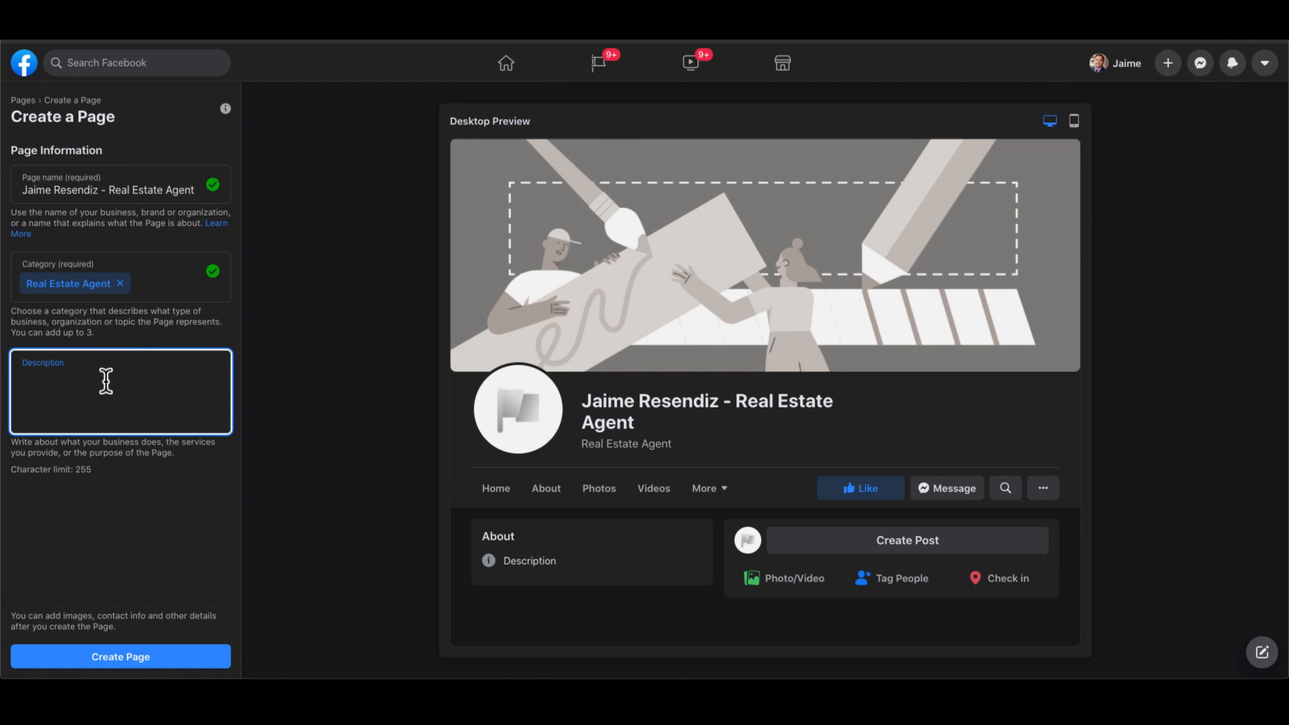
text(Dallas reae)
key(BackSpace)
text(l estate agent!)
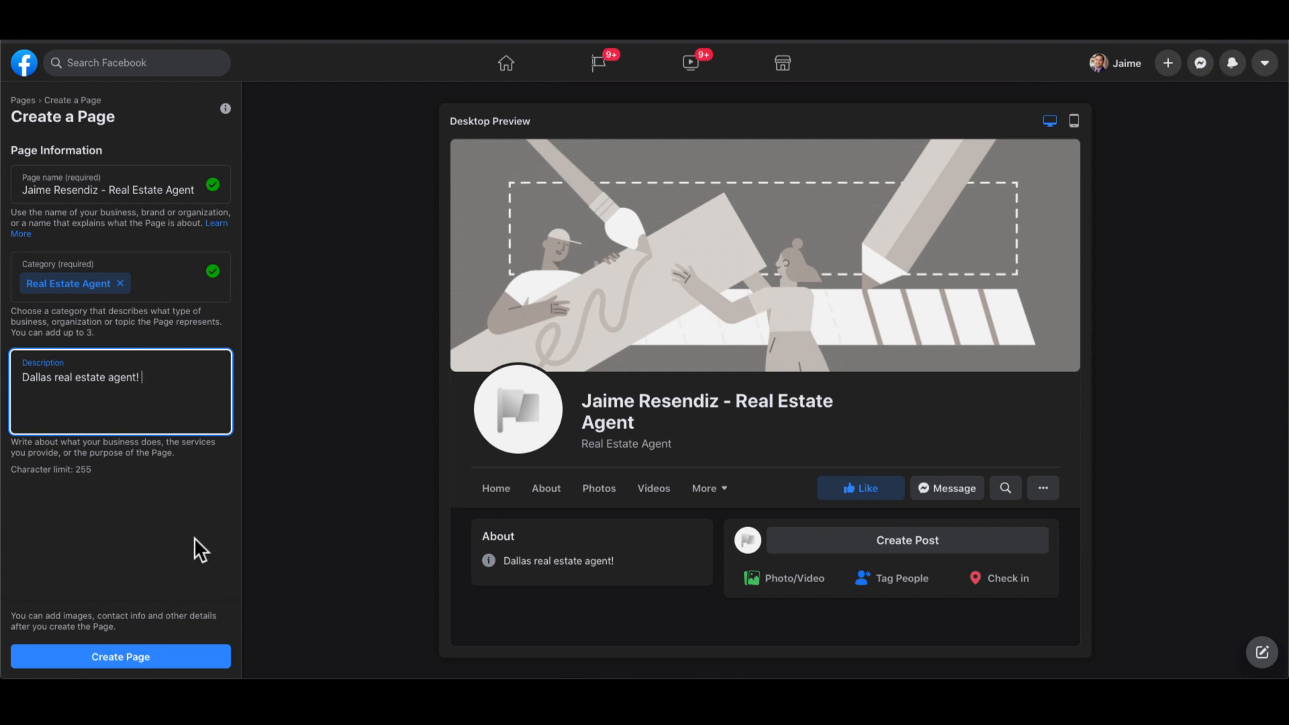
- Create the Page, review the Set Up Your Page panel, and return to the home feed
click(142, 663)
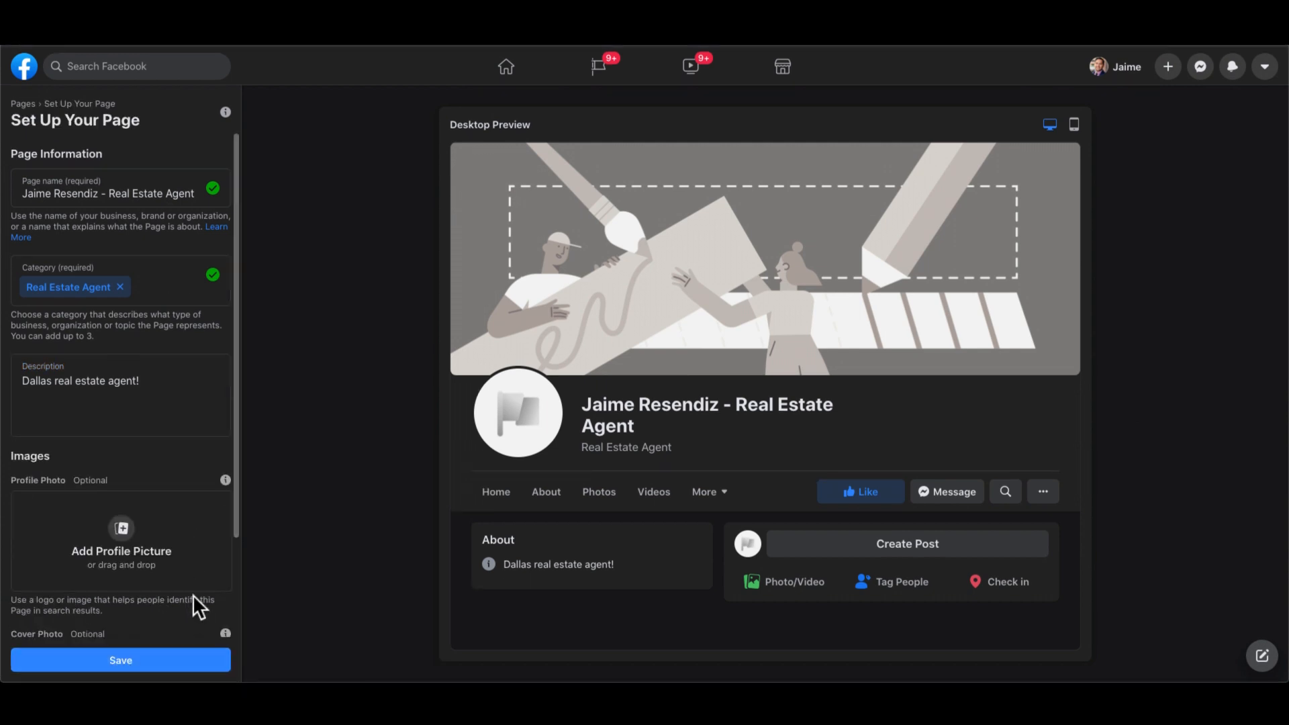
scroll(103, 564, down, 3)
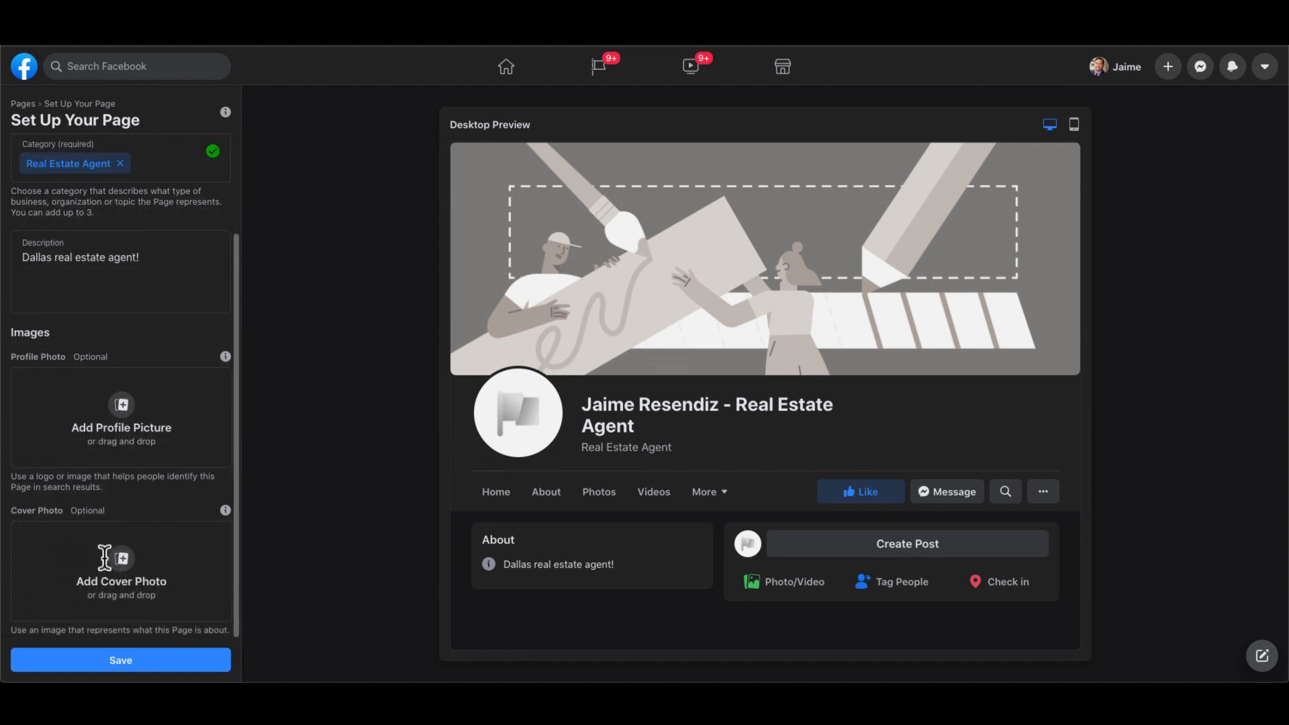
scroll(115, 413, up, 3)
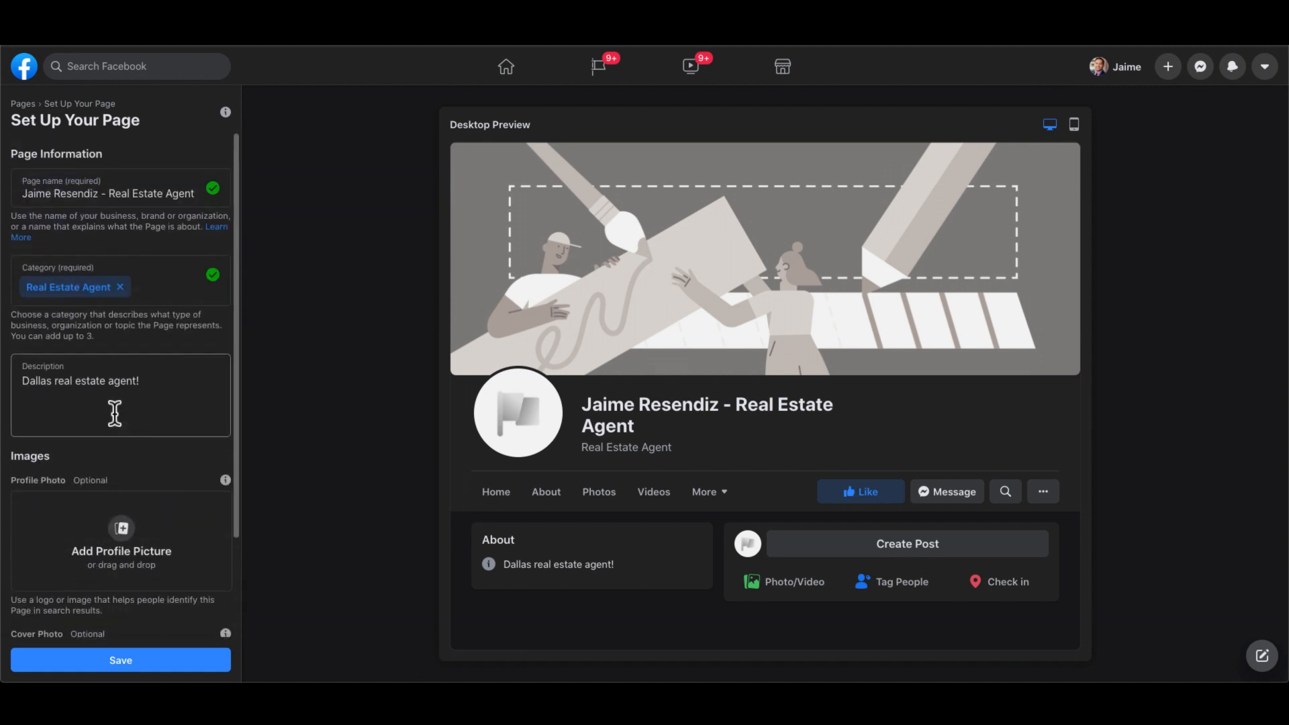
scroll(114, 413, down, 3)
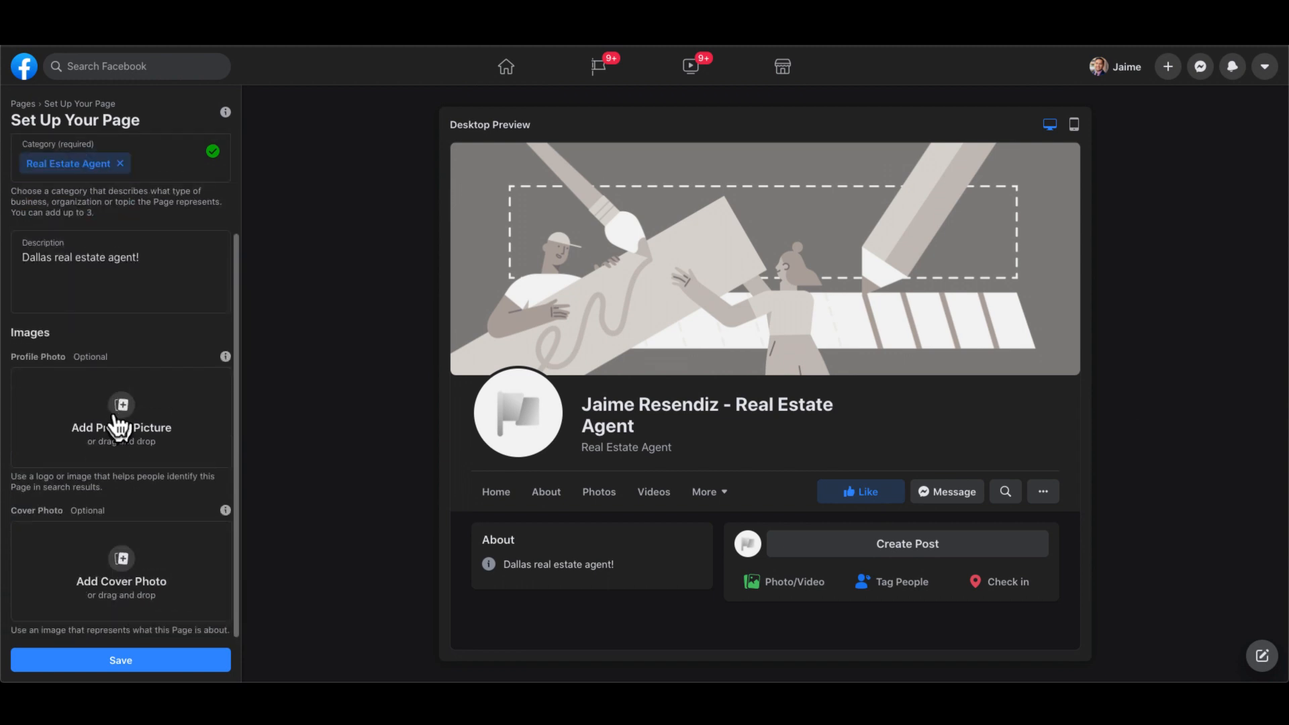
scroll(120, 426, up, 3)
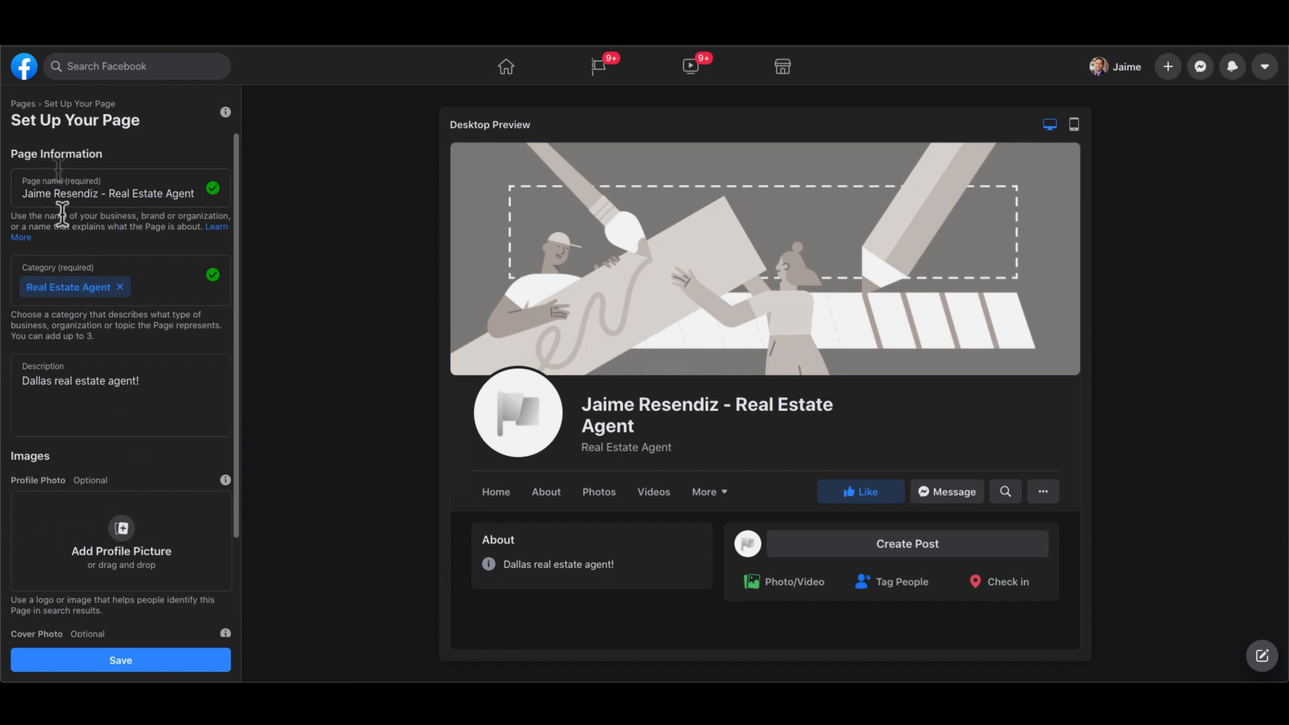
click(25, 66)
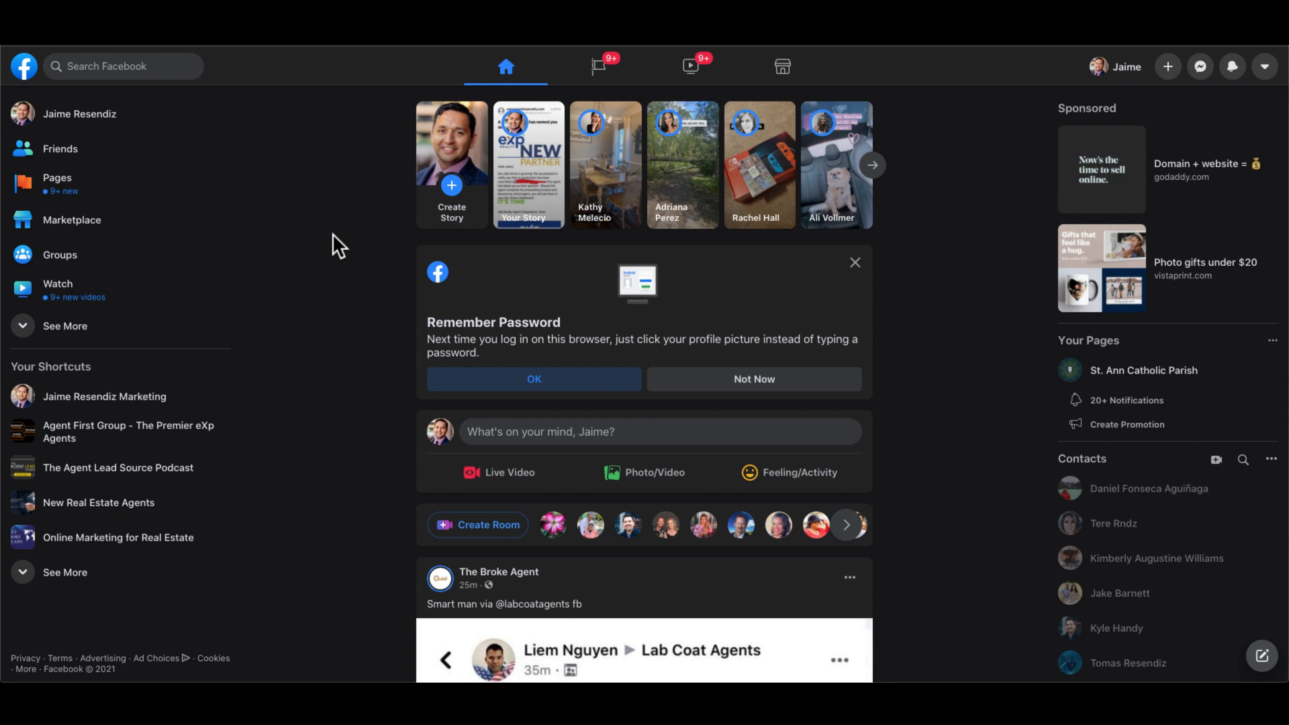
- Open the new real estate agent Page, check its cover photo options, then open an incognito window
click(68, 184)
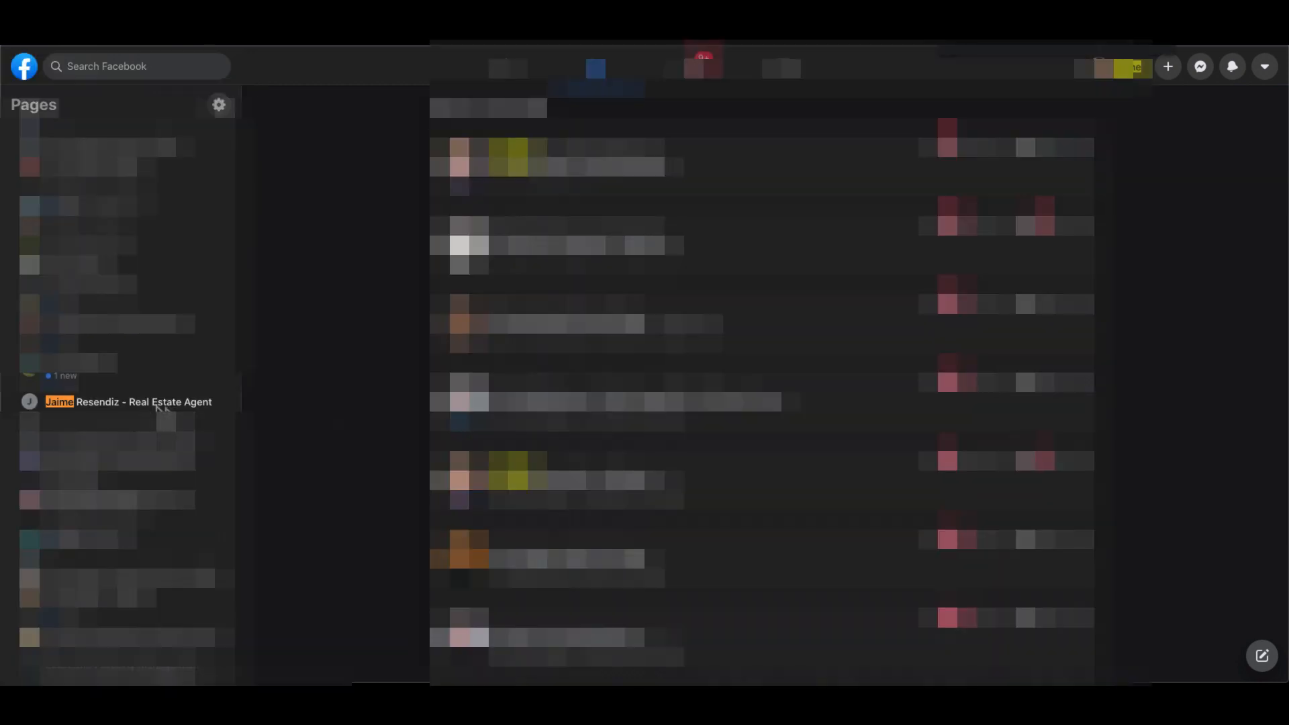
click(140, 402)
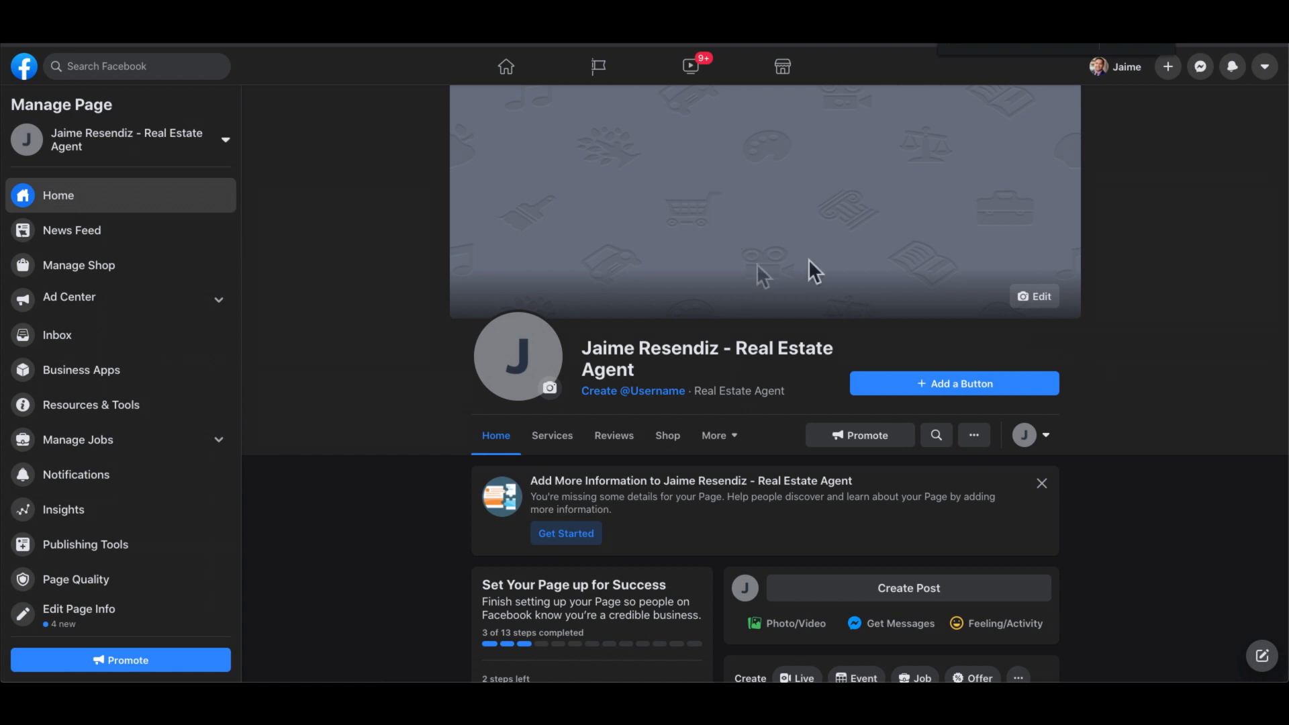
click(1037, 296)
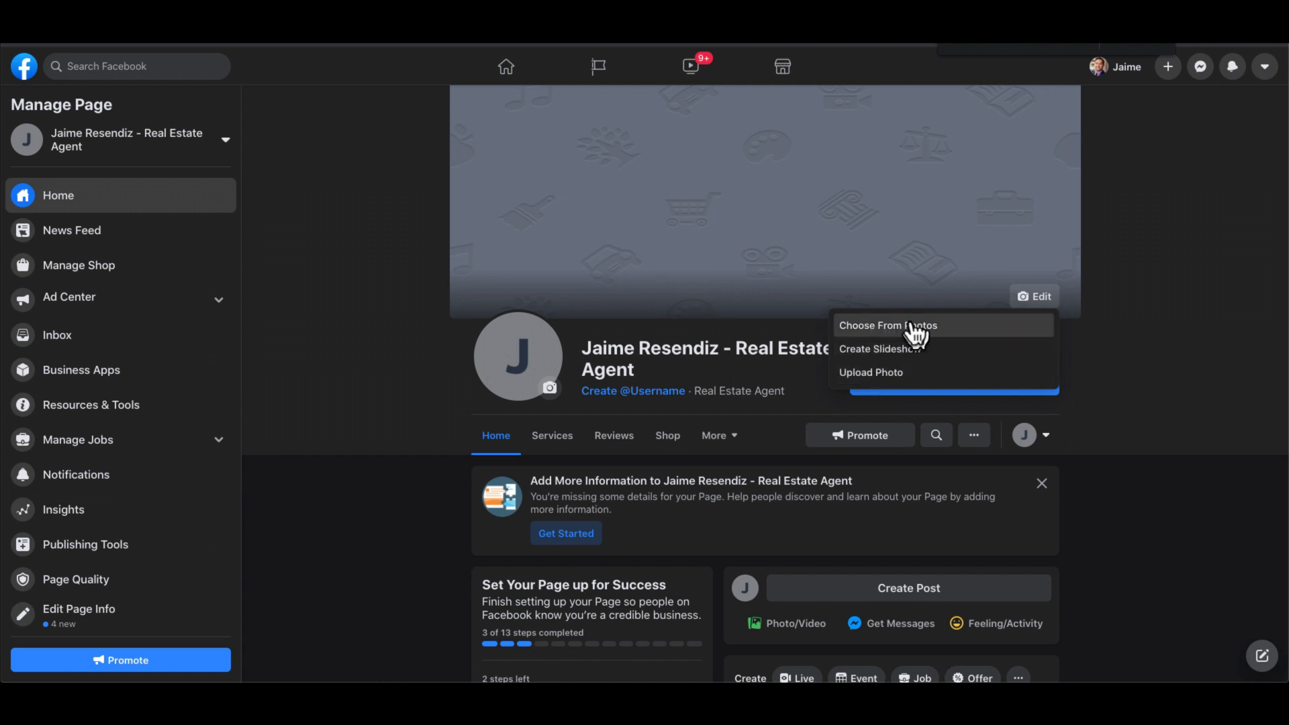
click(1150, 274)
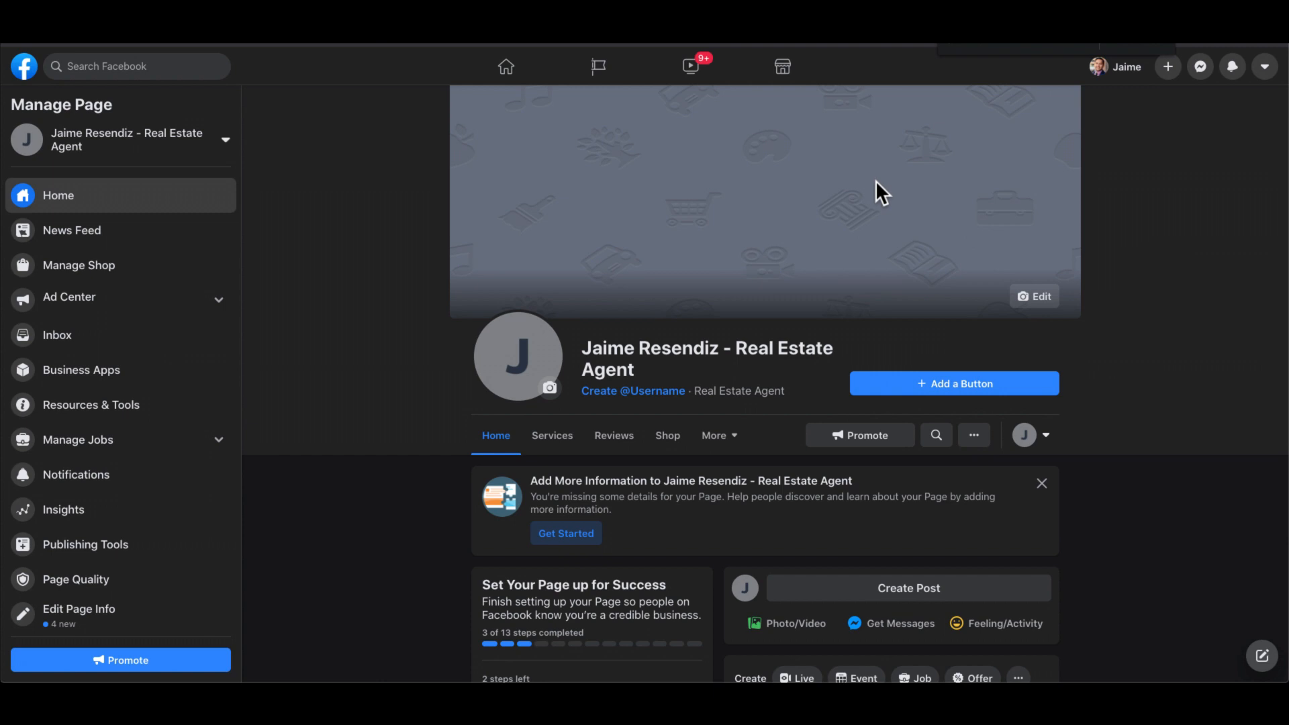
click(1031, 296)
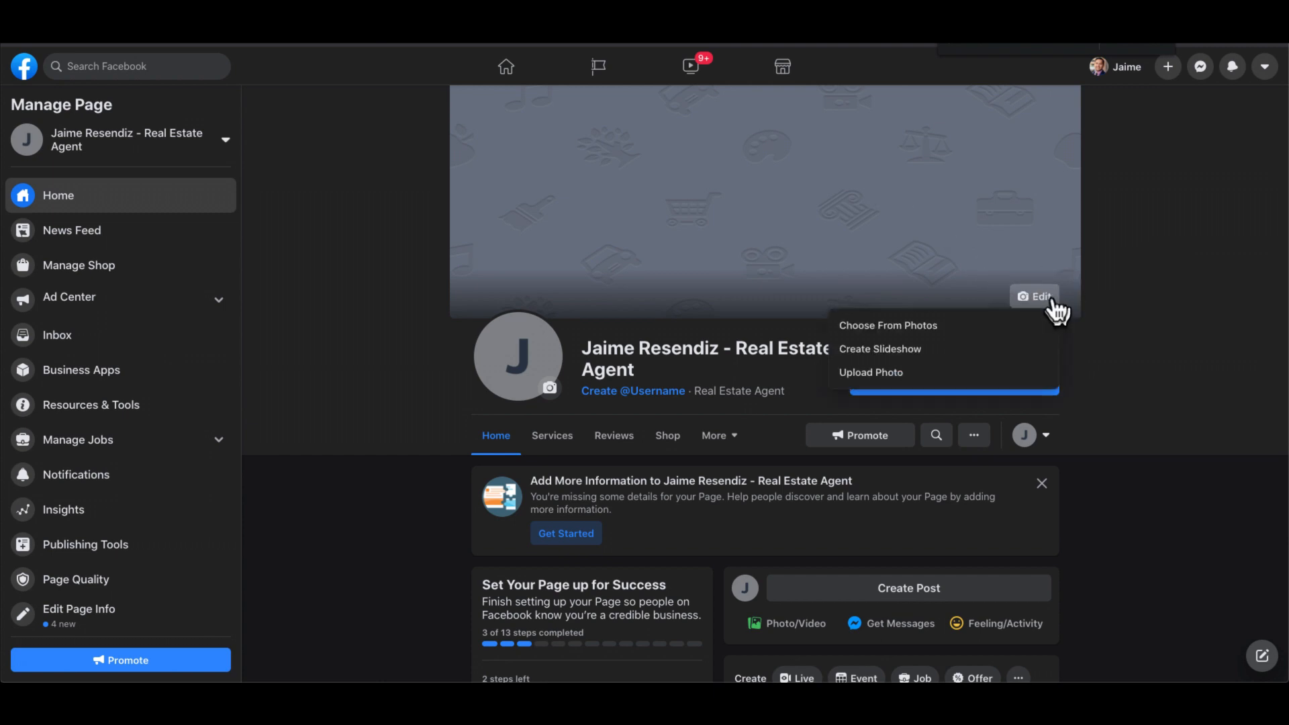
click(1136, 386)
key(super+t)
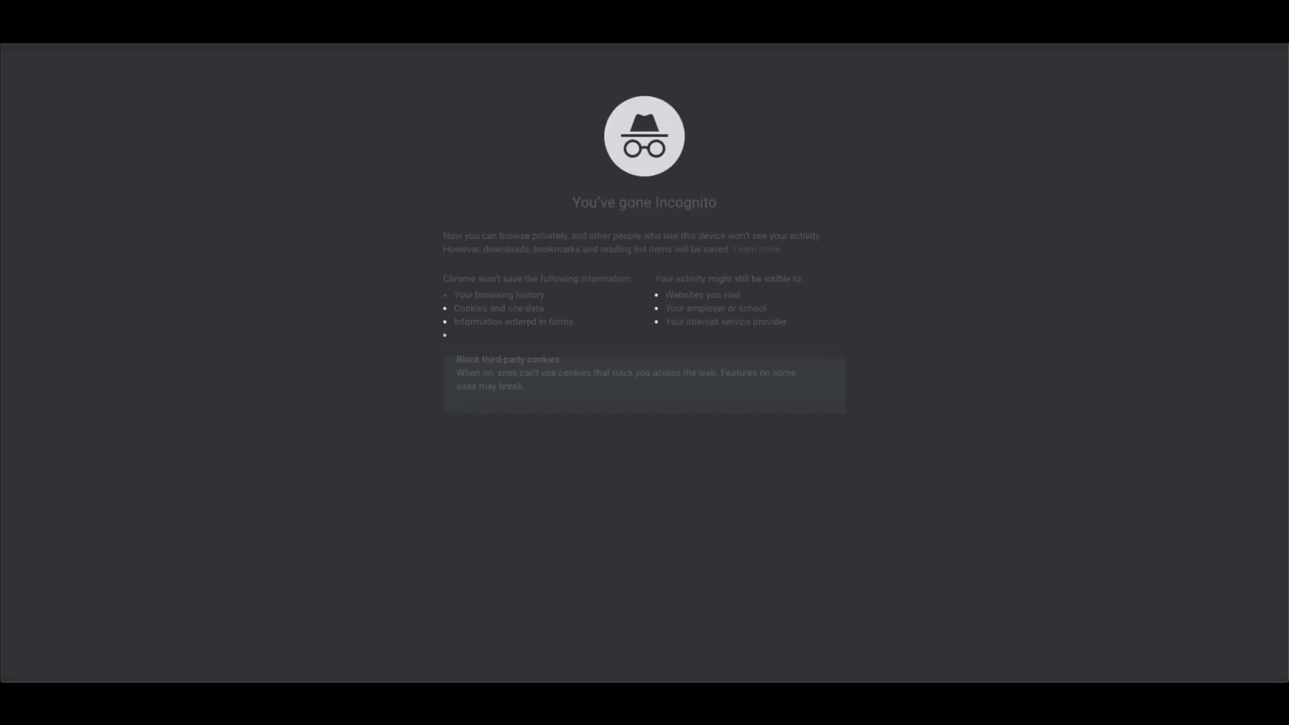
- Go to Canva and start a new Facebook Cover design
text(ca)
key(Return)
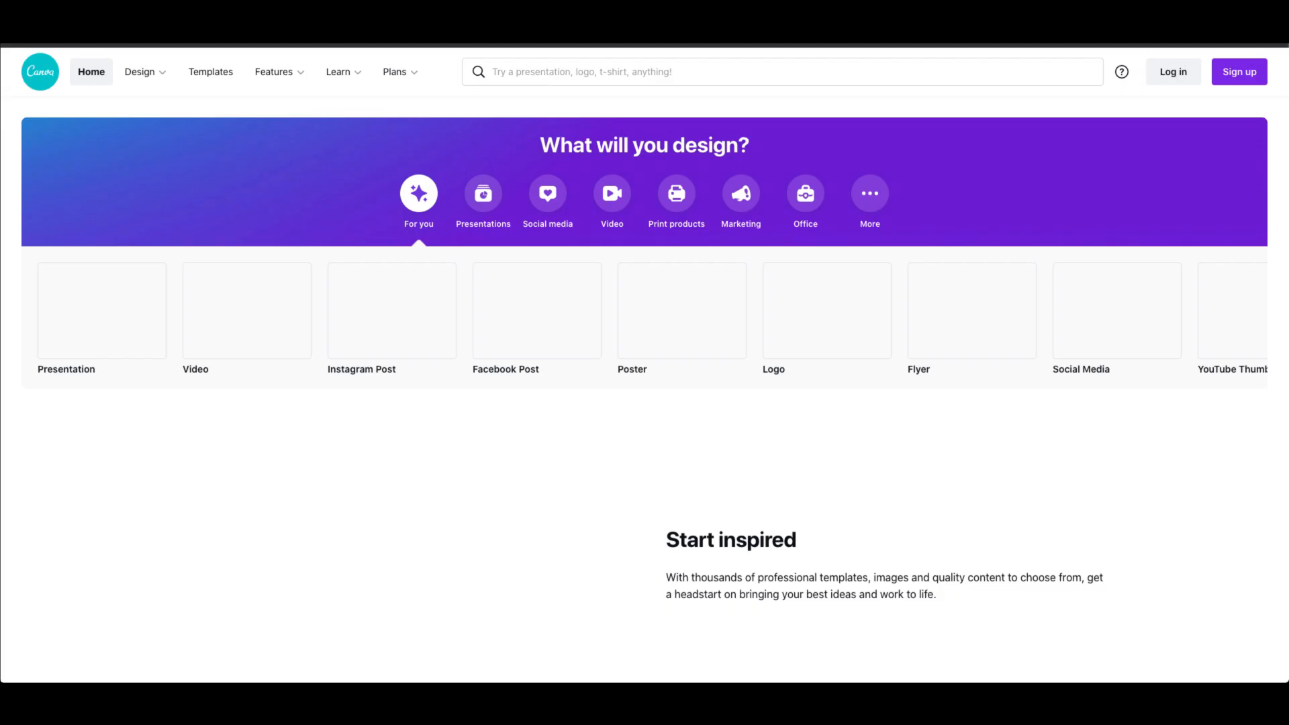
click(547, 72)
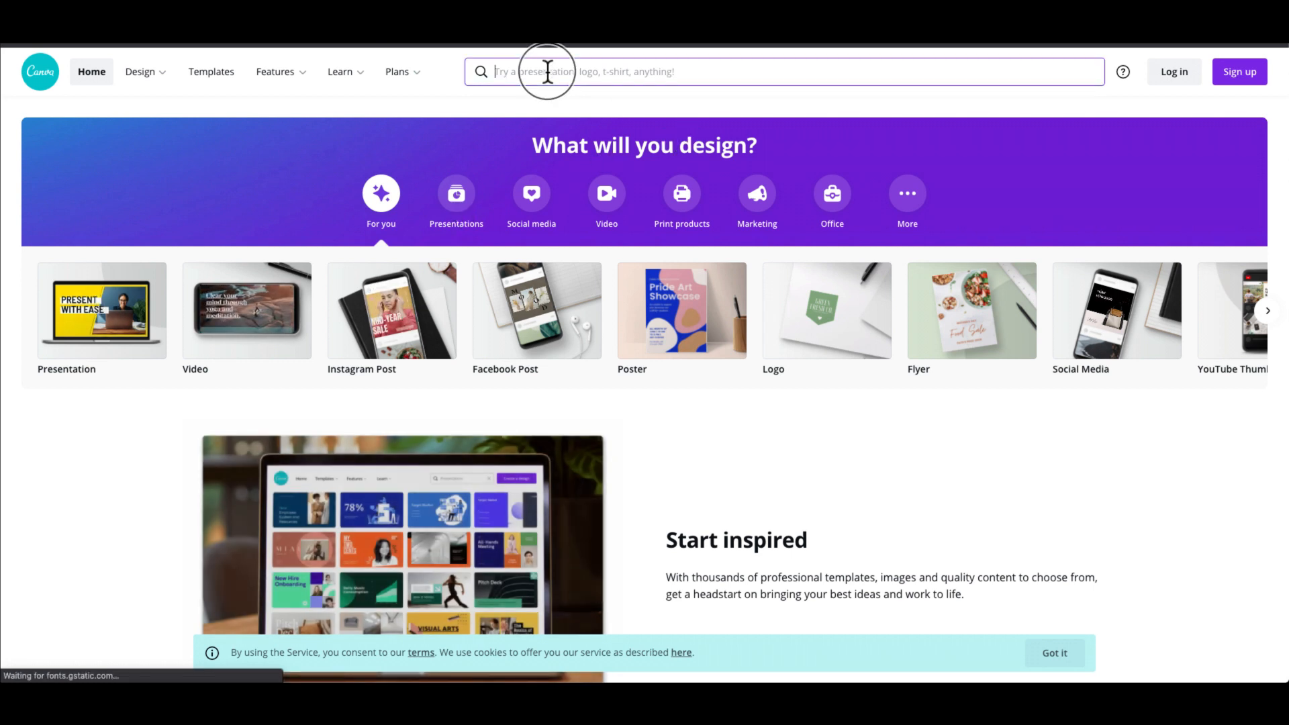
text(cover)
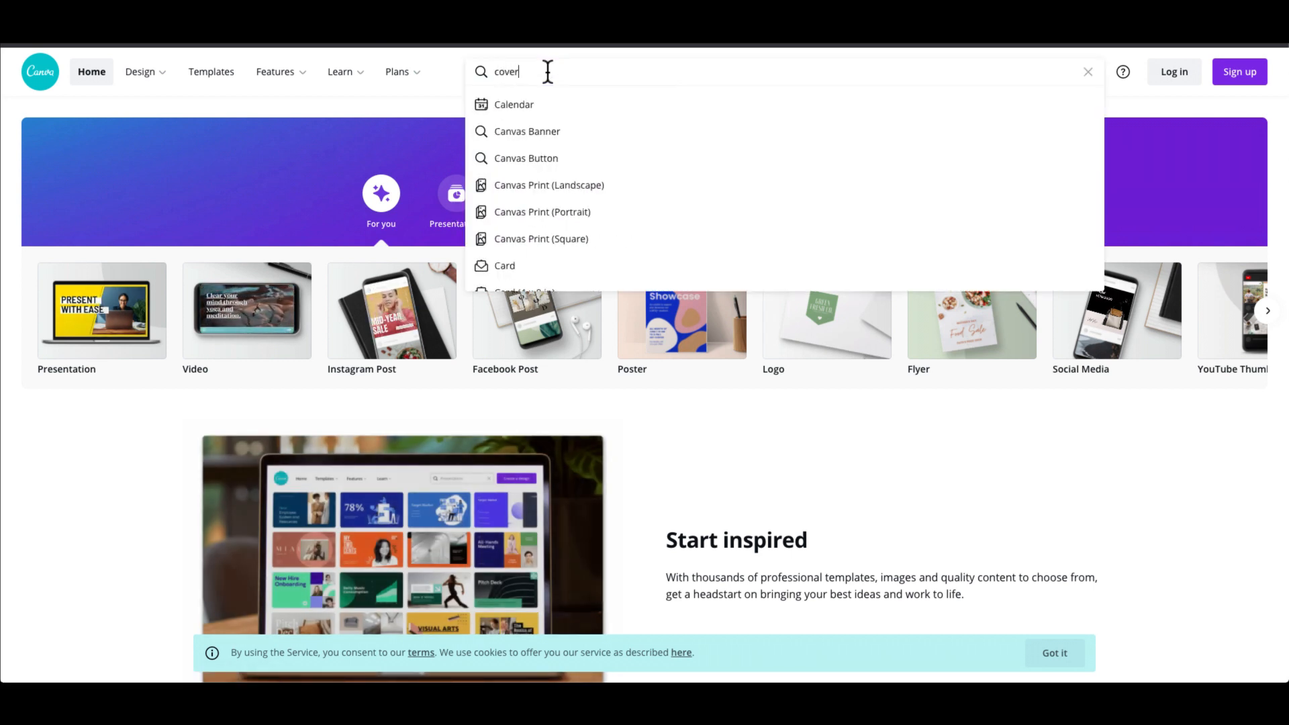
click(559, 187)
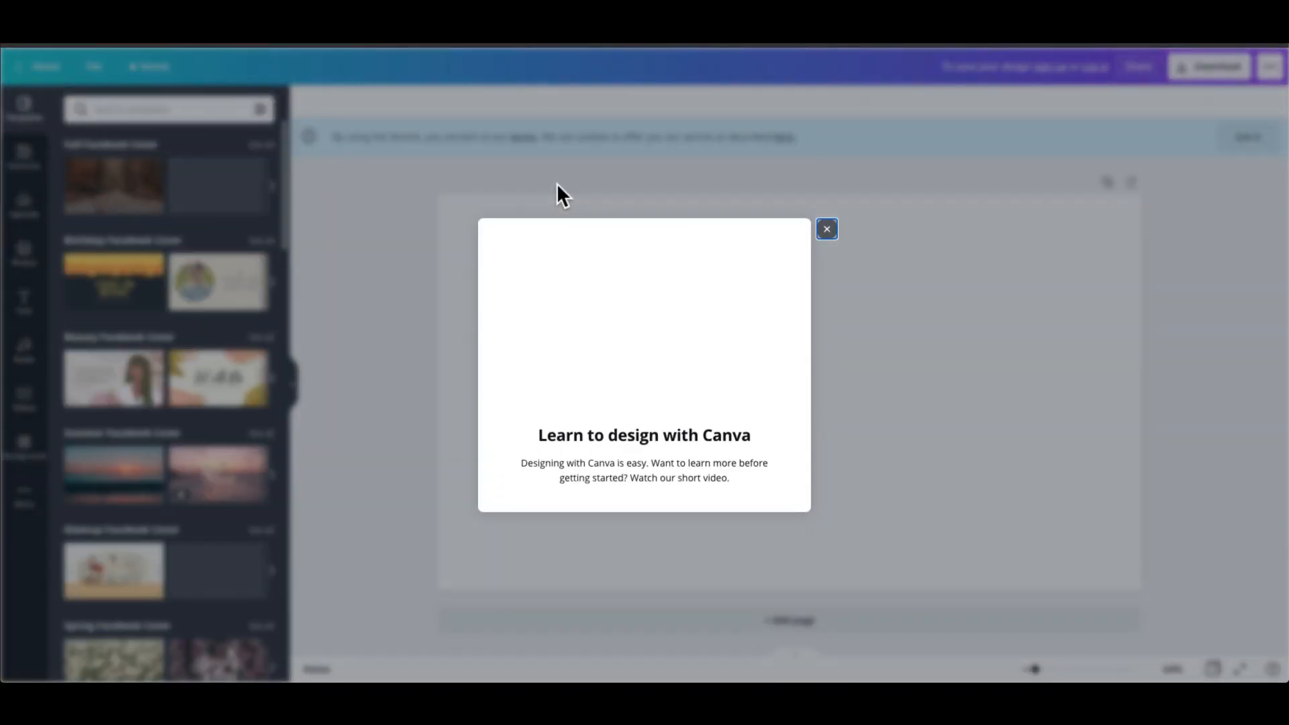
click(827, 229)
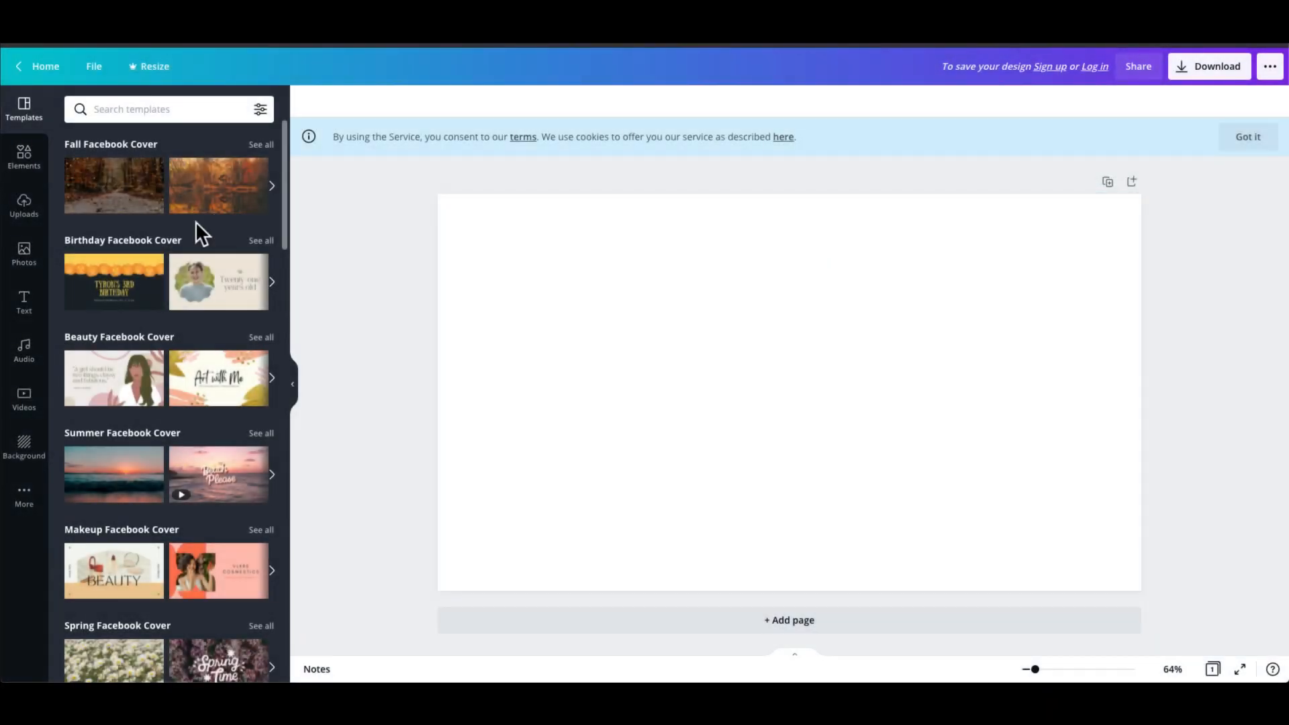
- Try birthday, summer sunset, wedding and Livestream cover templates on the canvas
click(114, 296)
click(117, 473)
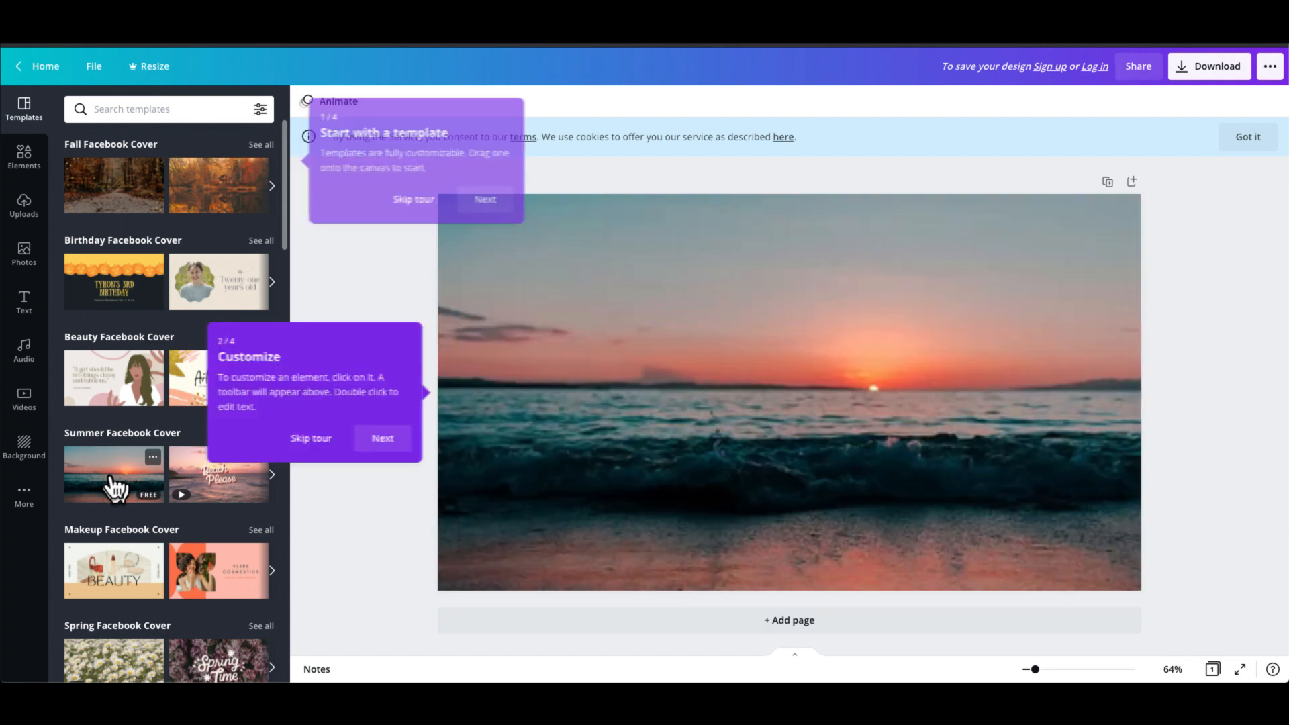
scroll(109, 497, down, 5)
click(110, 500)
click(129, 599)
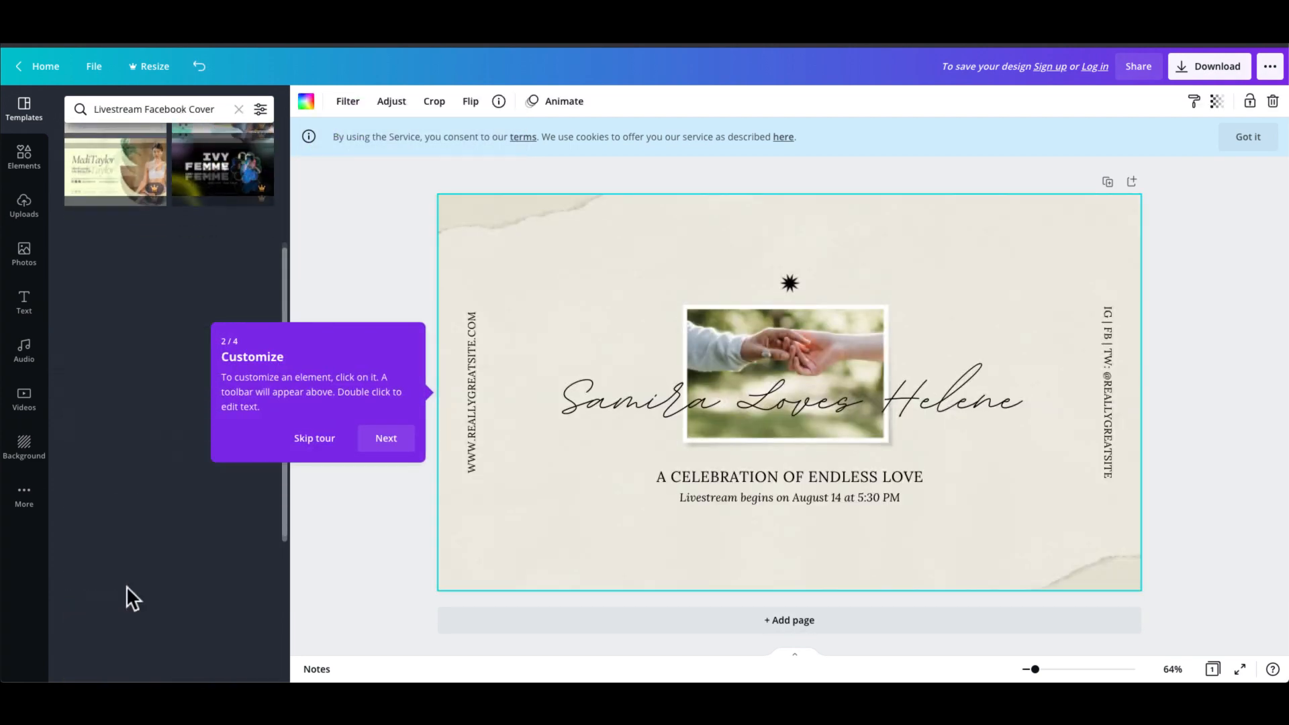
click(138, 339)
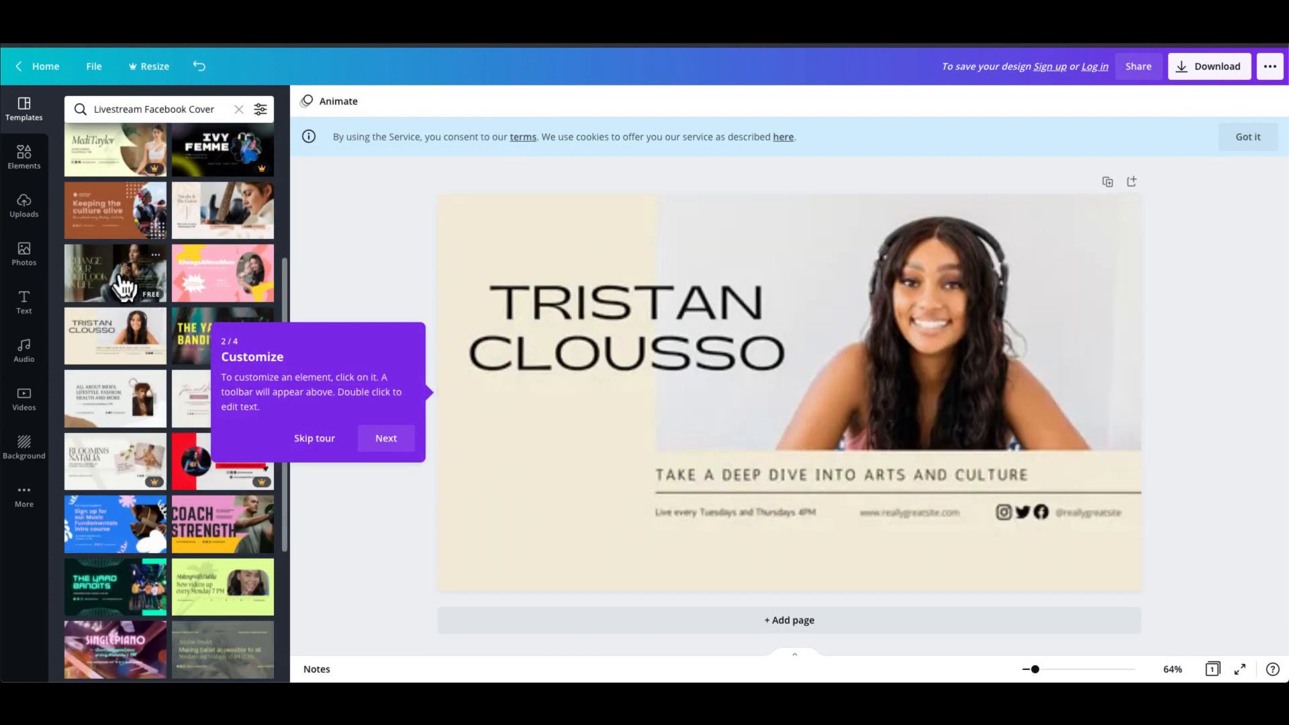
click(115, 275)
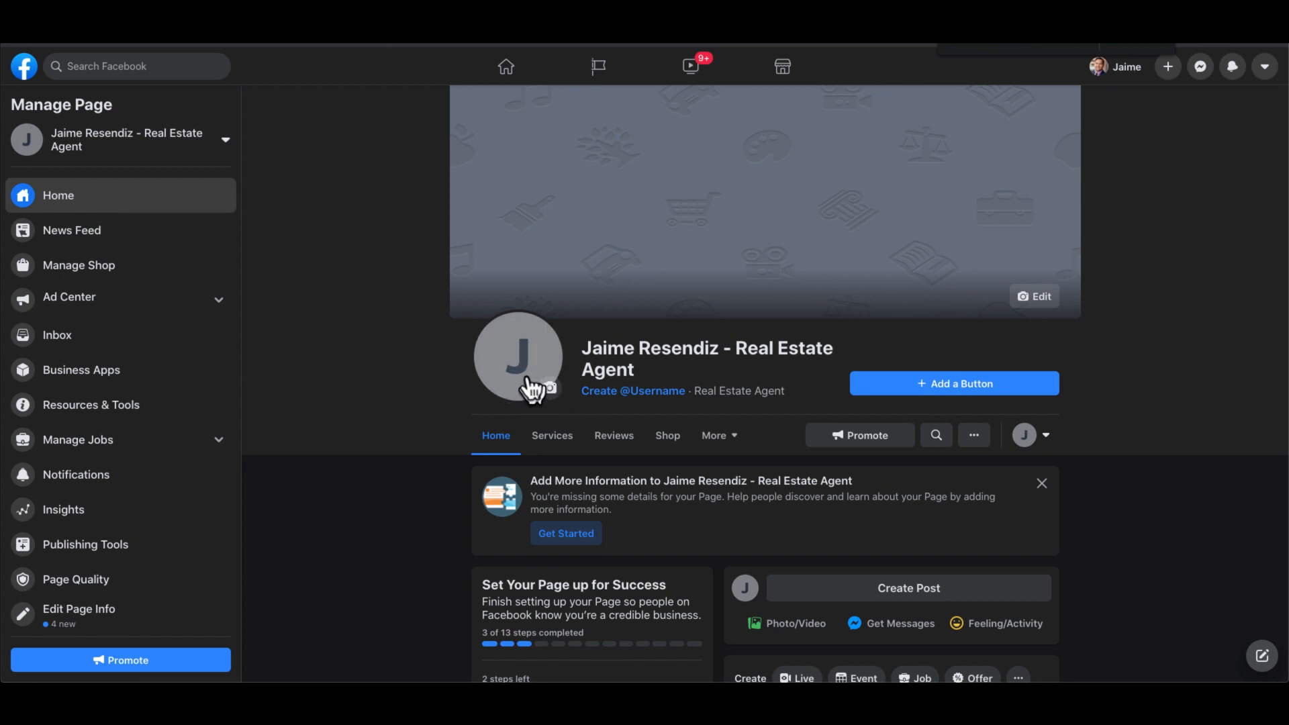
- Open the page username dialog and close it without saving a username
click(647, 397)
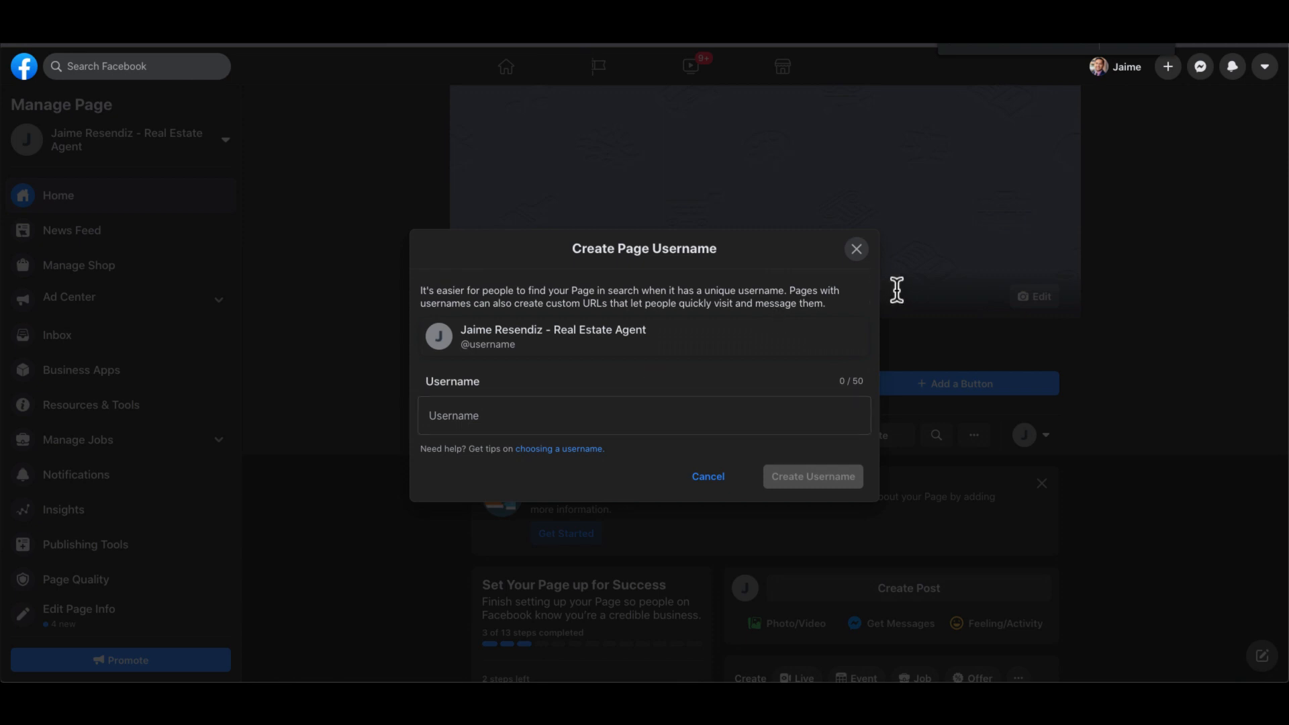
click(858, 251)
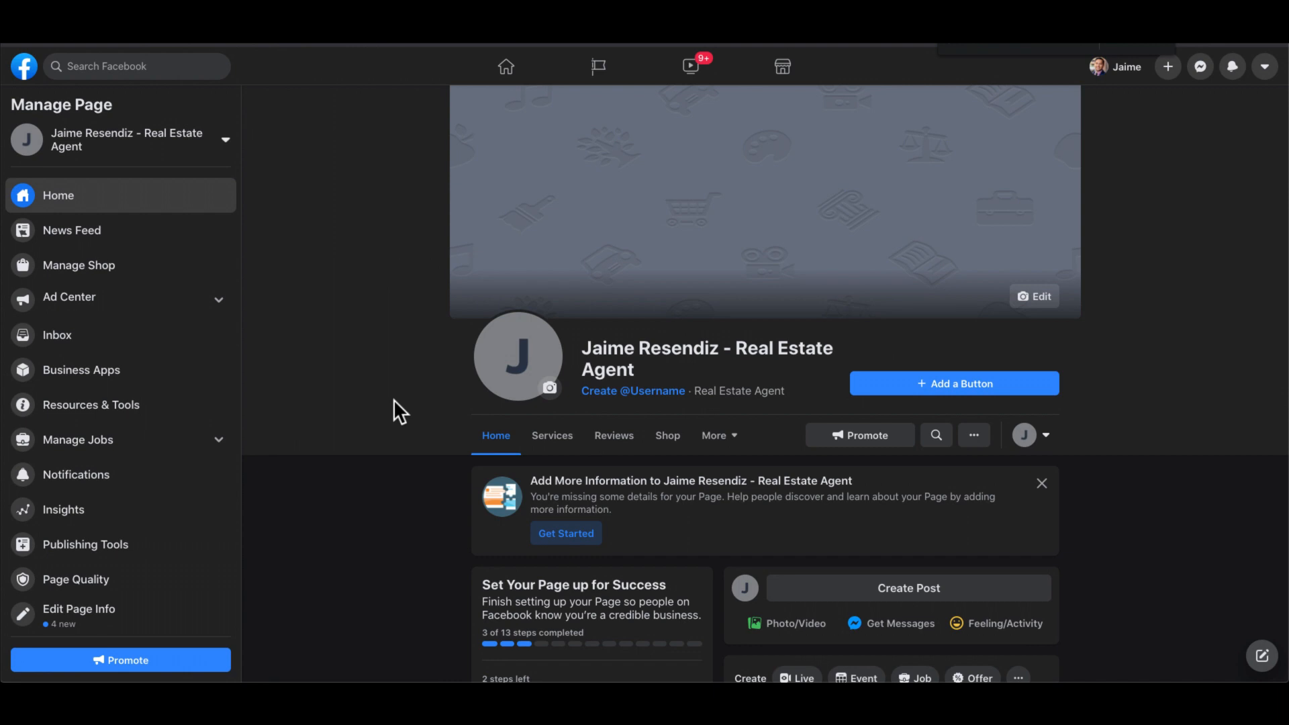
- Choose Send Message as the page's action button
click(922, 385)
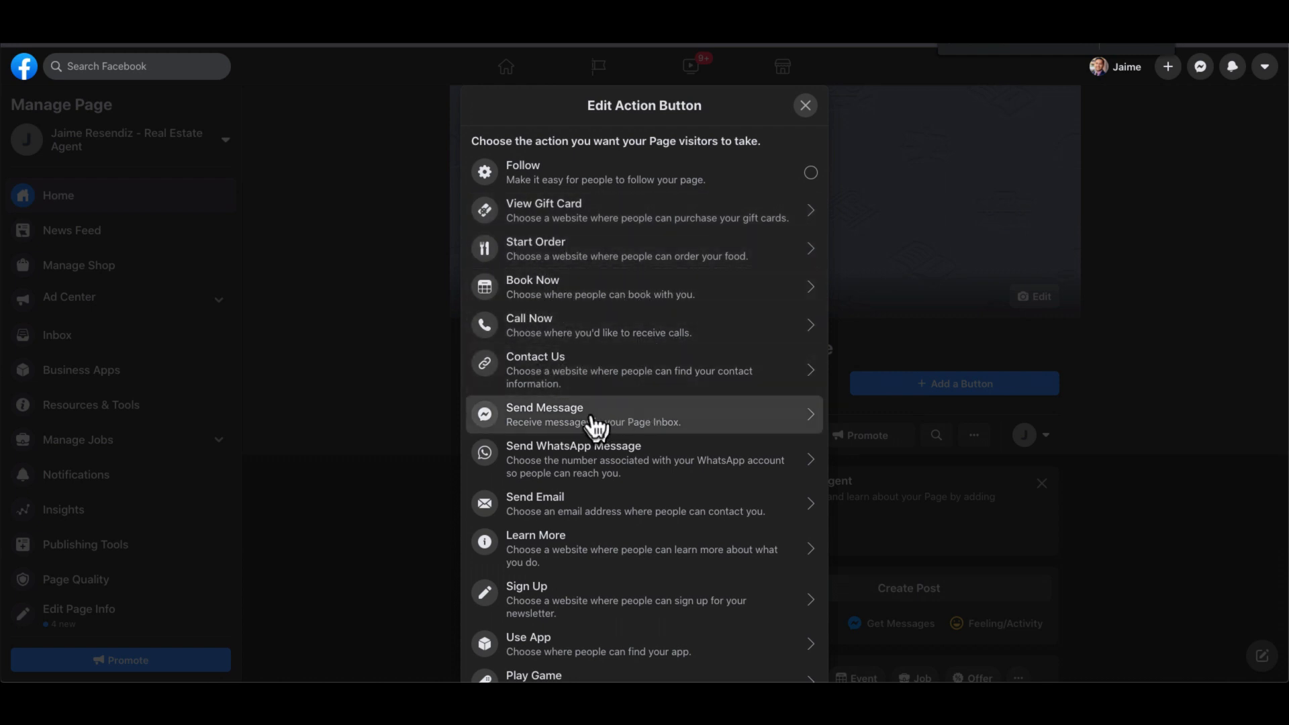
scroll(594, 671, down, 1)
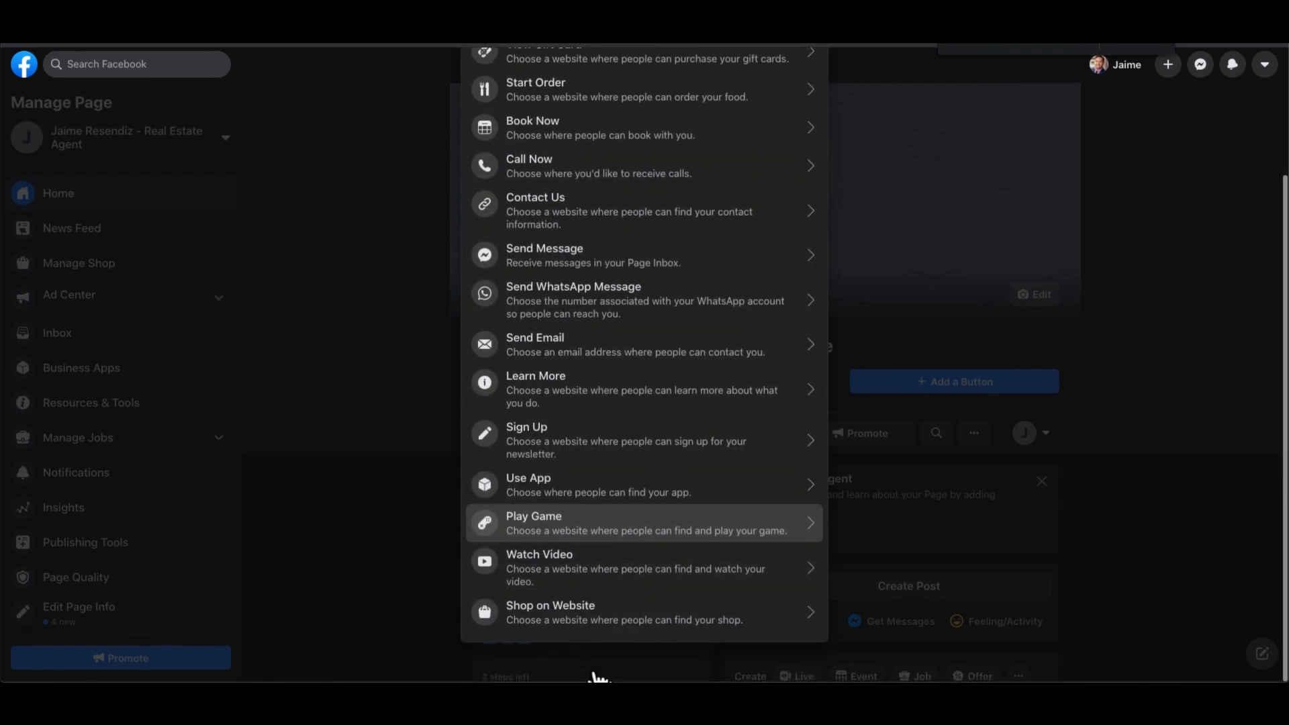
scroll(616, 523, up, 3)
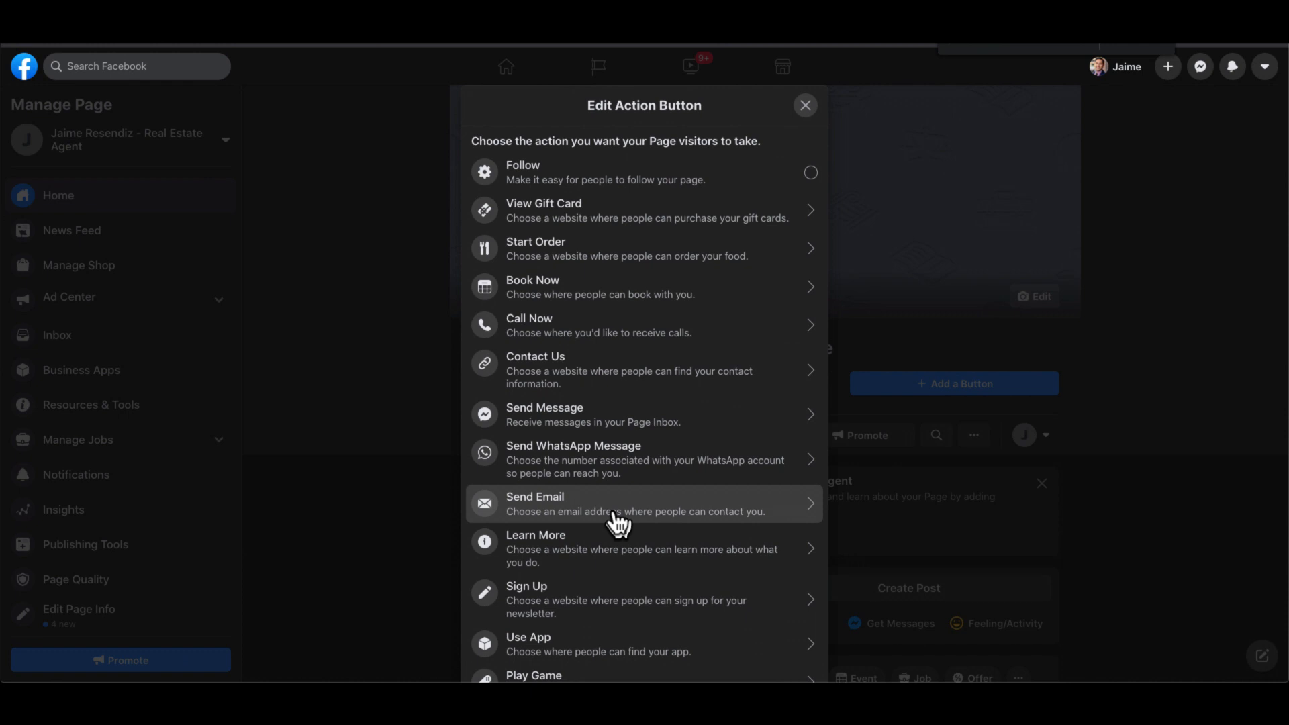
click(552, 423)
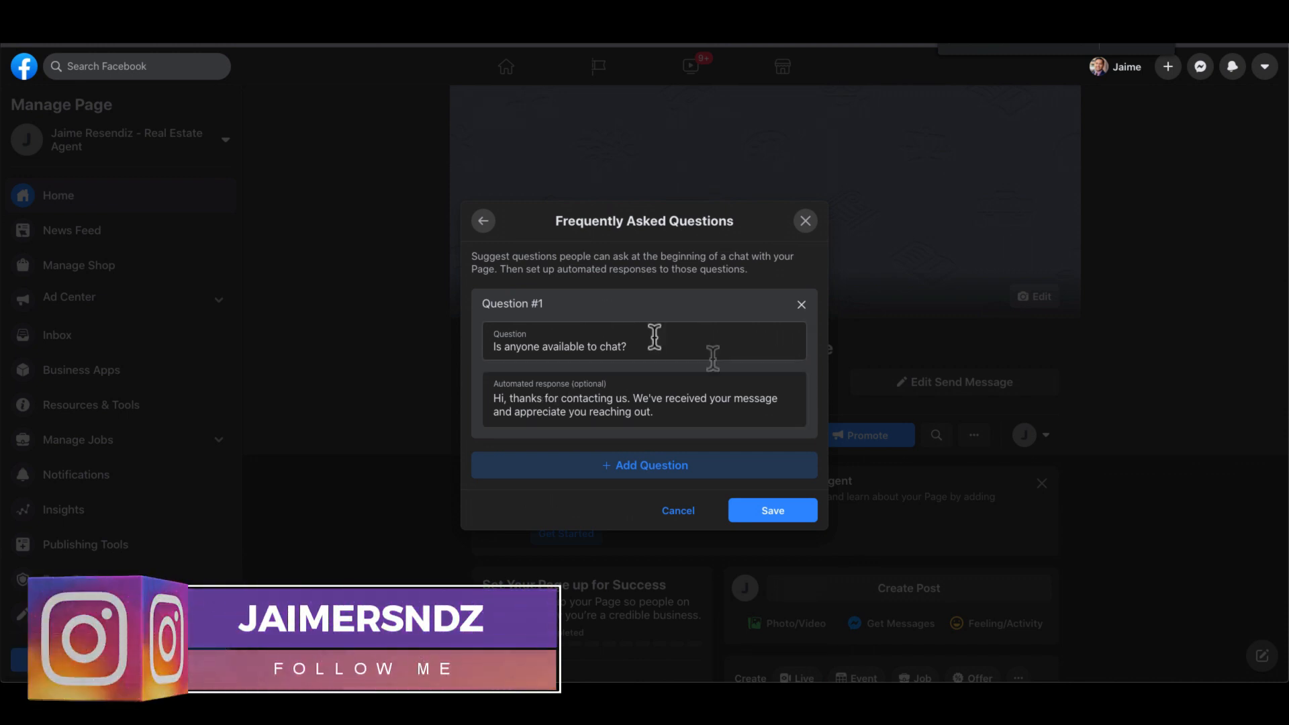
- Keep only the FAQ 'Is anyone available to chat?' and save the Send Message button
click(653, 464)
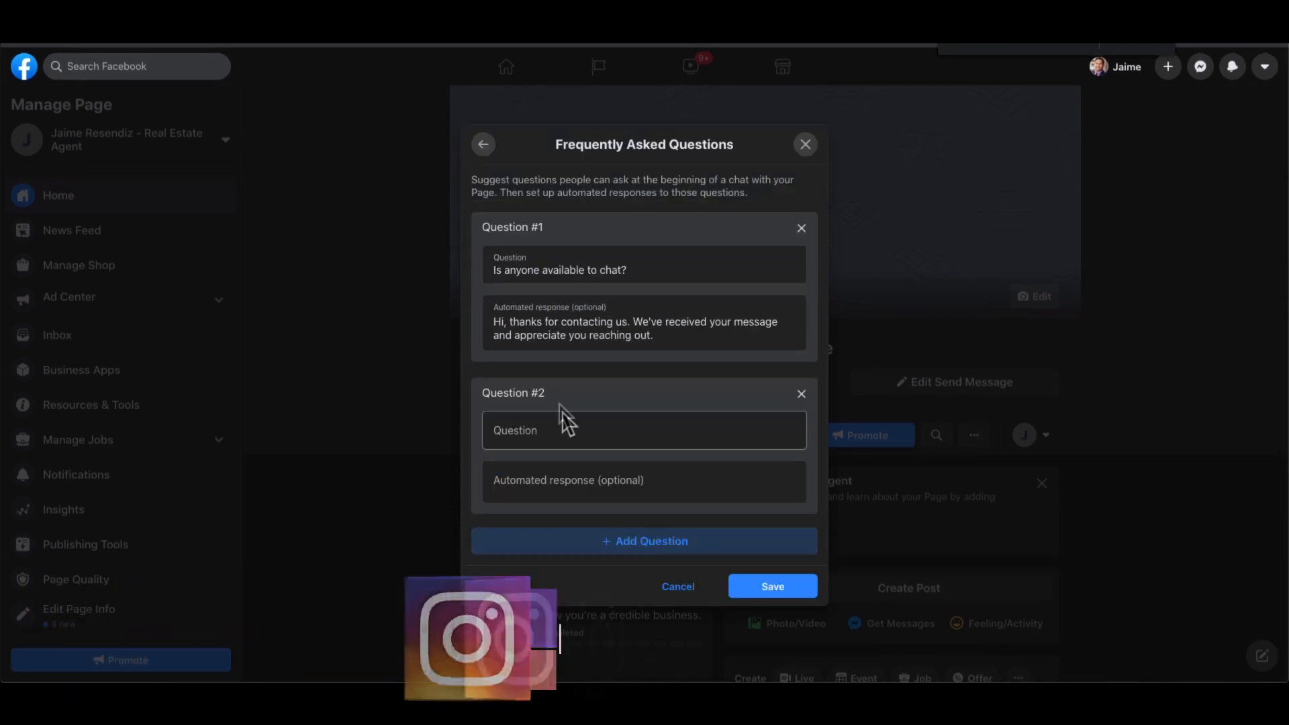
click(669, 530)
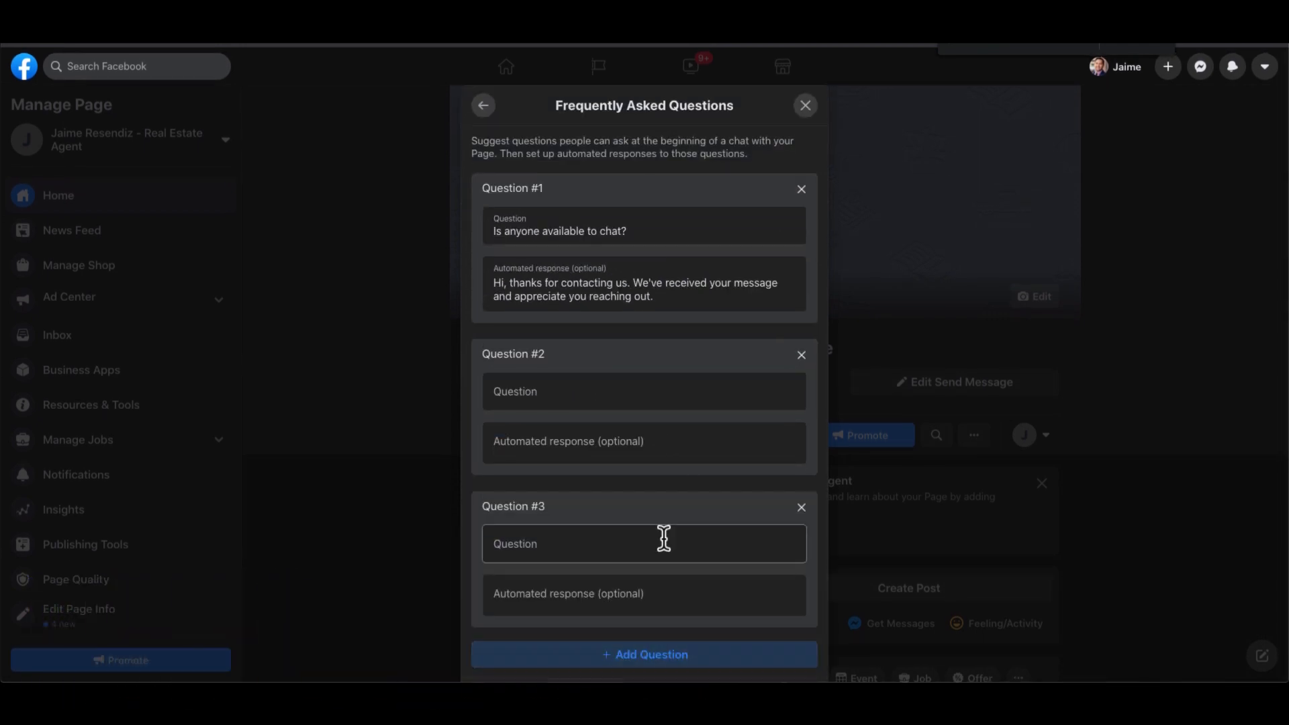
click(801, 508)
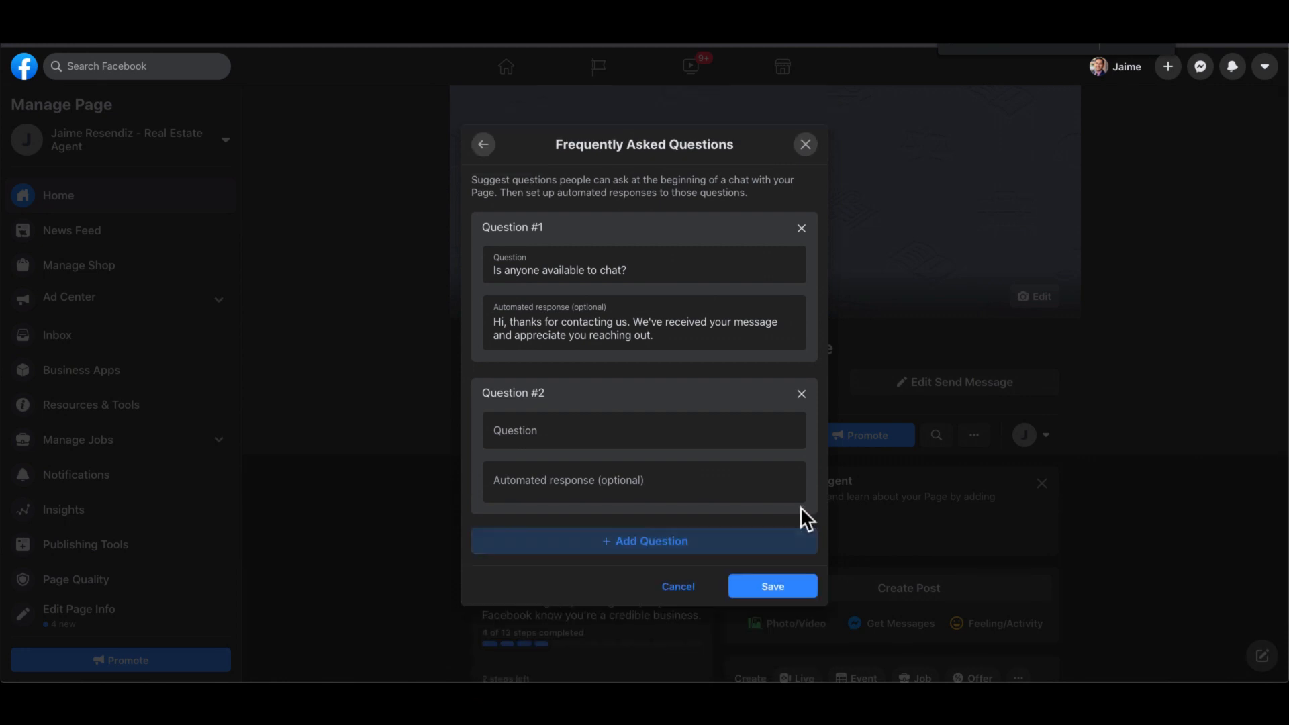
click(803, 399)
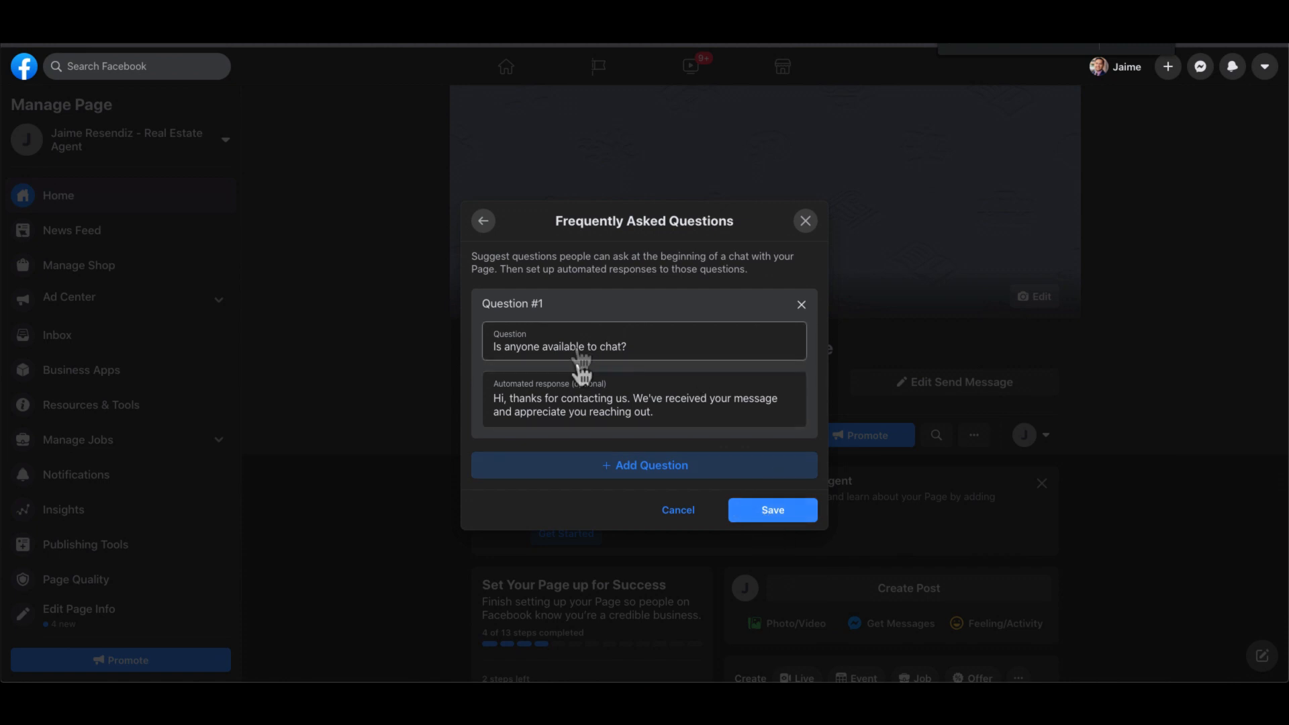
click(781, 511)
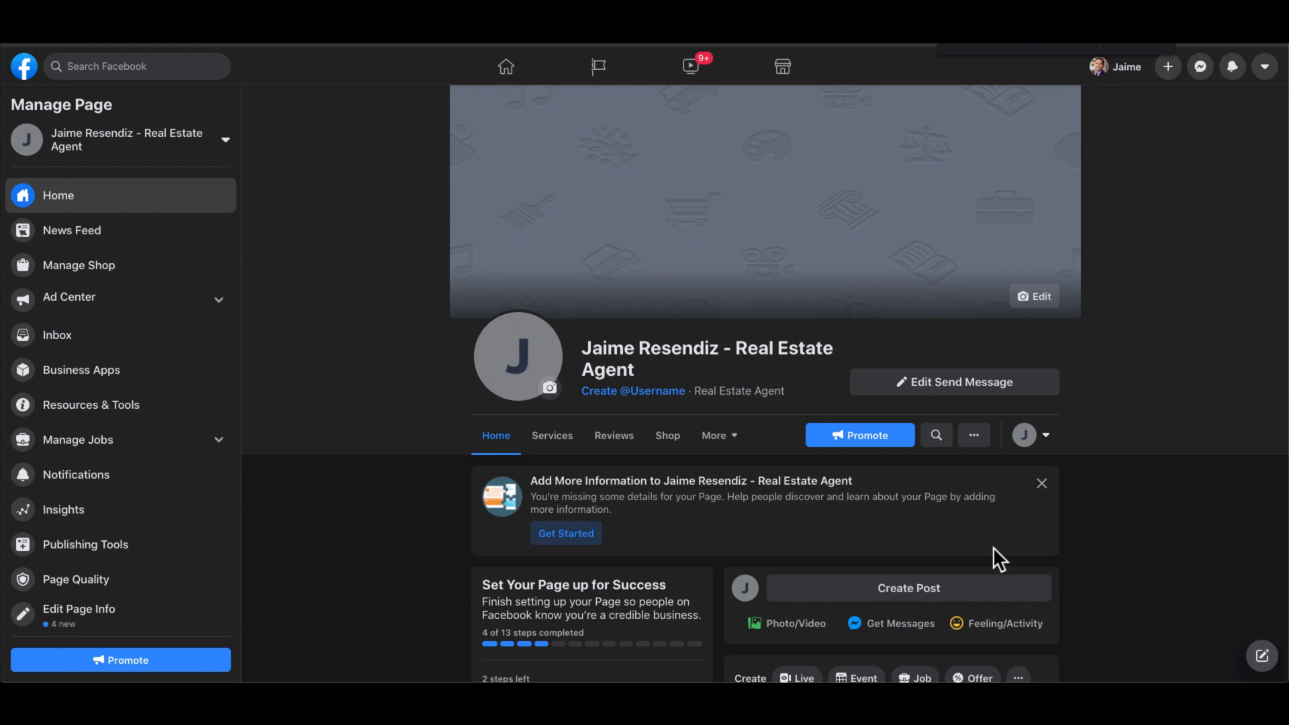
scroll(993, 546, down, 2)
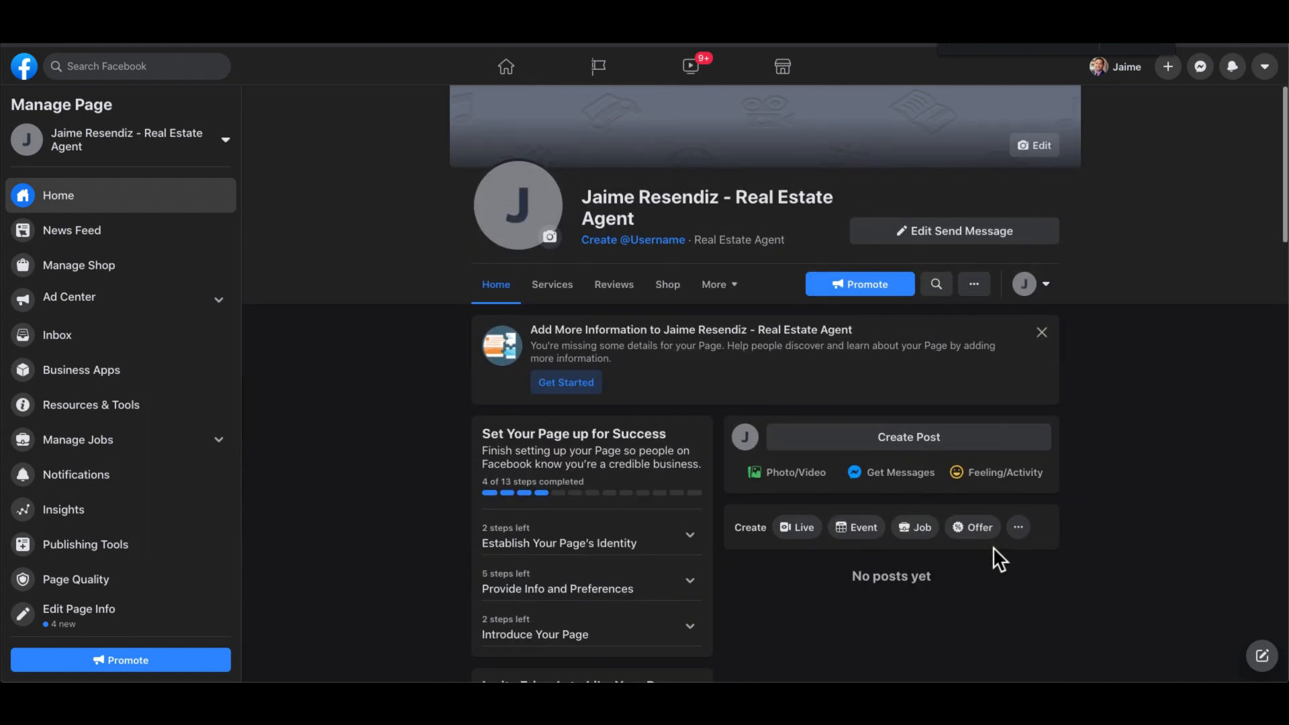
scroll(765, 205, down, 5)
scroll(763, 198, up, 8)
scroll(763, 198, down, 5)
scroll(764, 198, up, 1)
scroll(764, 199, up, 1)
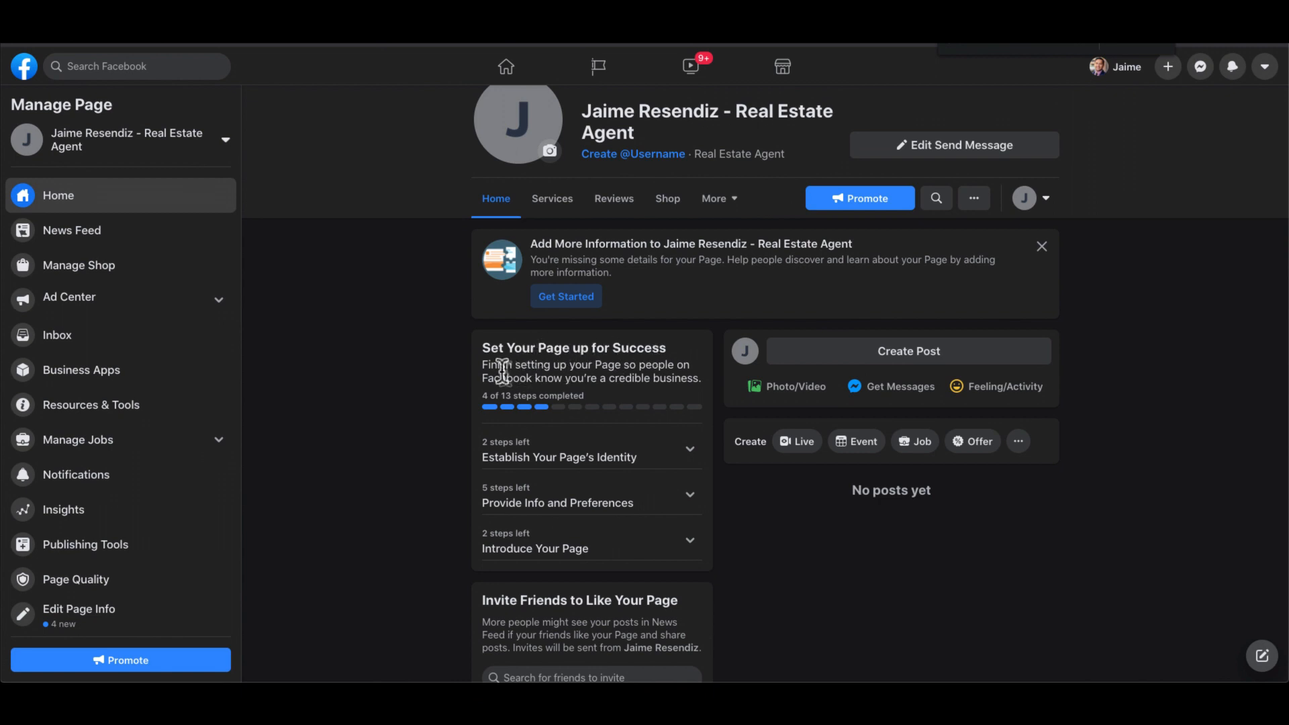
click(691, 450)
scroll(727, 509, down, 1)
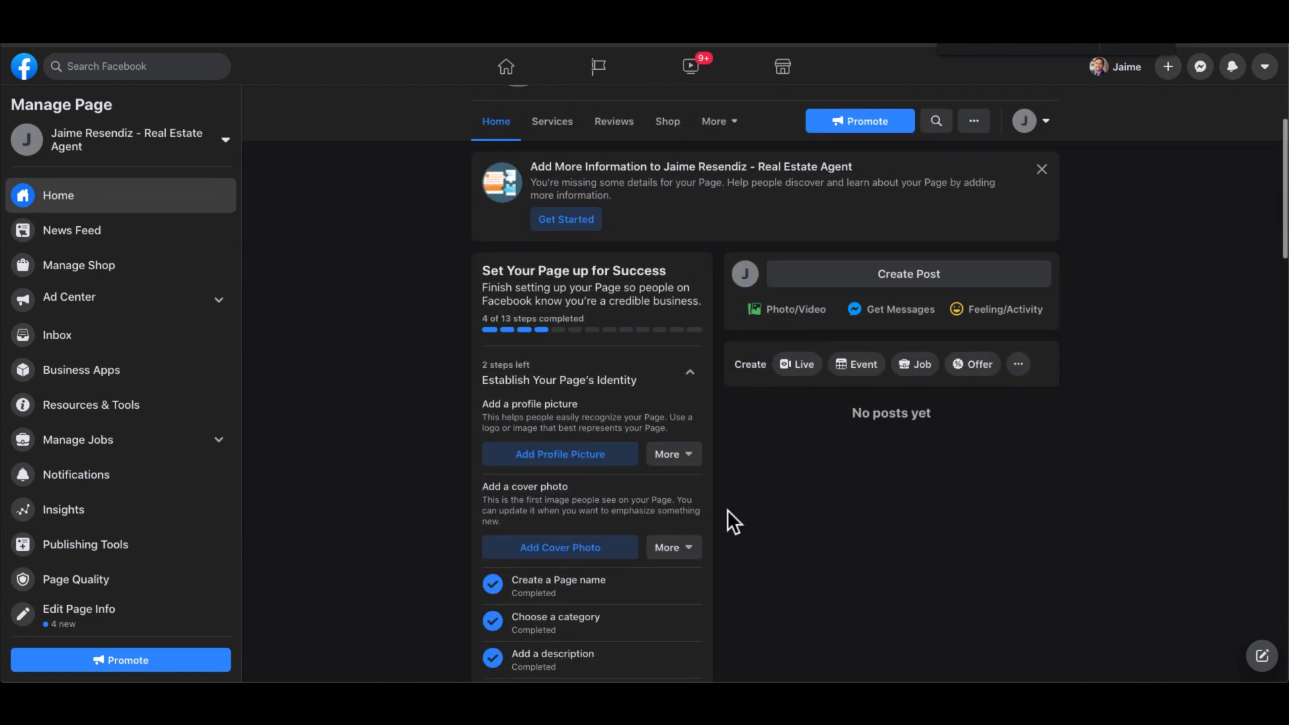
click(561, 454)
scroll(541, 416, down, 5)
click(568, 470)
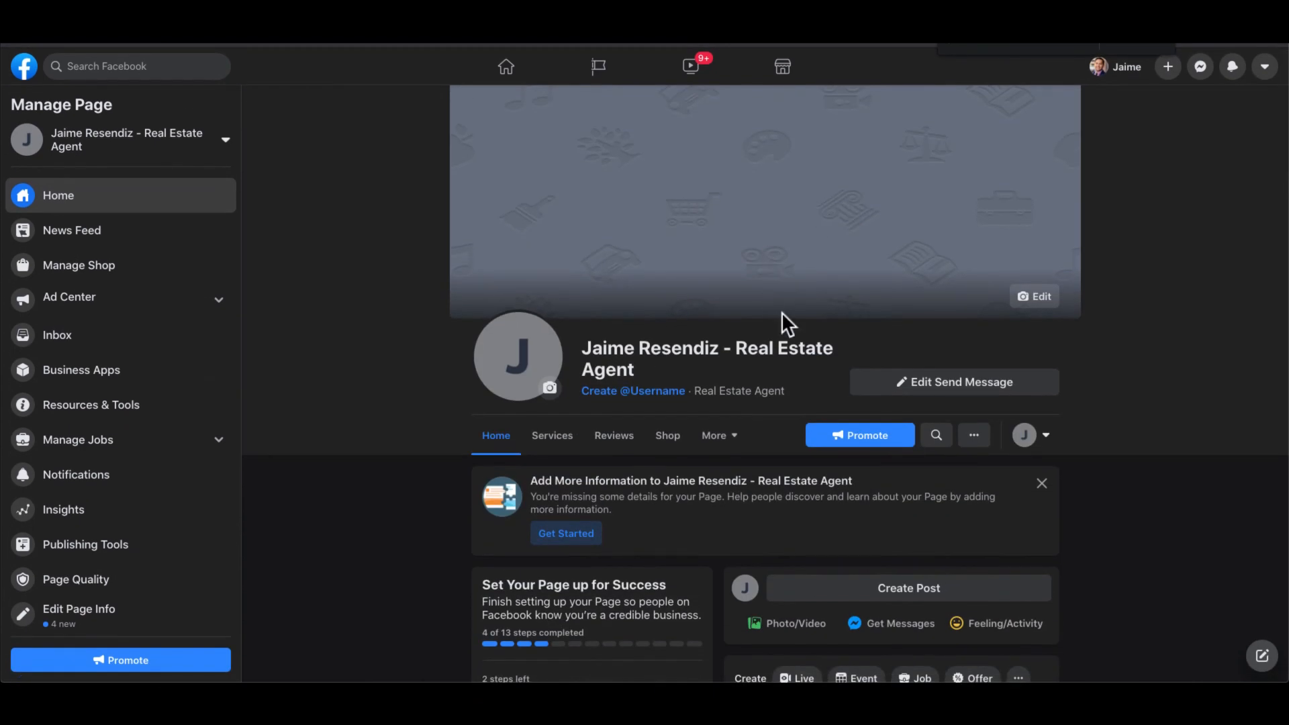
scroll(781, 312, down, 5)
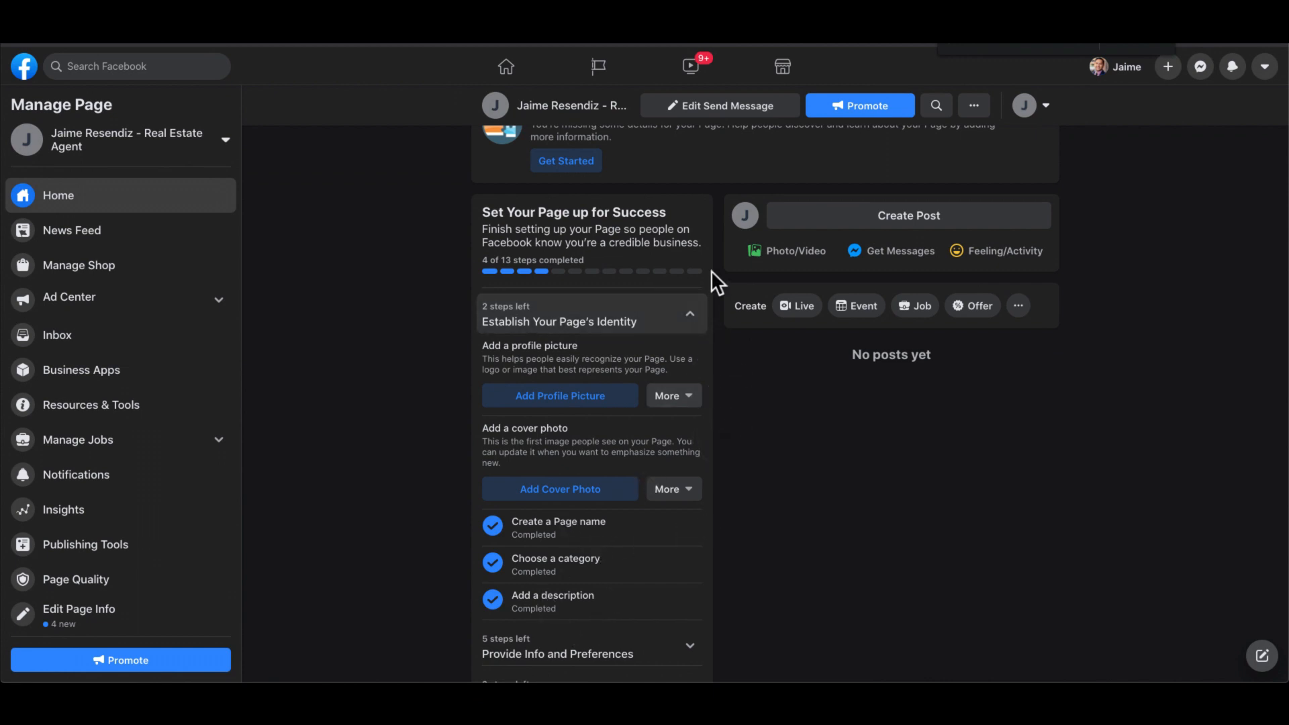
click(691, 313)
- Expand Provide Info and Preferences and review its website, location, hours, phone and WhatsApp steps
click(698, 376)
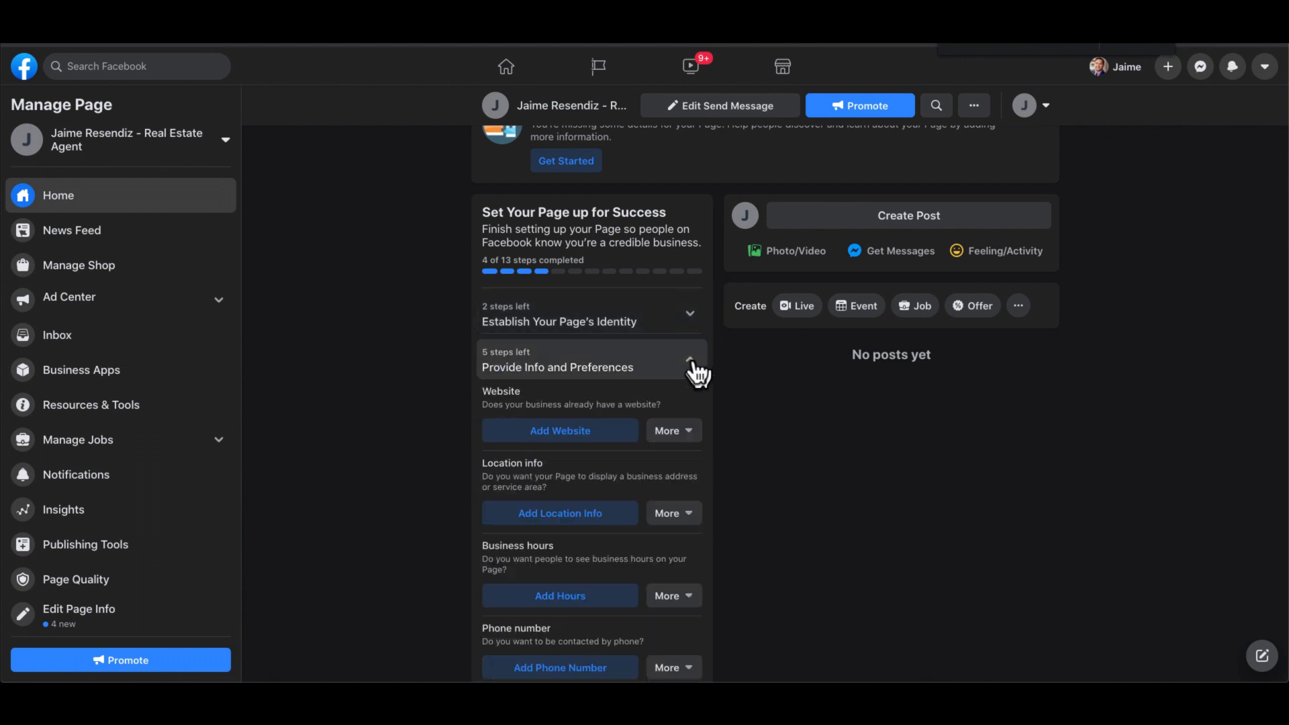
scroll(696, 370, down, 1)
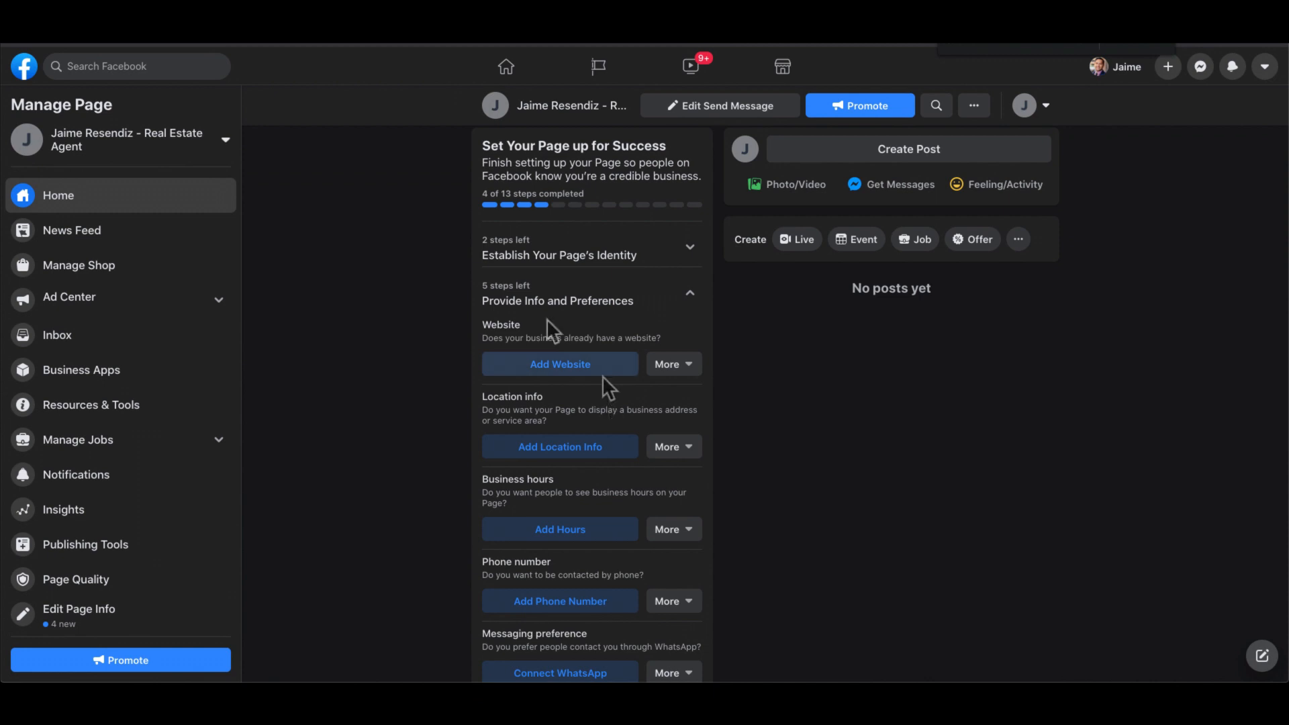
scroll(574, 382, down, 1)
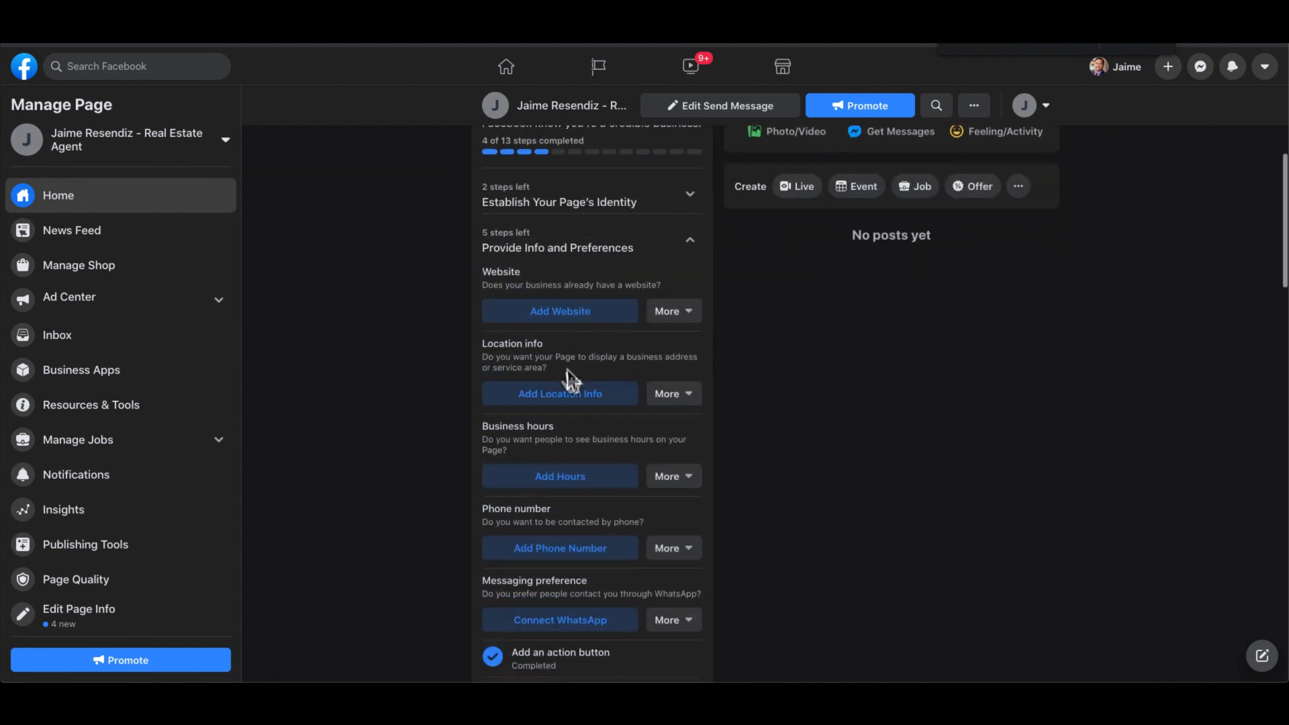
scroll(544, 360, down, 1)
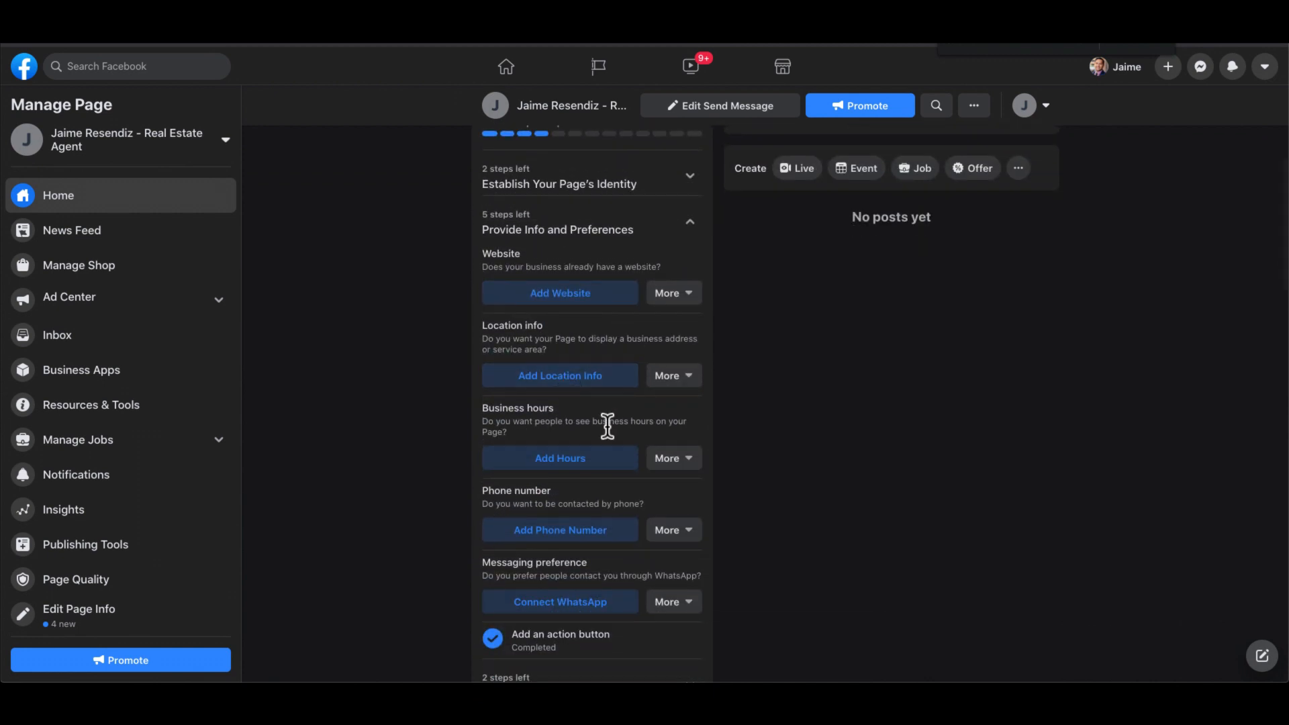
scroll(606, 425, down, 1)
scroll(606, 409, down, 1)
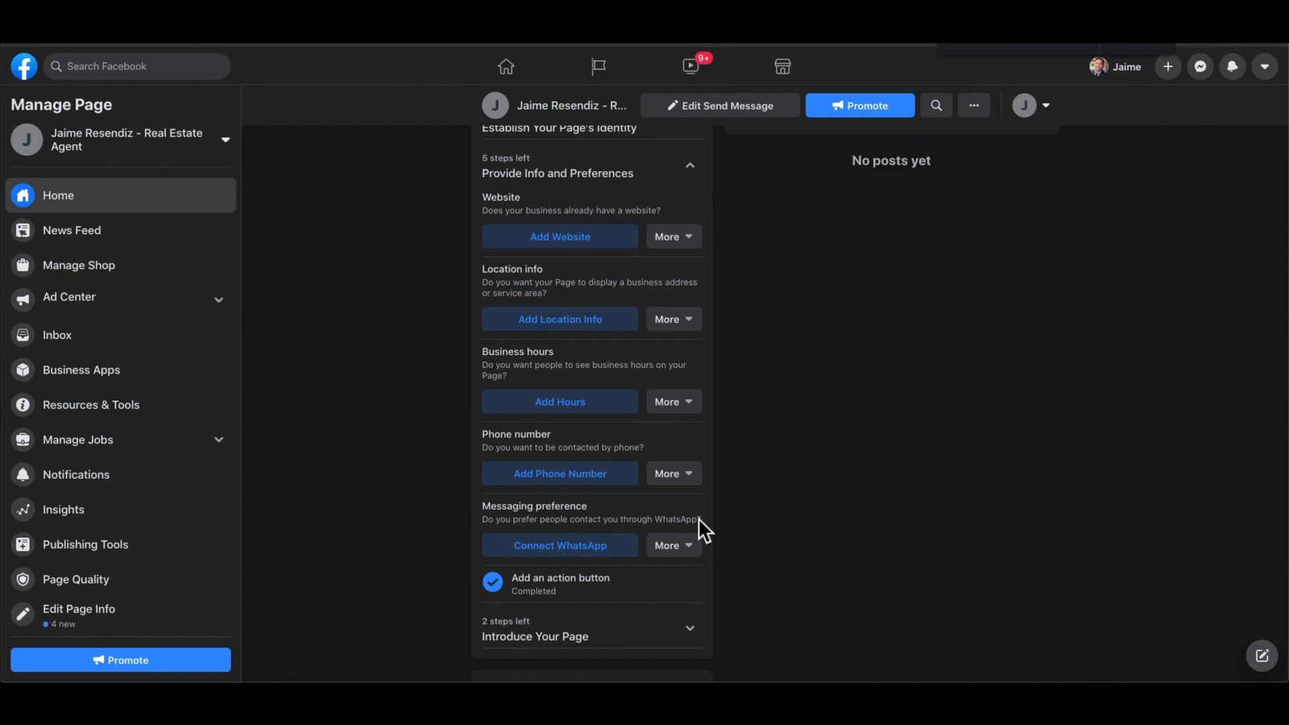
scroll(595, 563, down, 1)
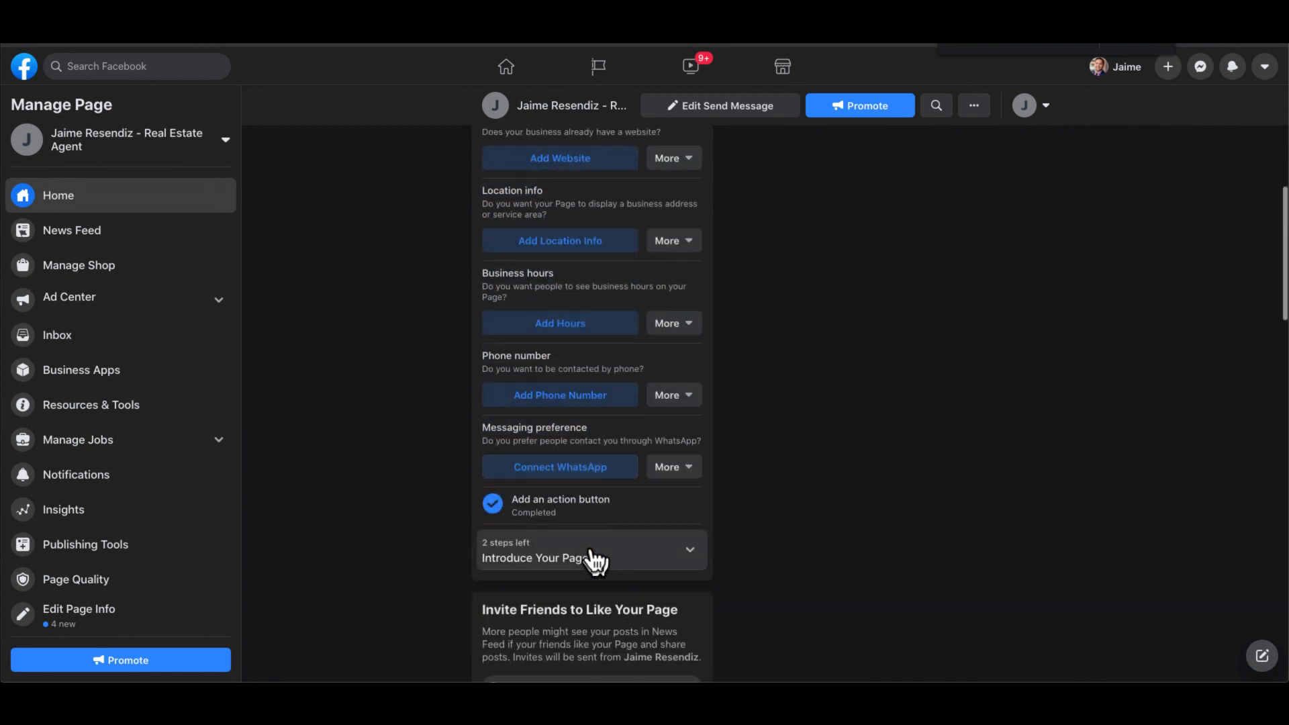
scroll(593, 561, up, 3)
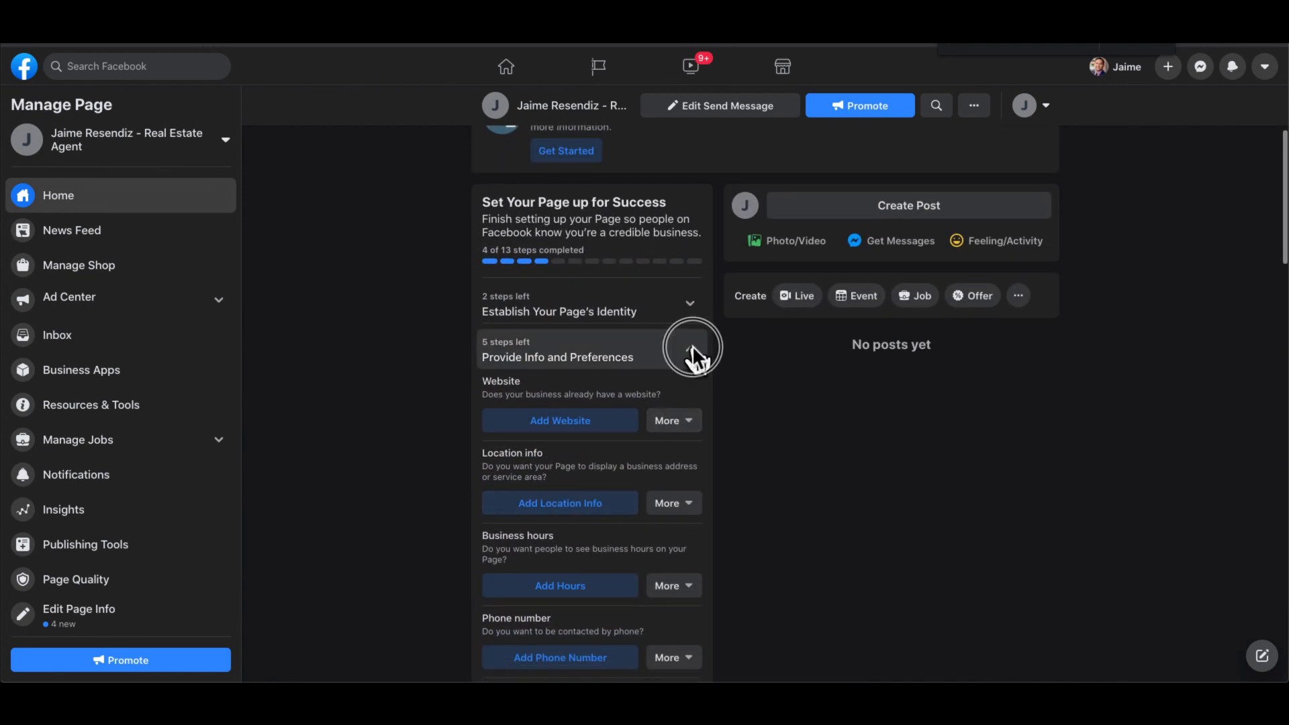
- Collapse Provide Info and Preferences, then expand and collapse Introduce Your Page
click(691, 347)
scroll(690, 354, down, 1)
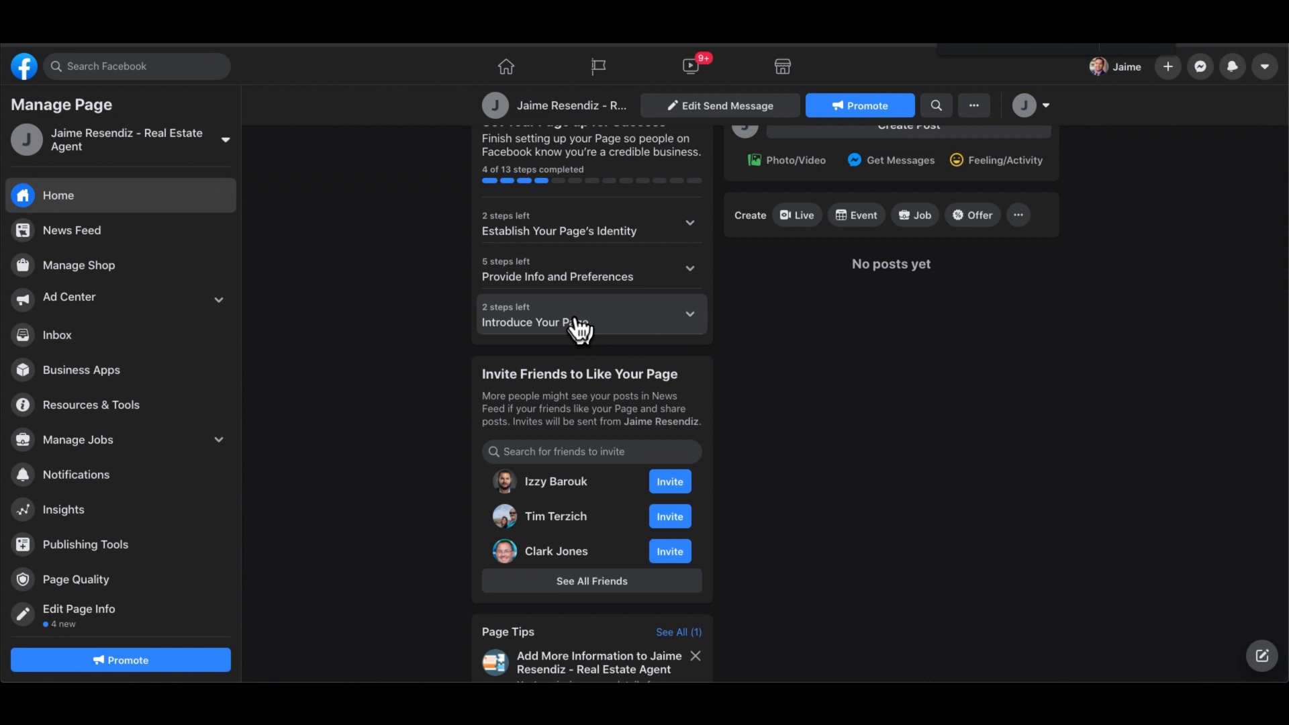
click(580, 329)
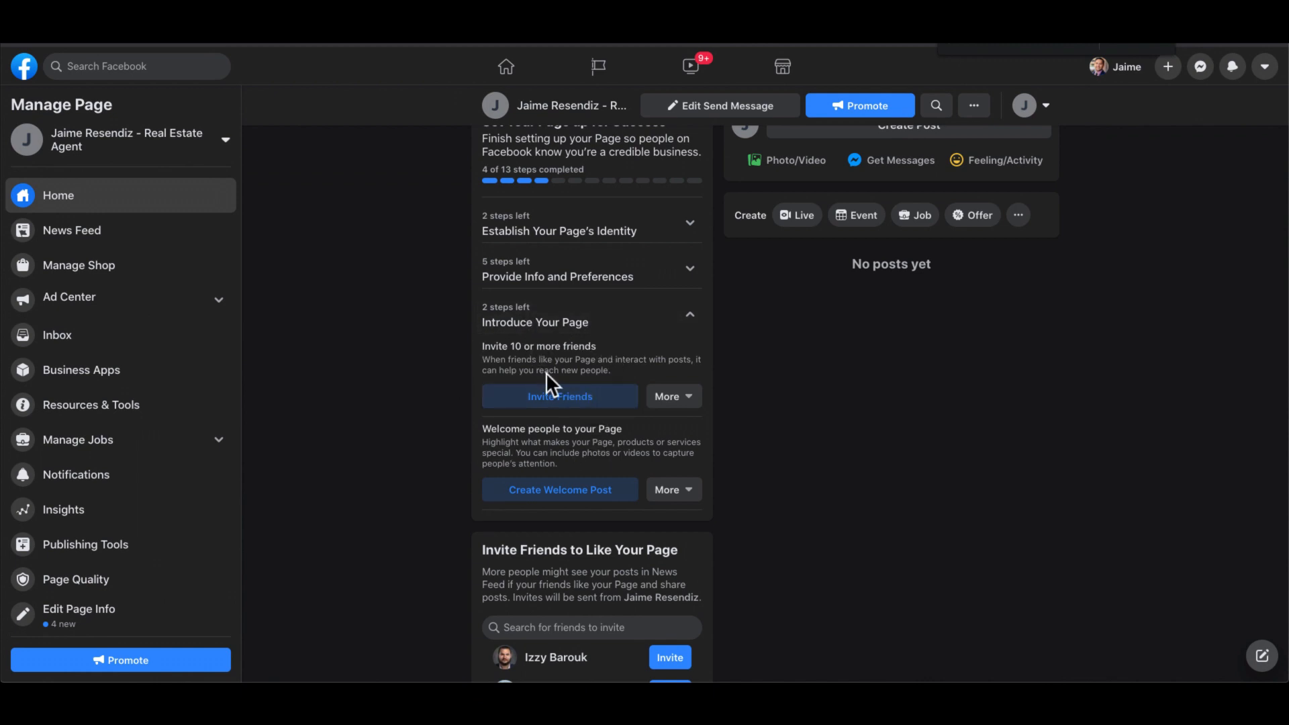
scroll(546, 372, up, 1)
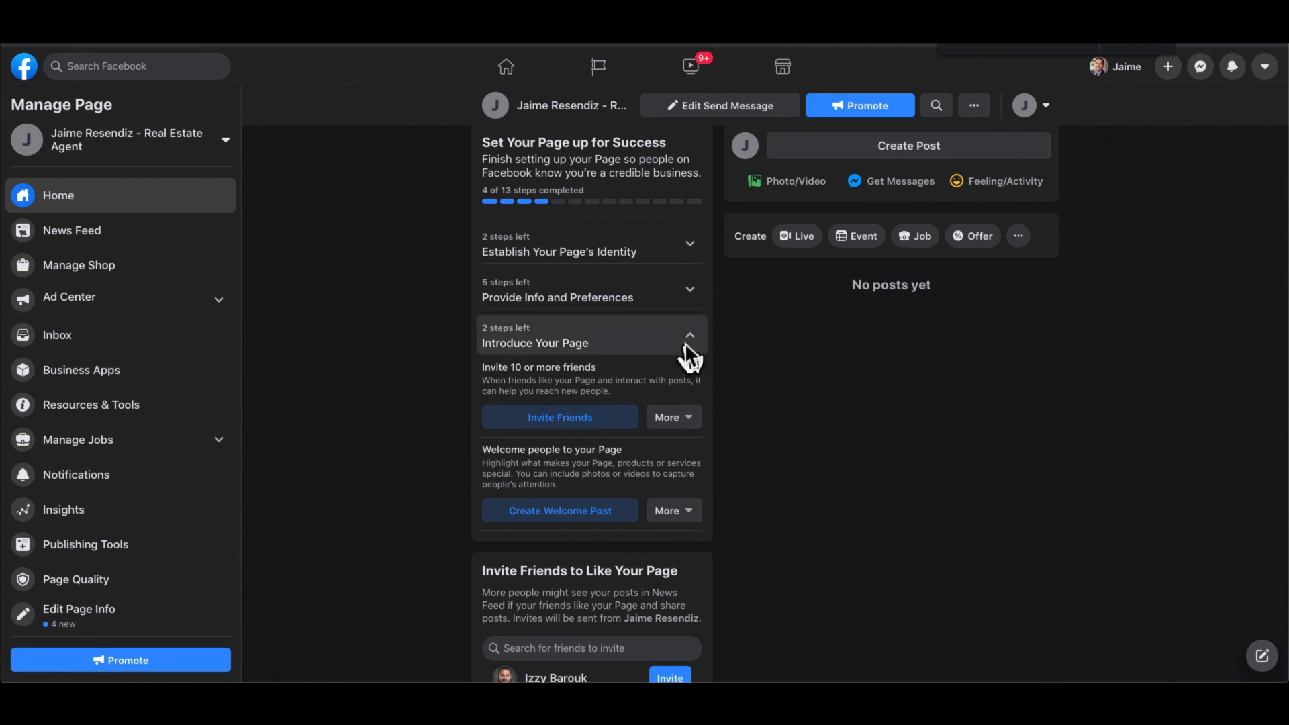
scroll(685, 345, up, 1)
click(688, 377)
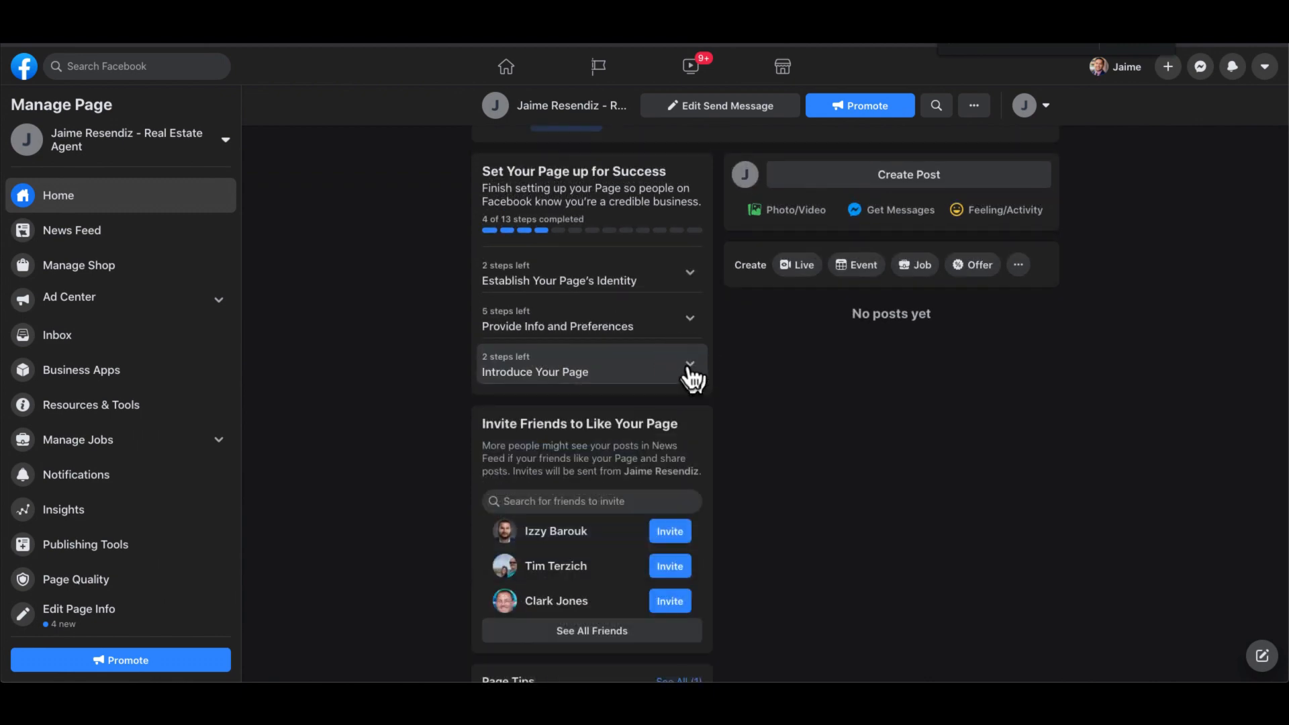
scroll(686, 368, up, 6)
scroll(885, 539, down, 4)
scroll(885, 537, up, 4)
scroll(622, 523, down, 4)
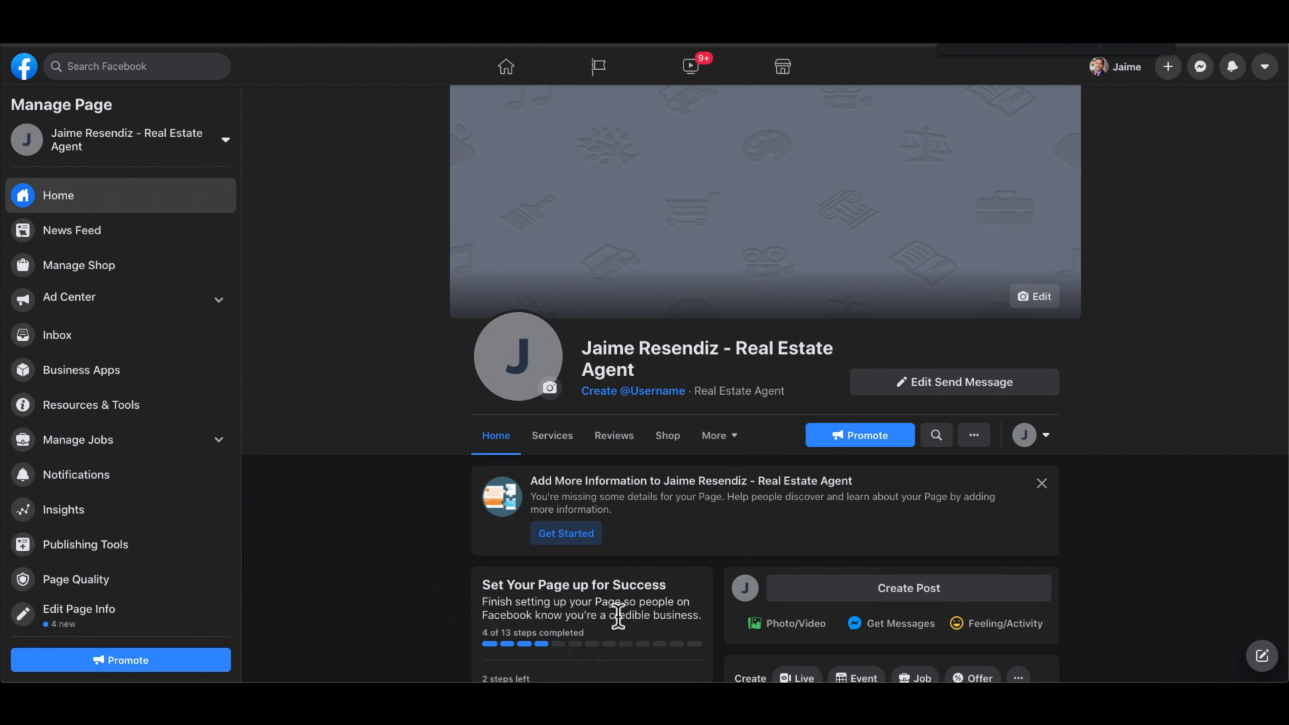
- Open Page Settings from the Manage Page sidebar and expand the page visibility option
scroll(616, 610, down, 4)
scroll(570, 524, up, 1)
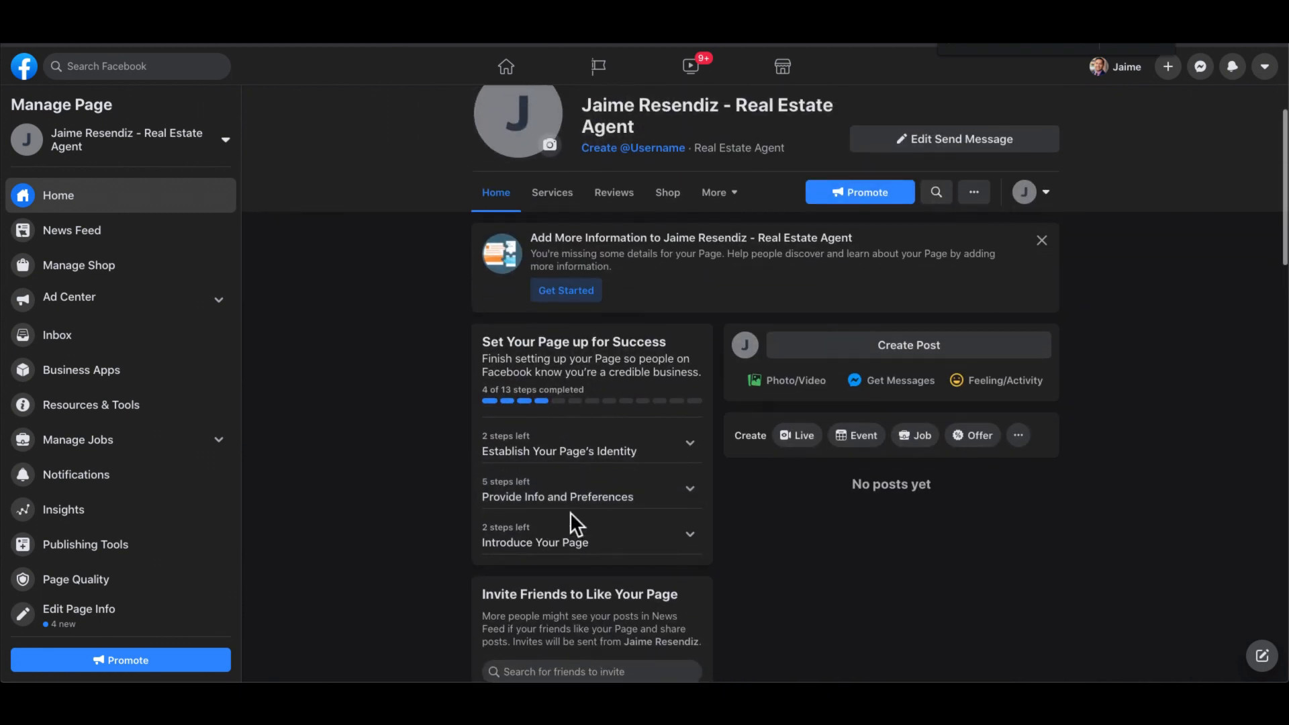
scroll(585, 559, up, 2)
scroll(583, 555, up, 2)
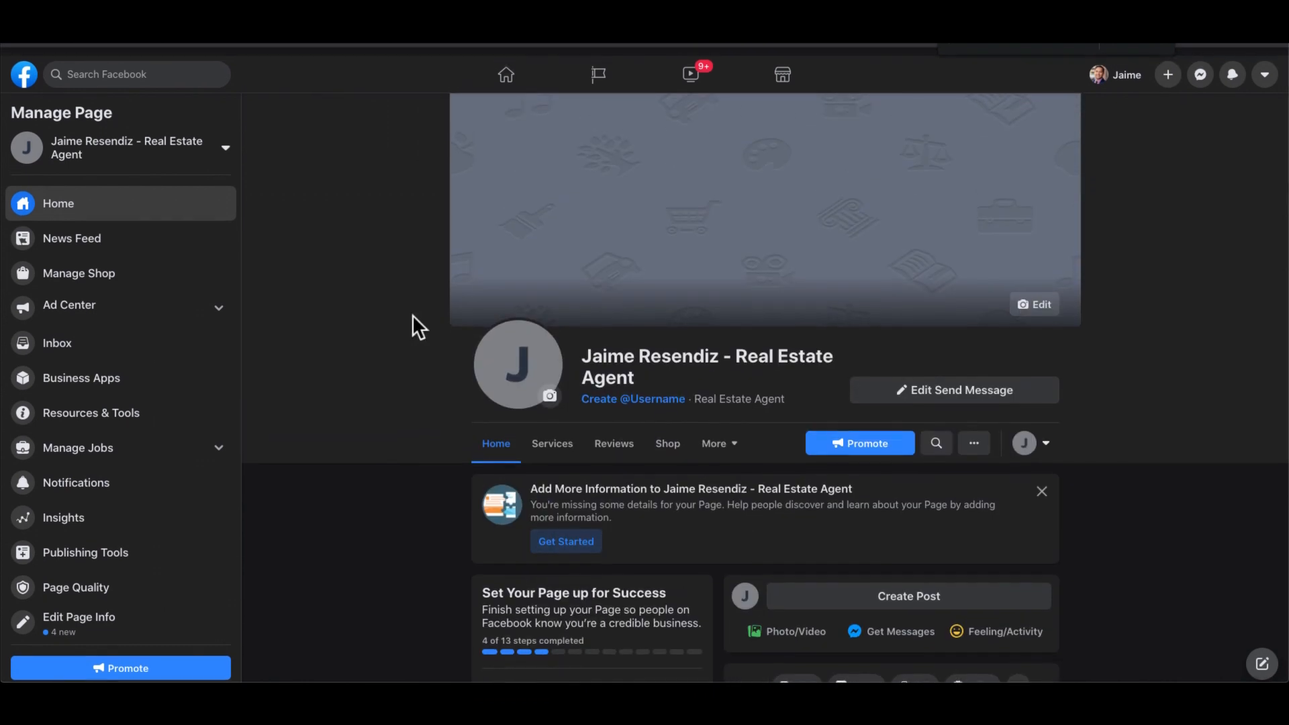
scroll(92, 459, down, 1)
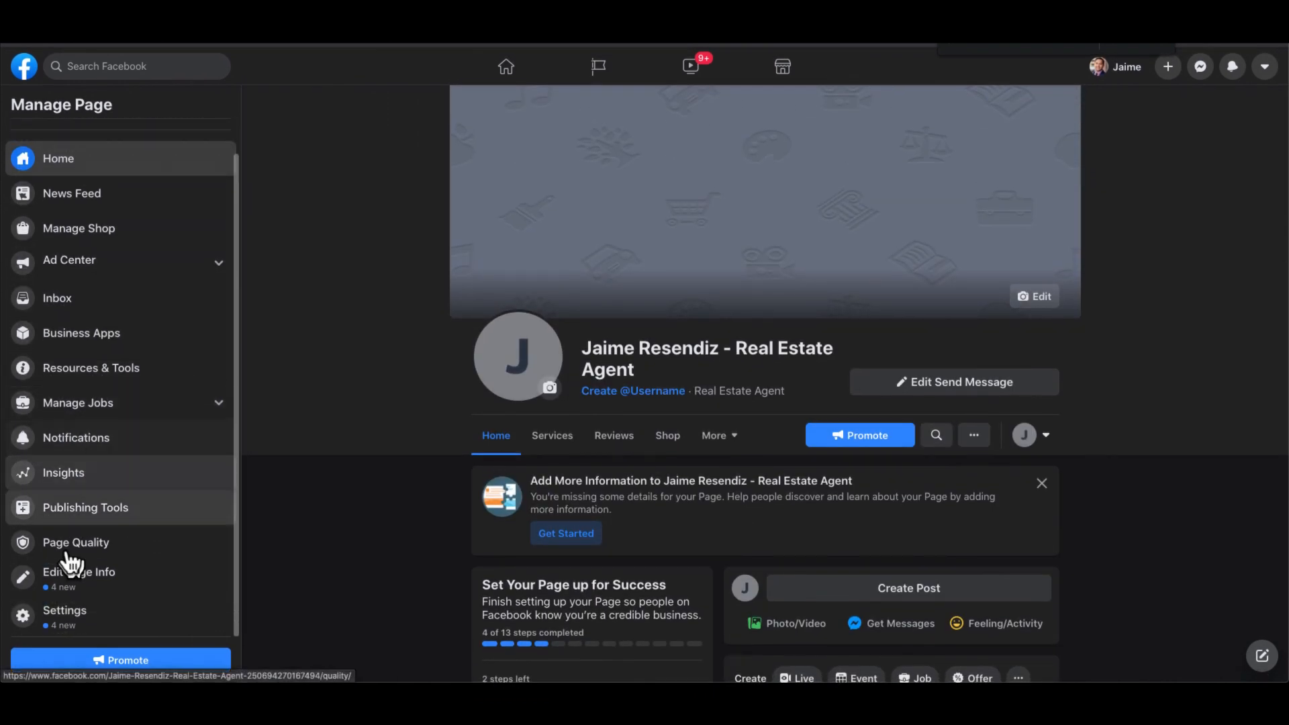
click(76, 632)
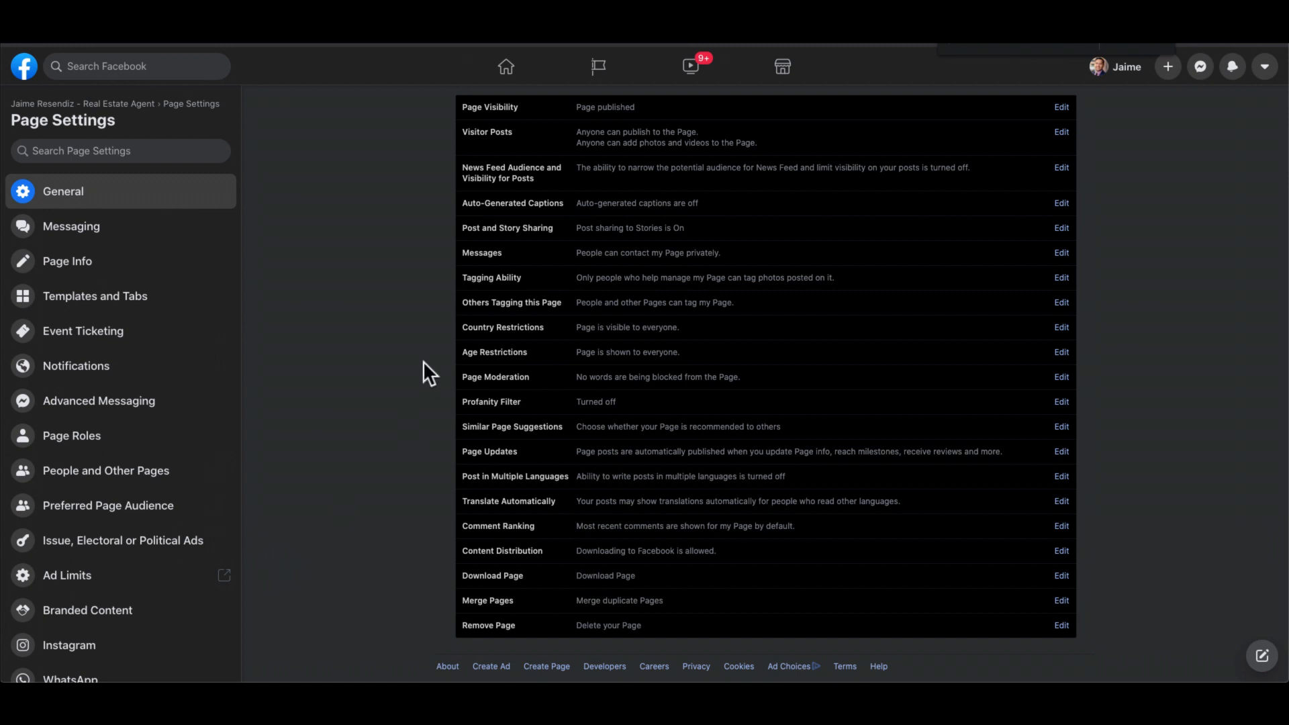
click(607, 119)
click(665, 145)
click(688, 386)
scroll(685, 373, down, 1)
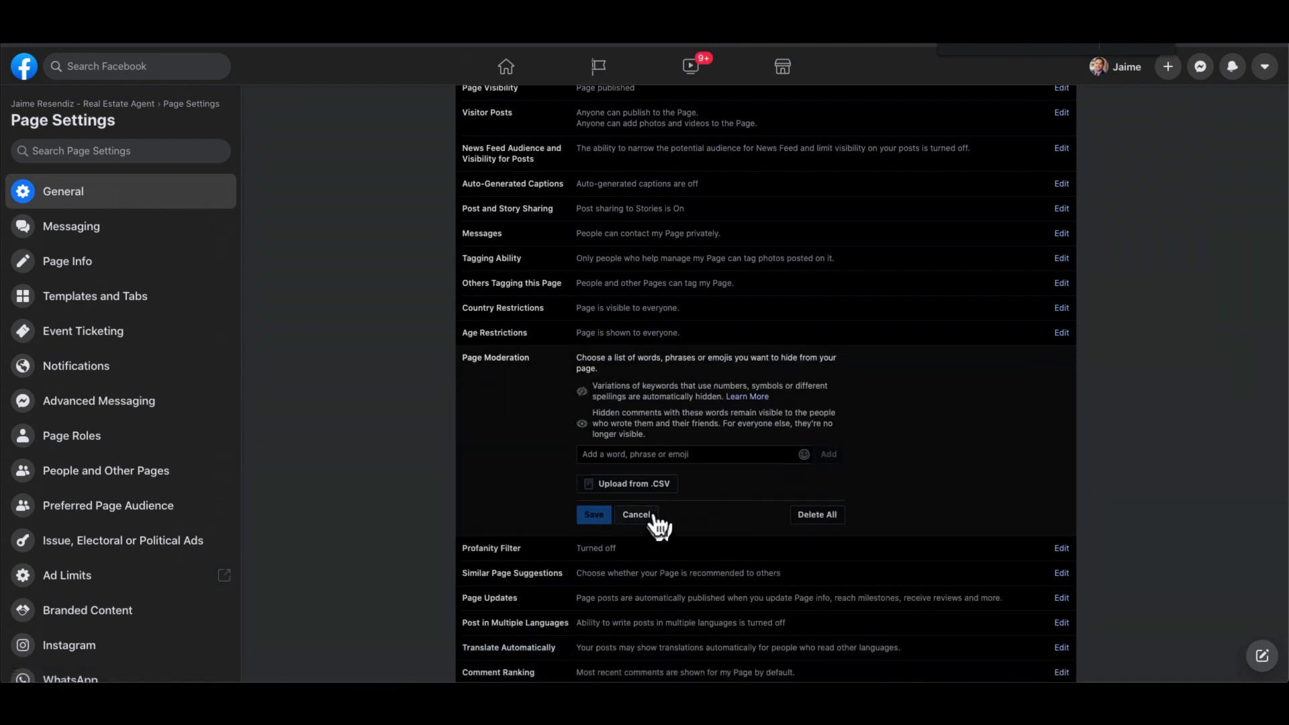
click(647, 515)
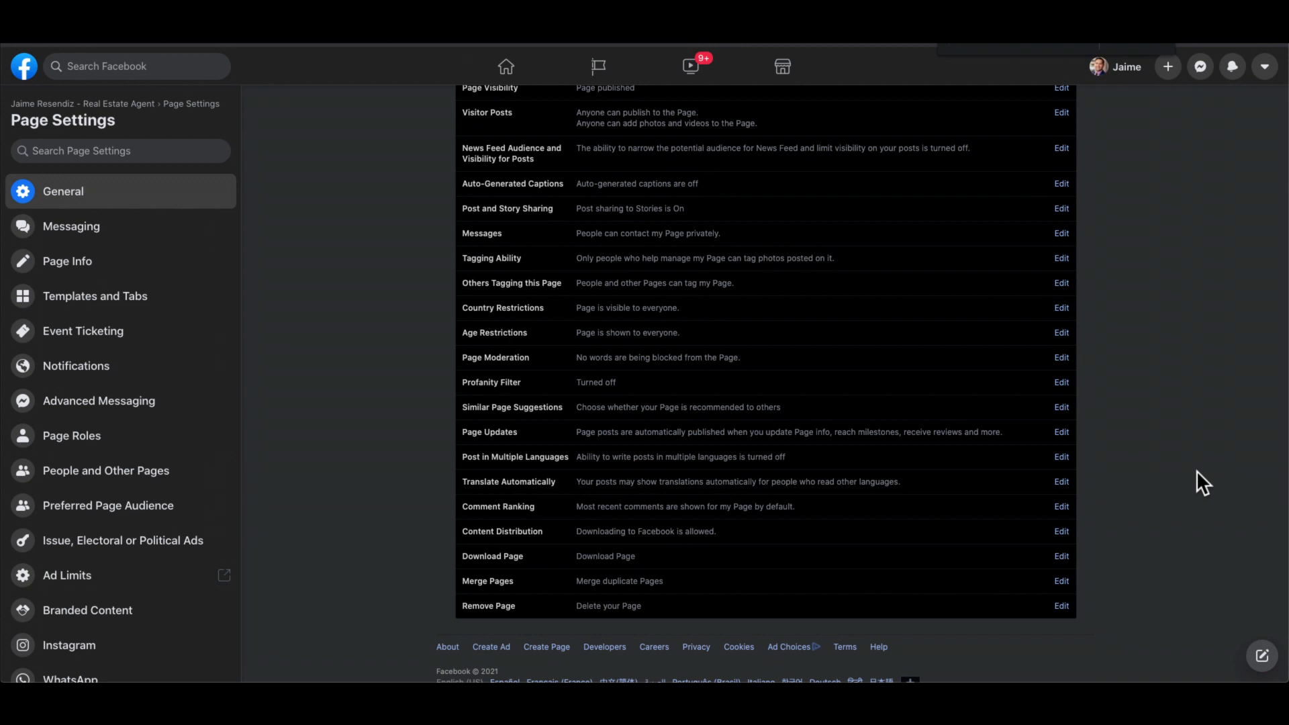
click(637, 362)
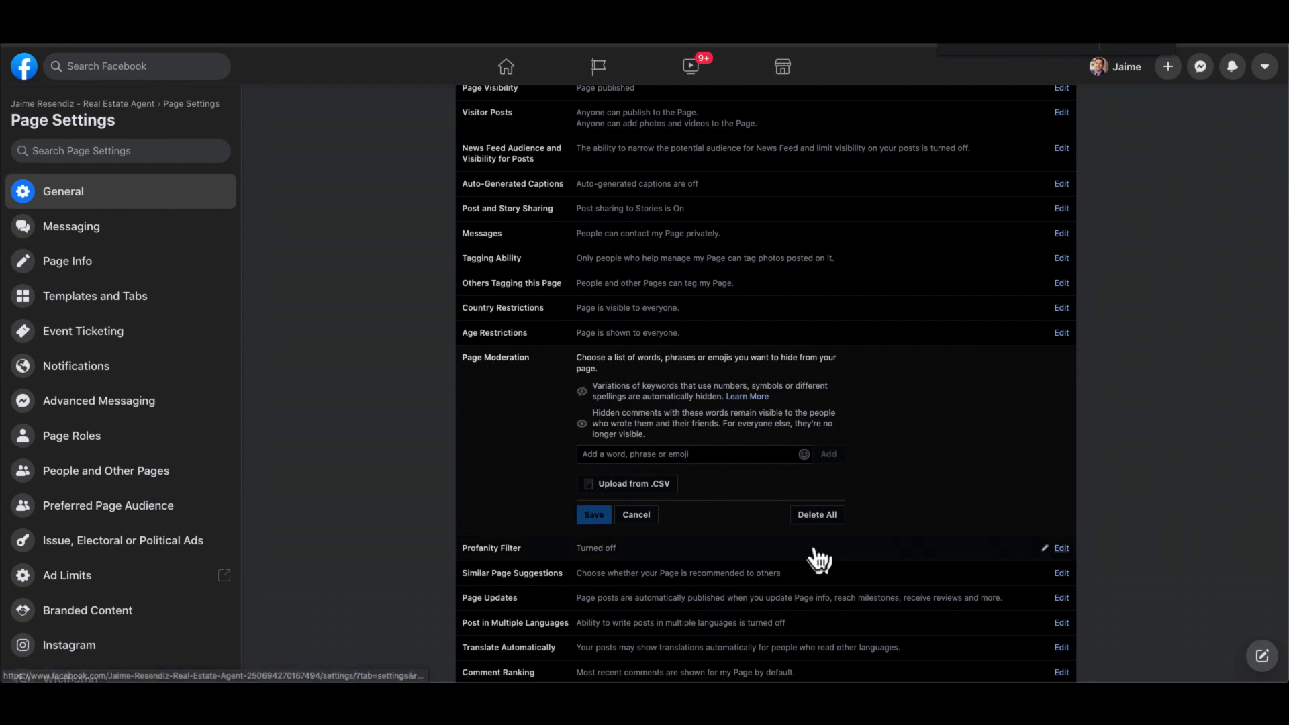
click(634, 515)
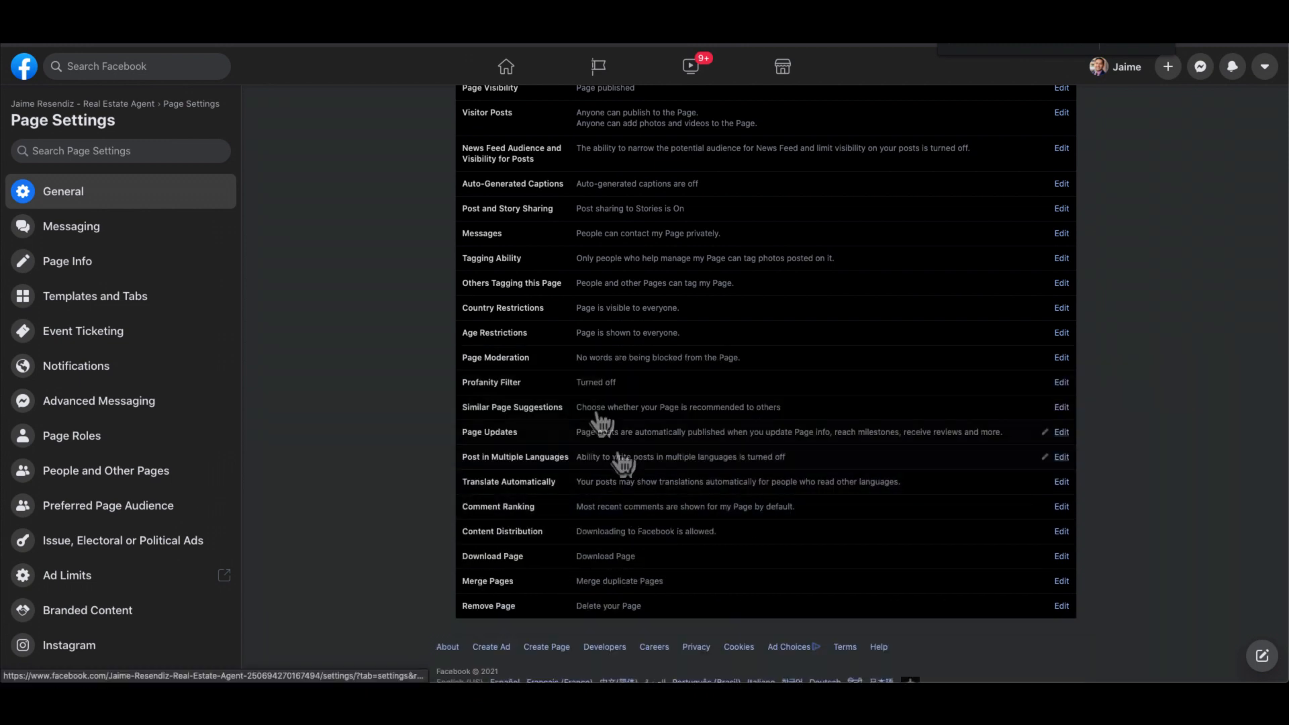
scroll(619, 368, down, 1)
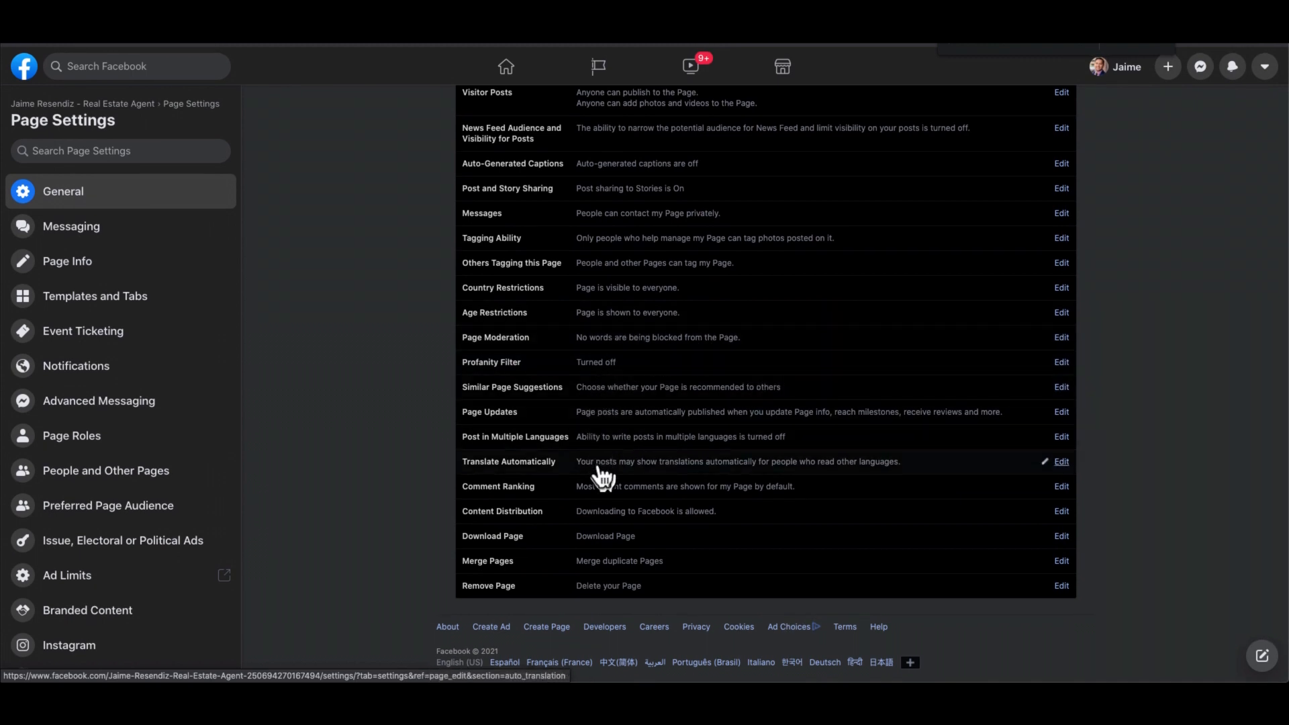
click(614, 590)
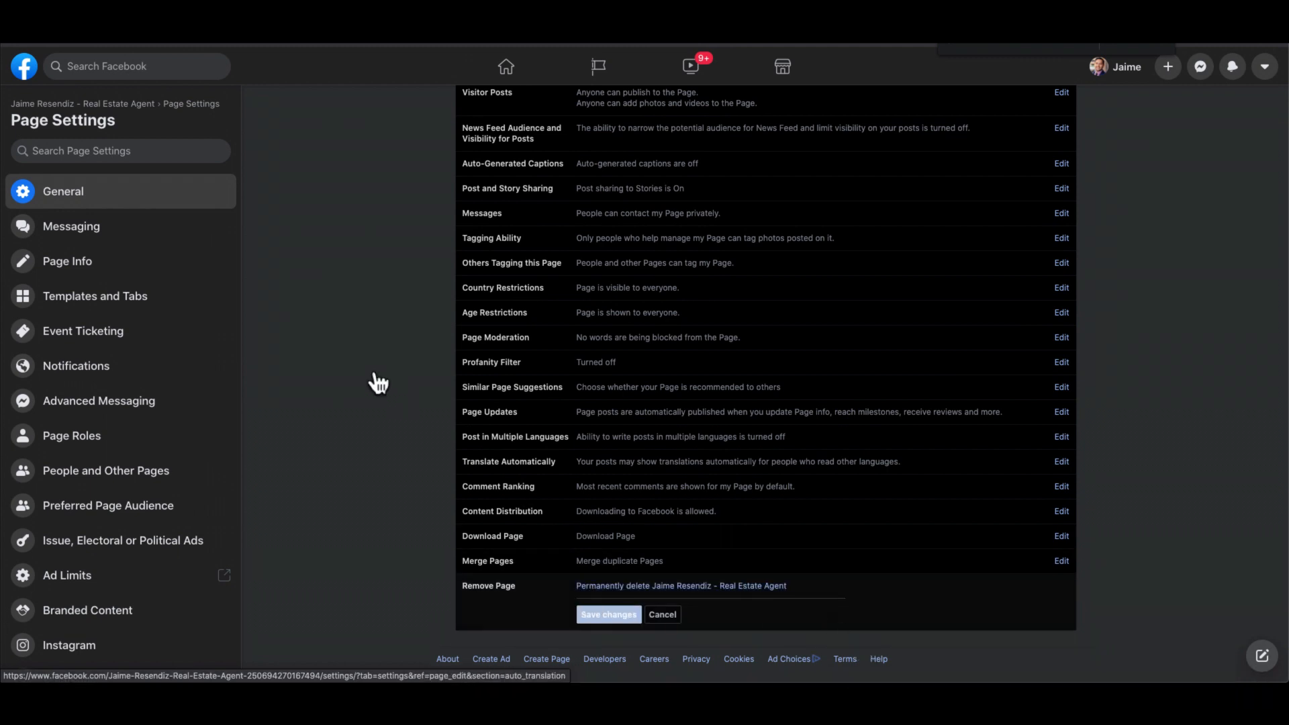
click(663, 615)
scroll(401, 489, up, 1)
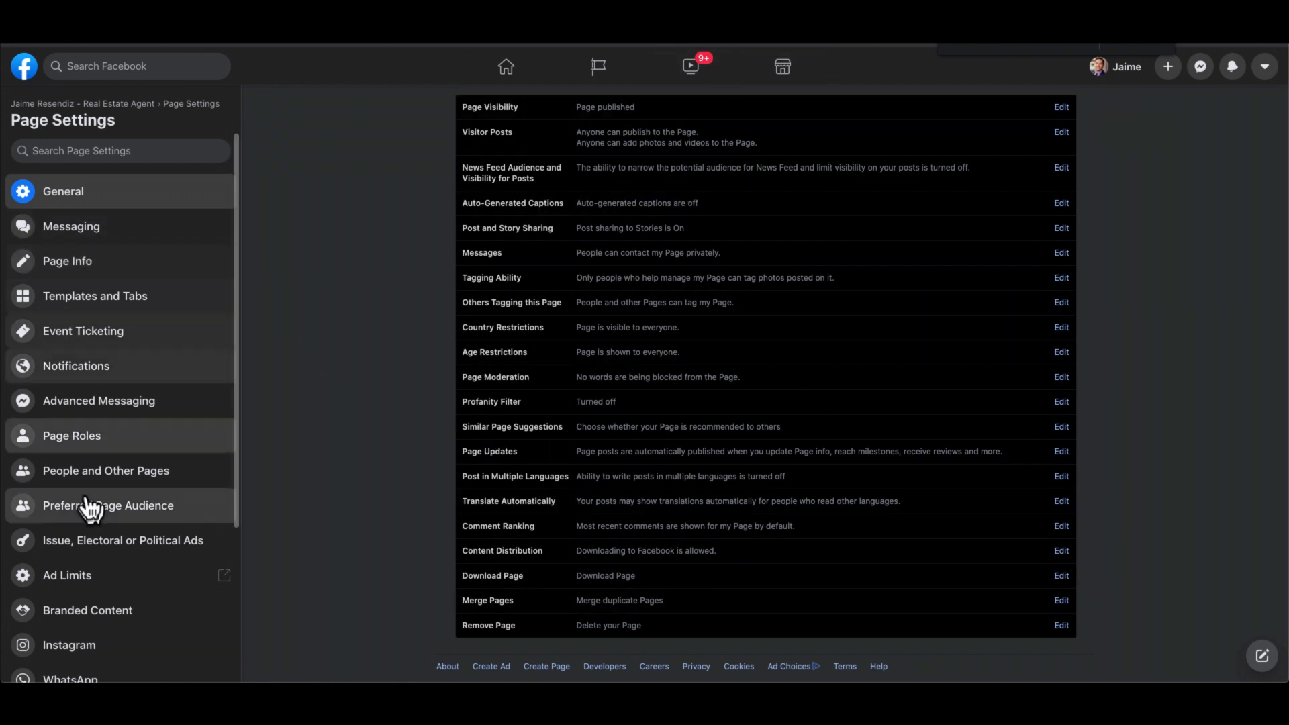
scroll(49, 497, down, 4)
scroll(86, 506, up, 4)
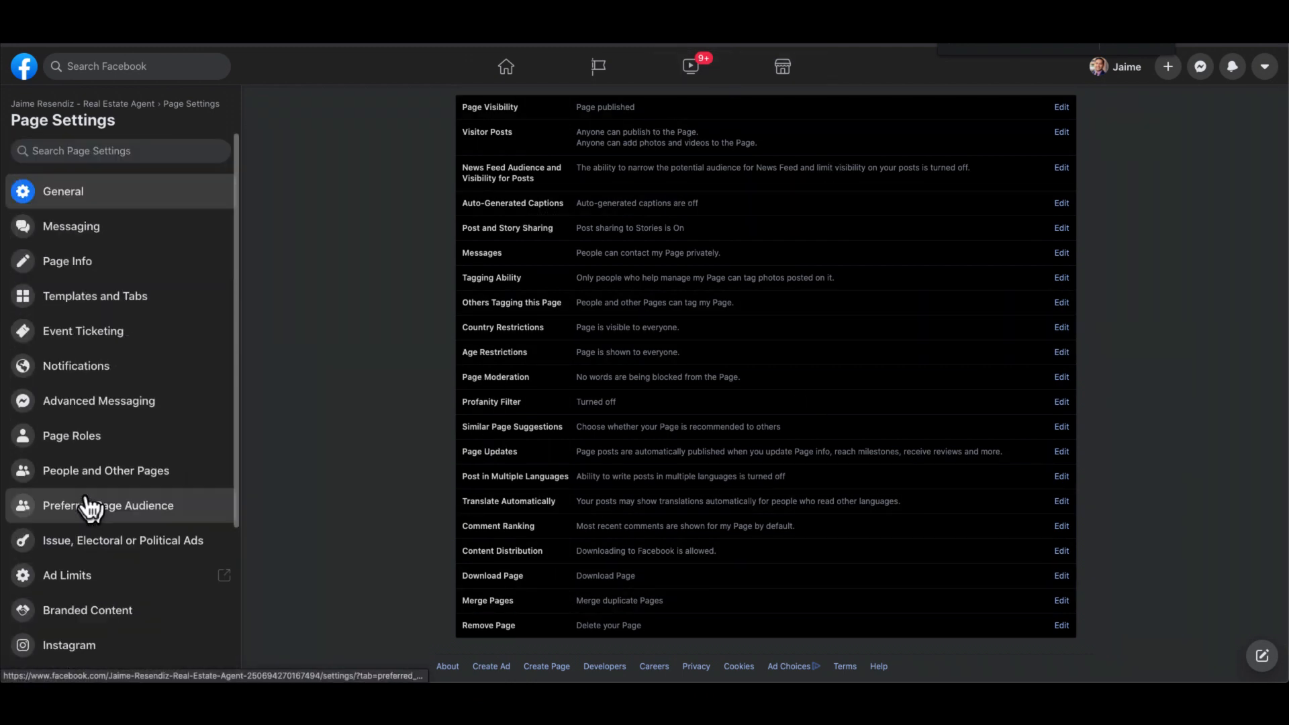
- Review the Page's Messaging settings: Return sends messages, greeting is off, Messenger link listed
click(95, 232)
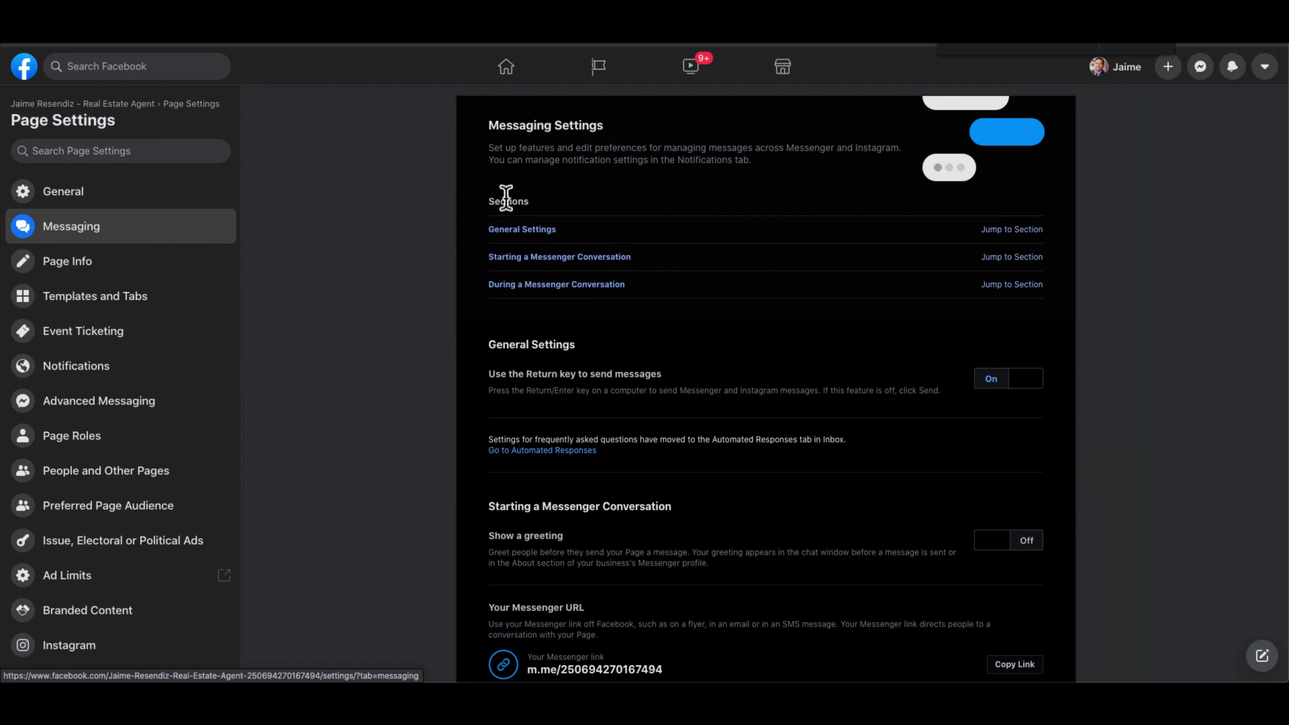
scroll(506, 198, down, 4)
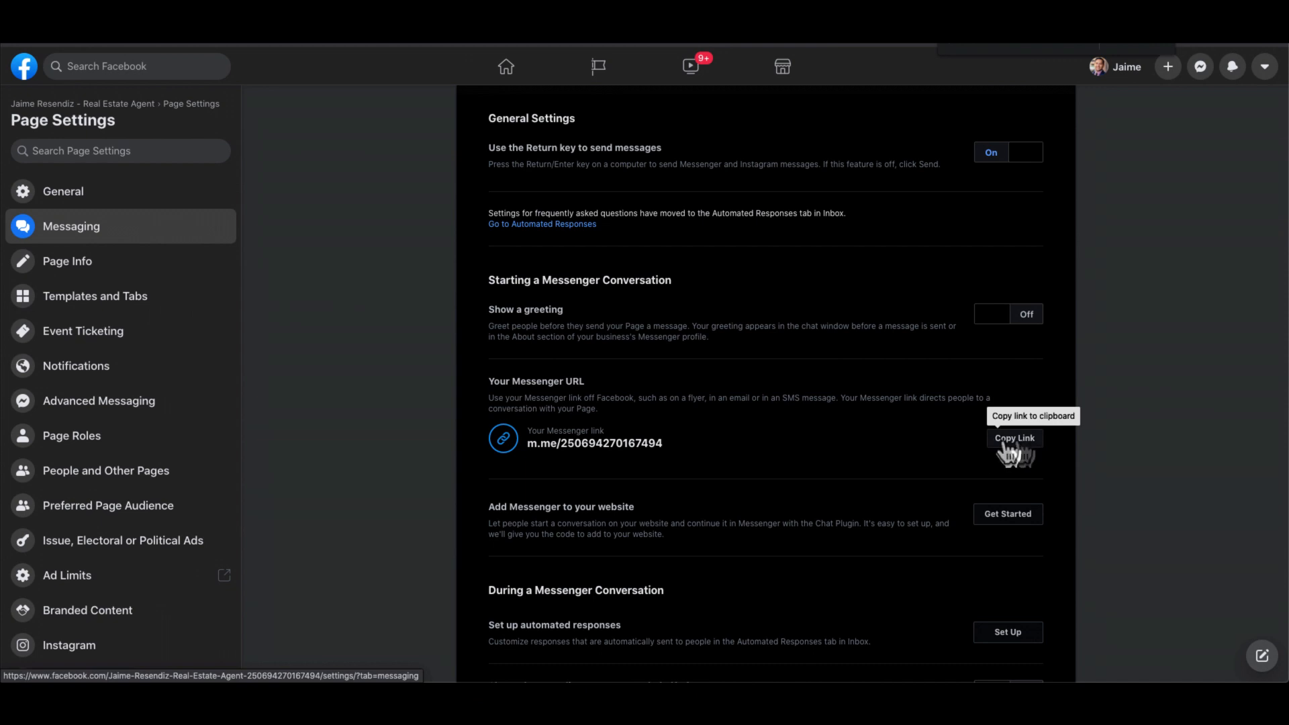
scroll(867, 451, down, 2)
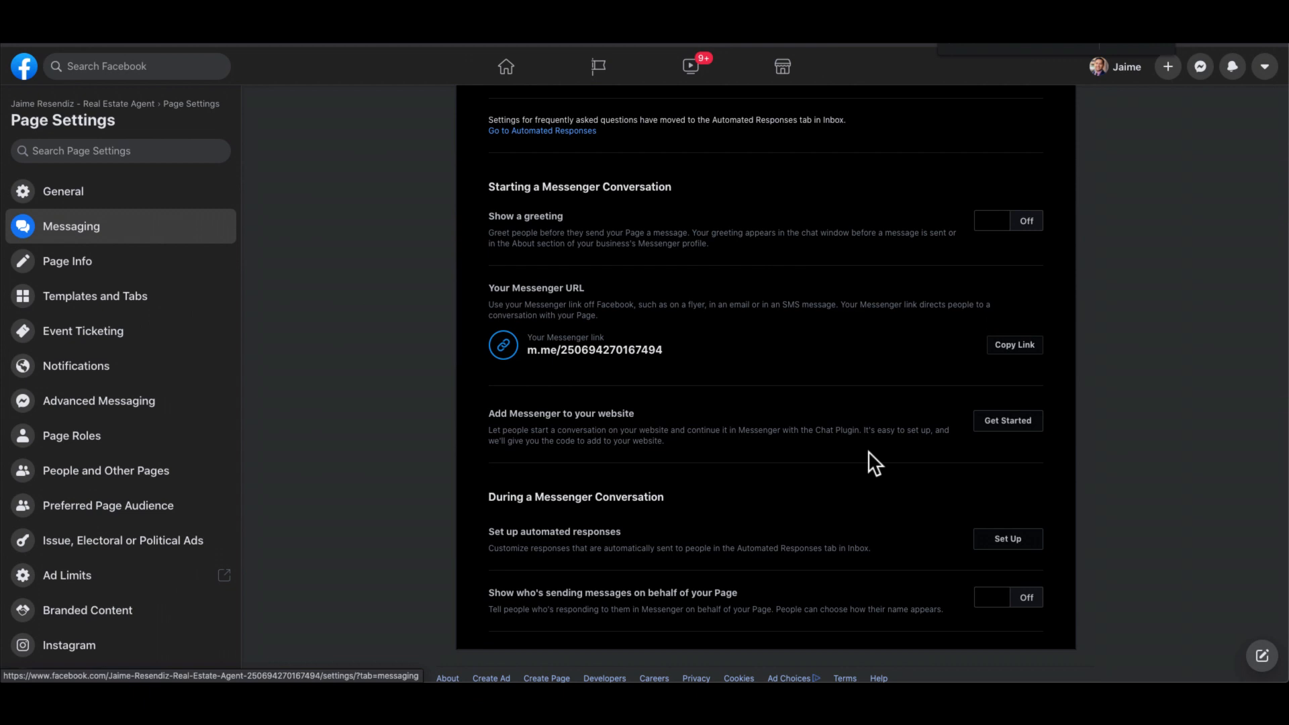
scroll(869, 452, up, 2)
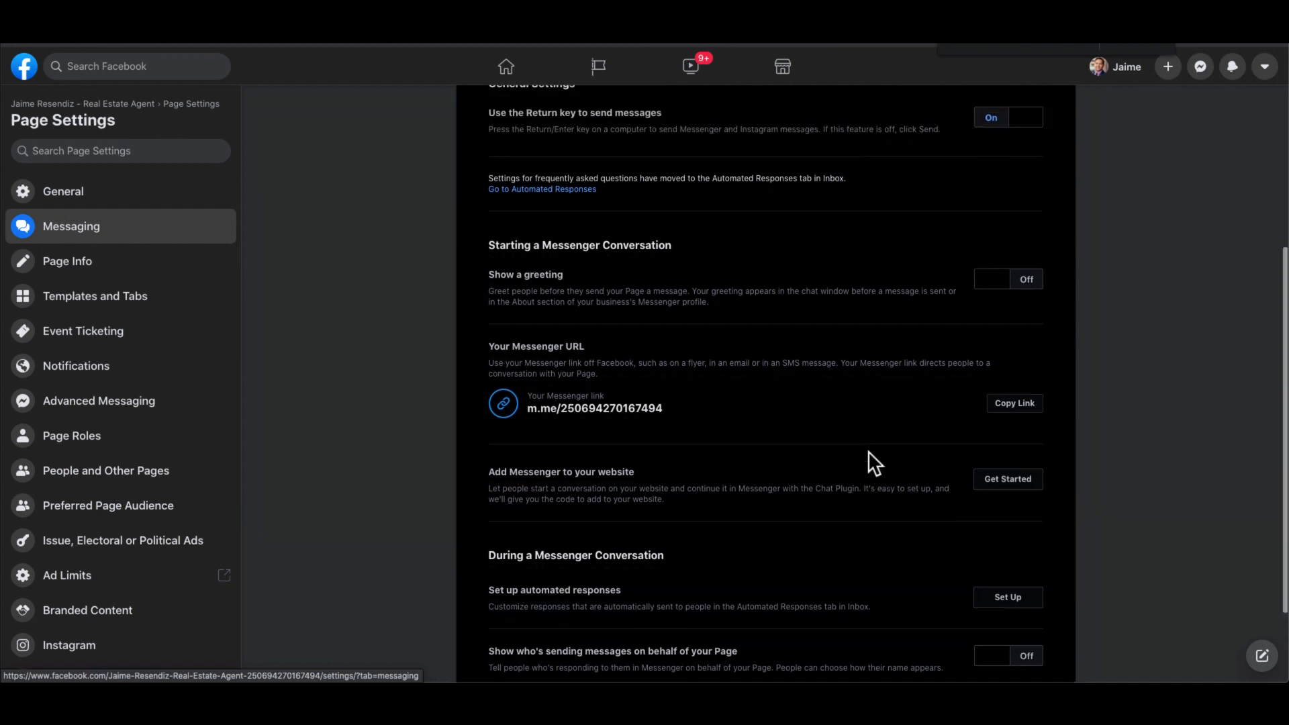
scroll(868, 451, up, 2)
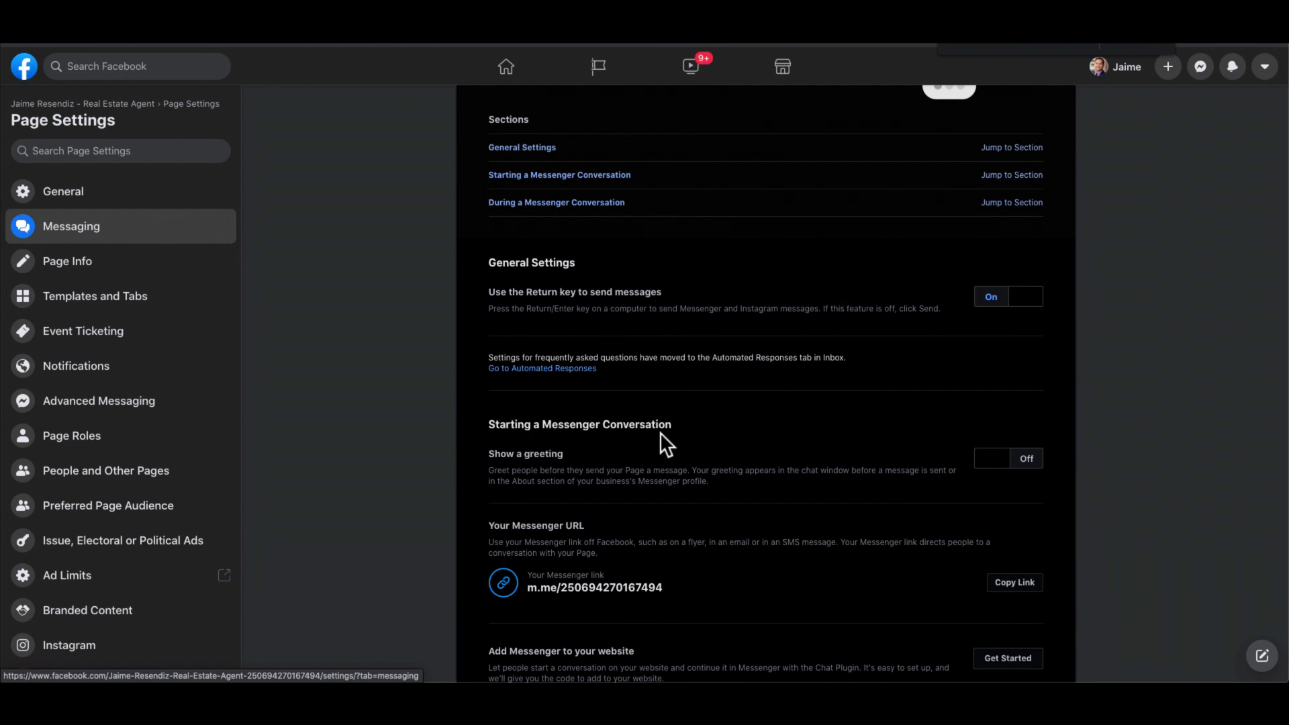
- Switch 'Show a greeting' on so the default thanks-for-getting-in-touch message appears
click(1013, 462)
scroll(779, 510, down, 1)
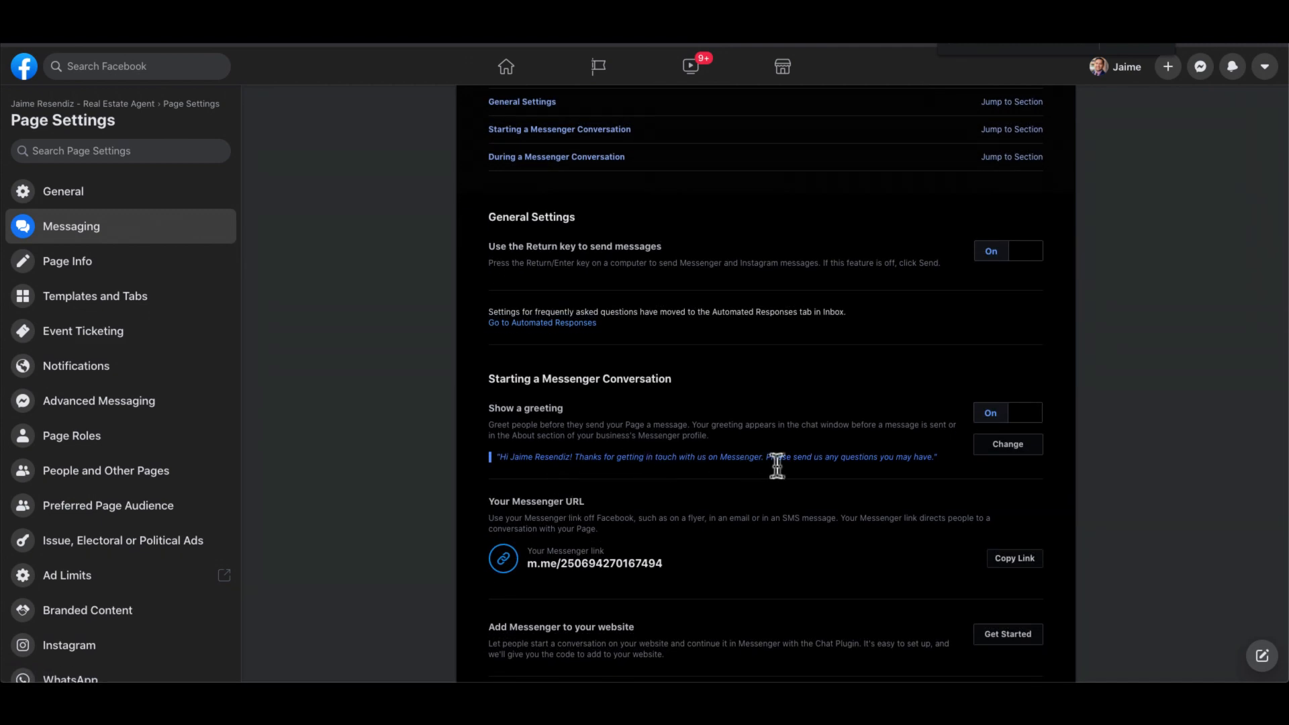
scroll(949, 464, down, 1)
scroll(607, 335, down, 2)
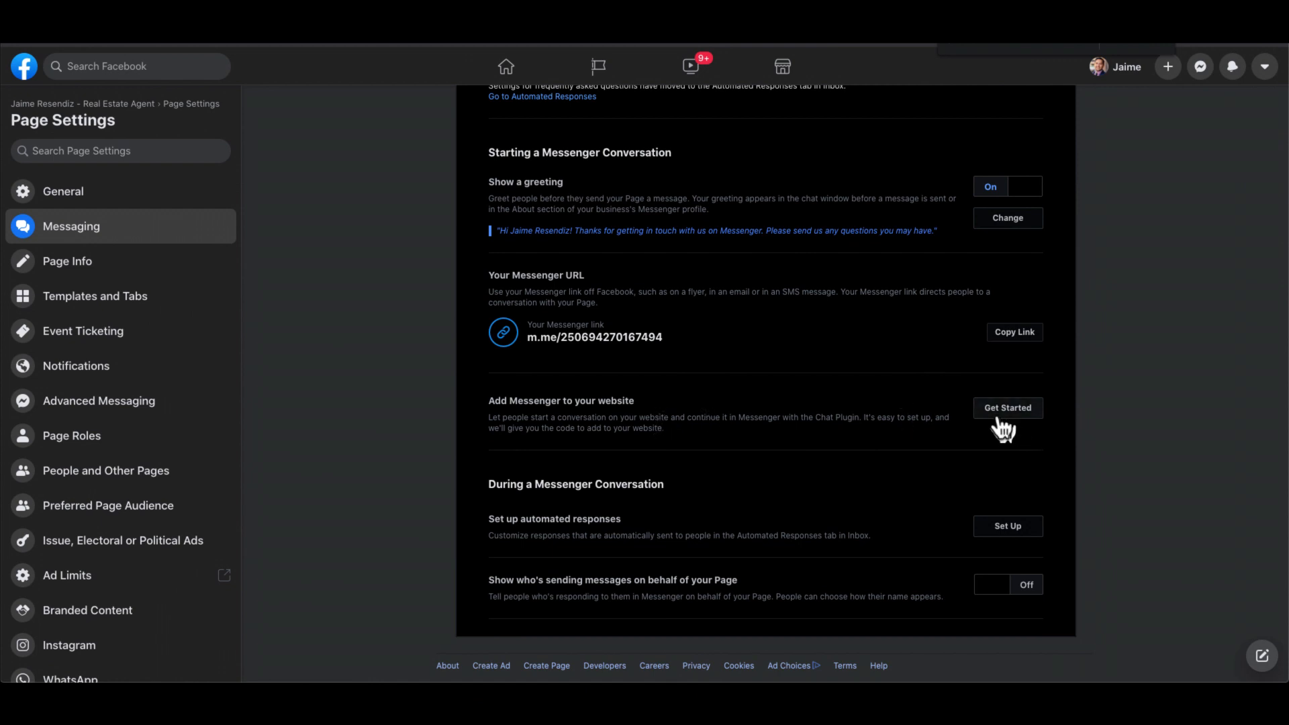
scroll(997, 412, down, 1)
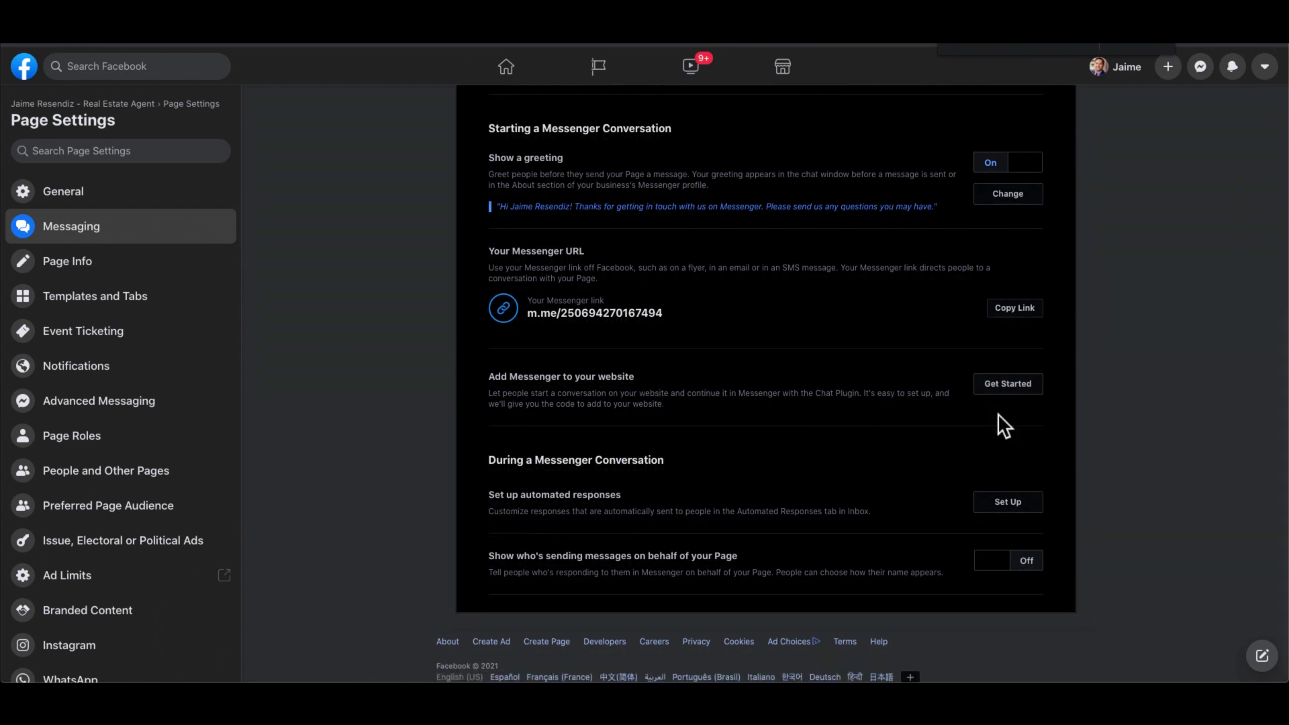
scroll(997, 413, down, 1)
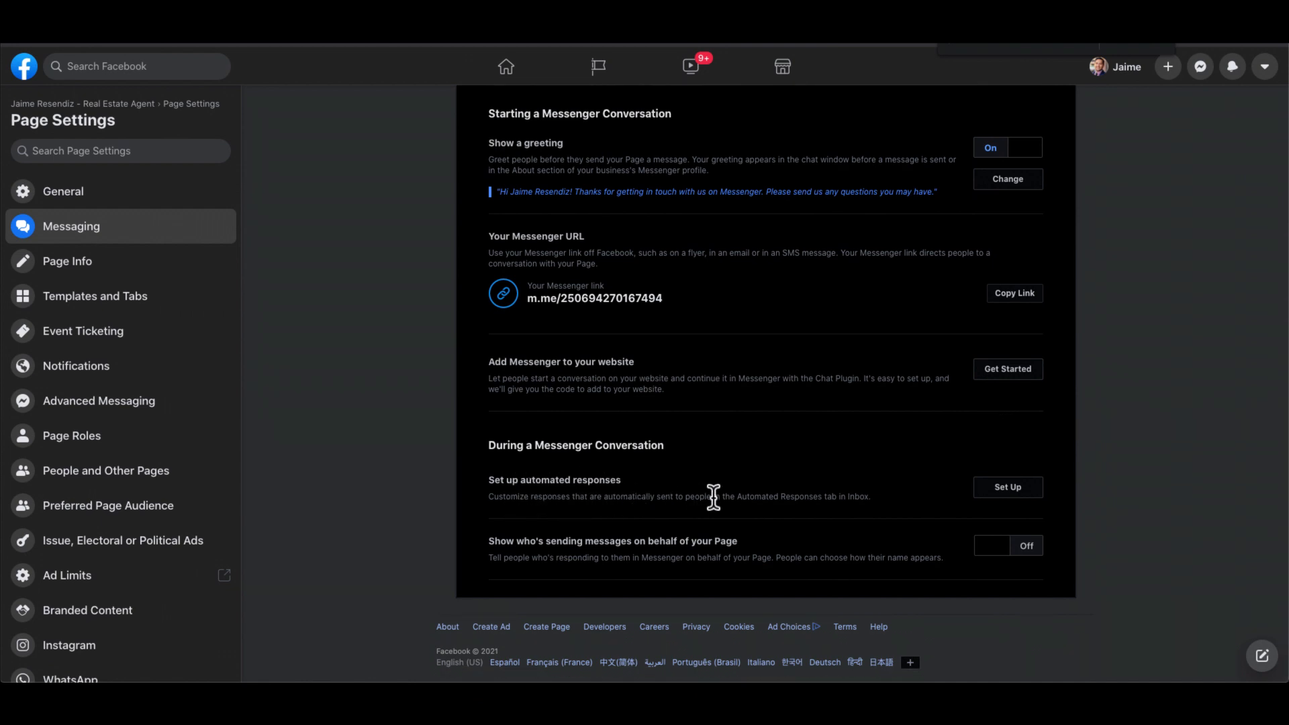
click(1010, 491)
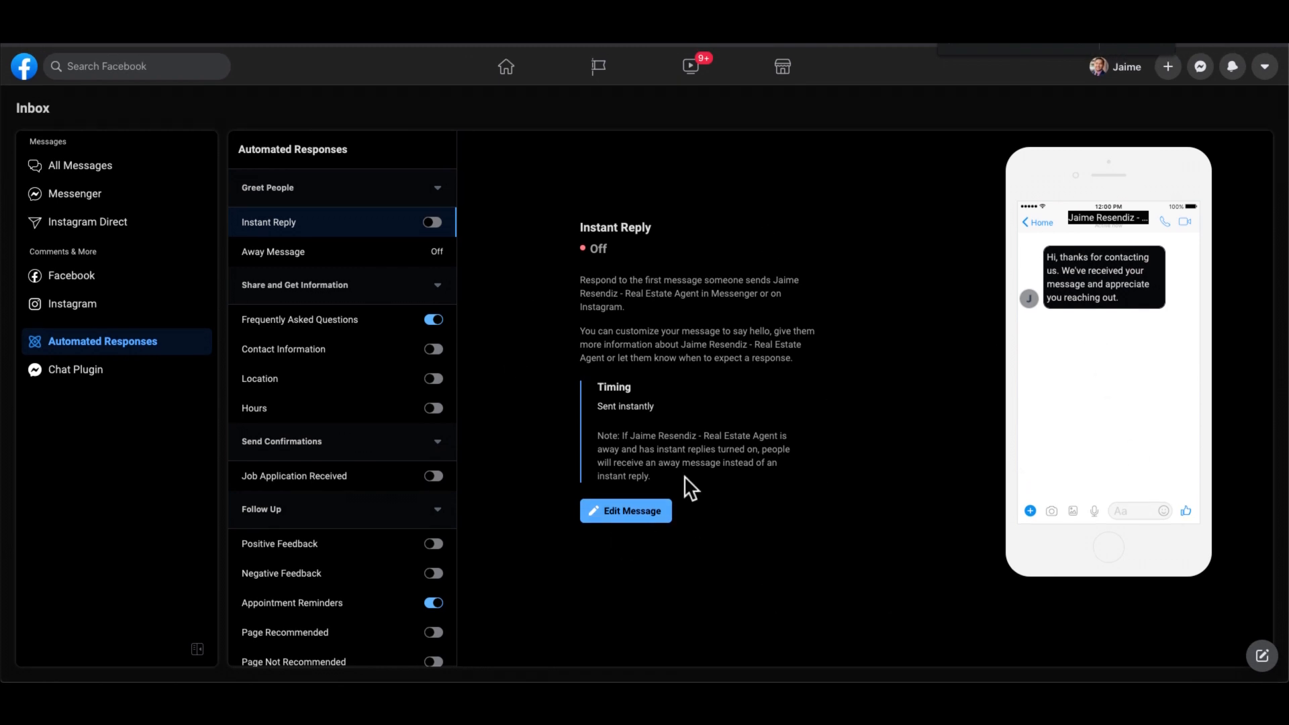
click(17, 31)
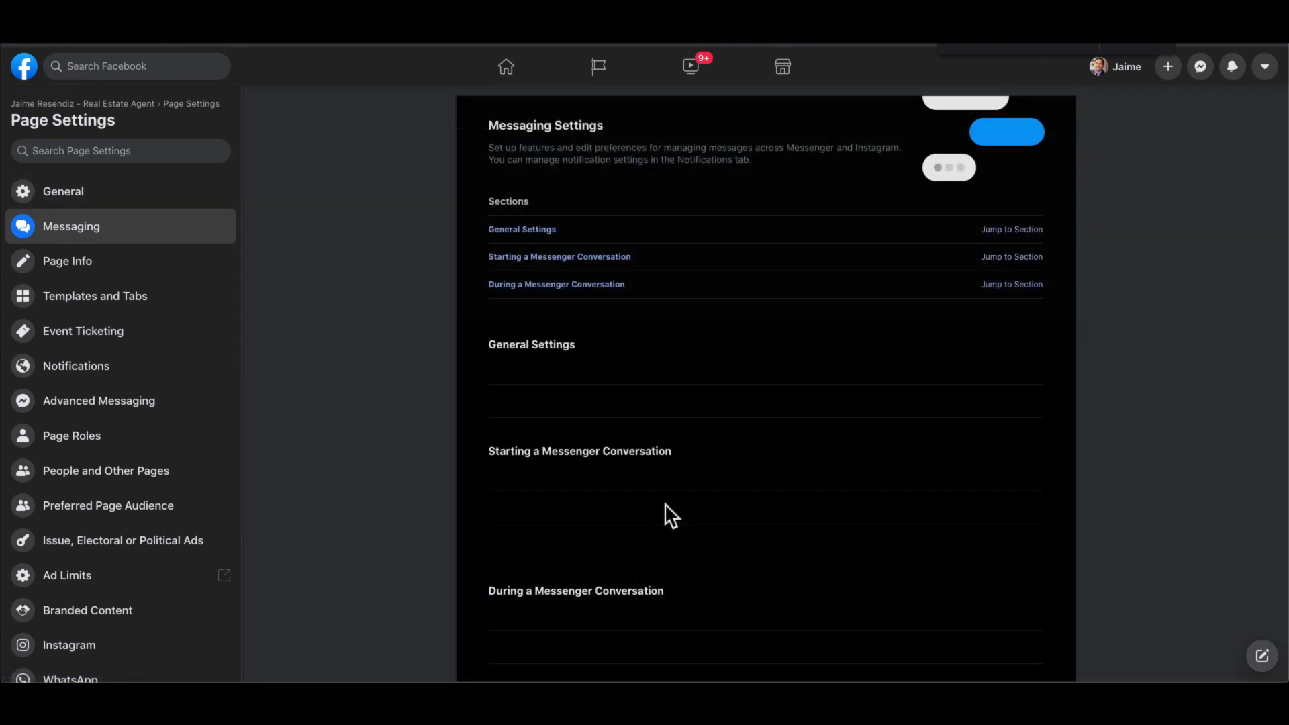
scroll(664, 502, down, 4)
scroll(664, 502, down, 2)
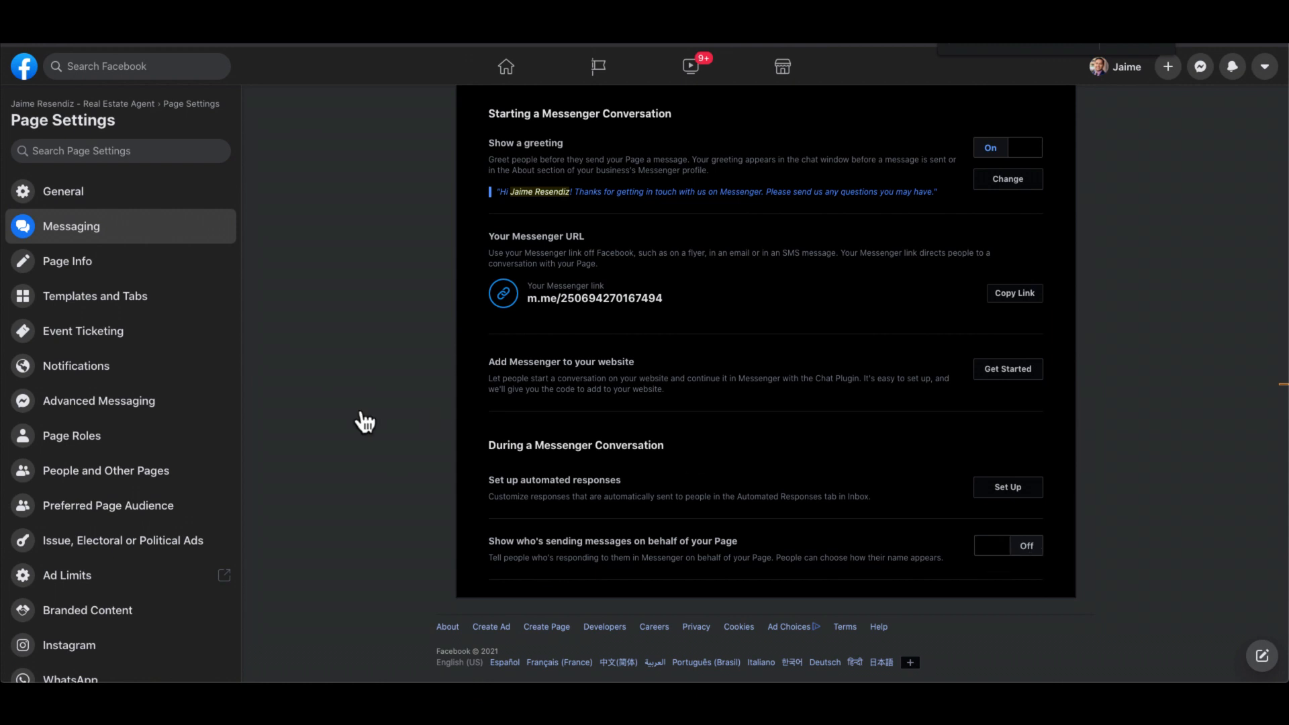
- Look over the Edit Page Info form, then go to Templates and Tabs showing the Services template
click(77, 262)
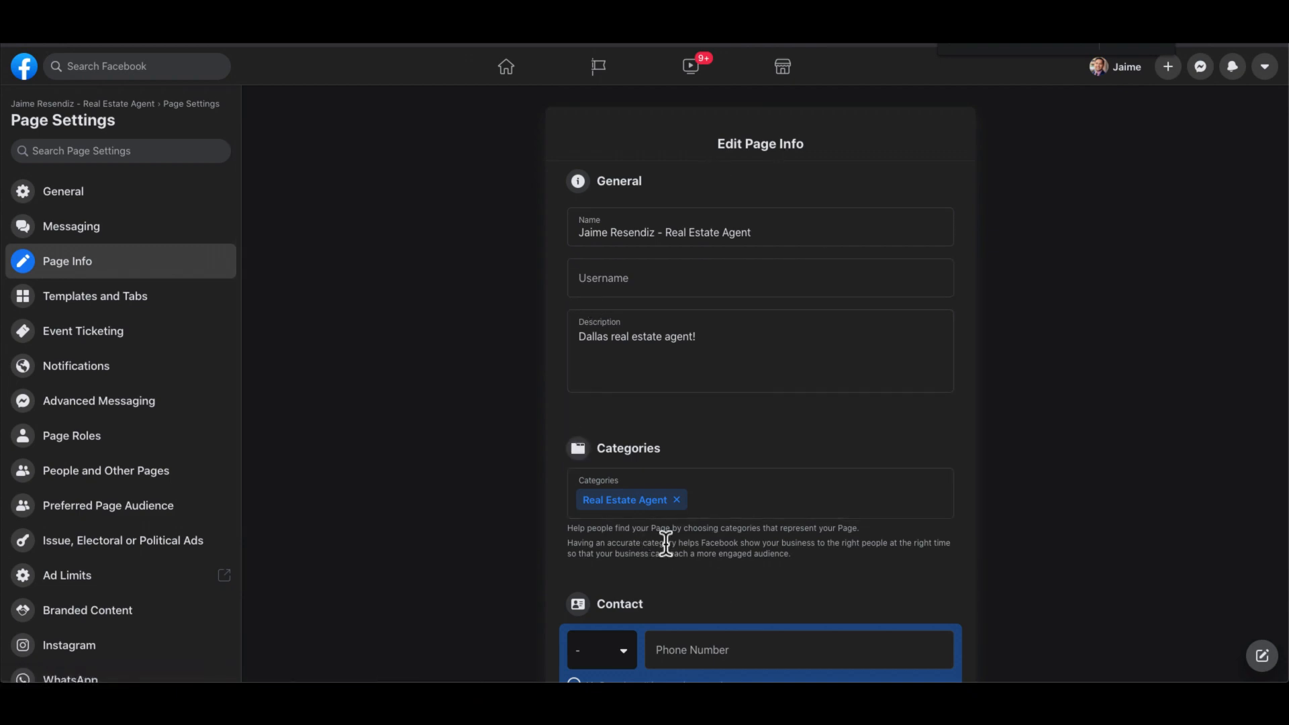
scroll(666, 542, down, 5)
scroll(666, 542, down, 5)
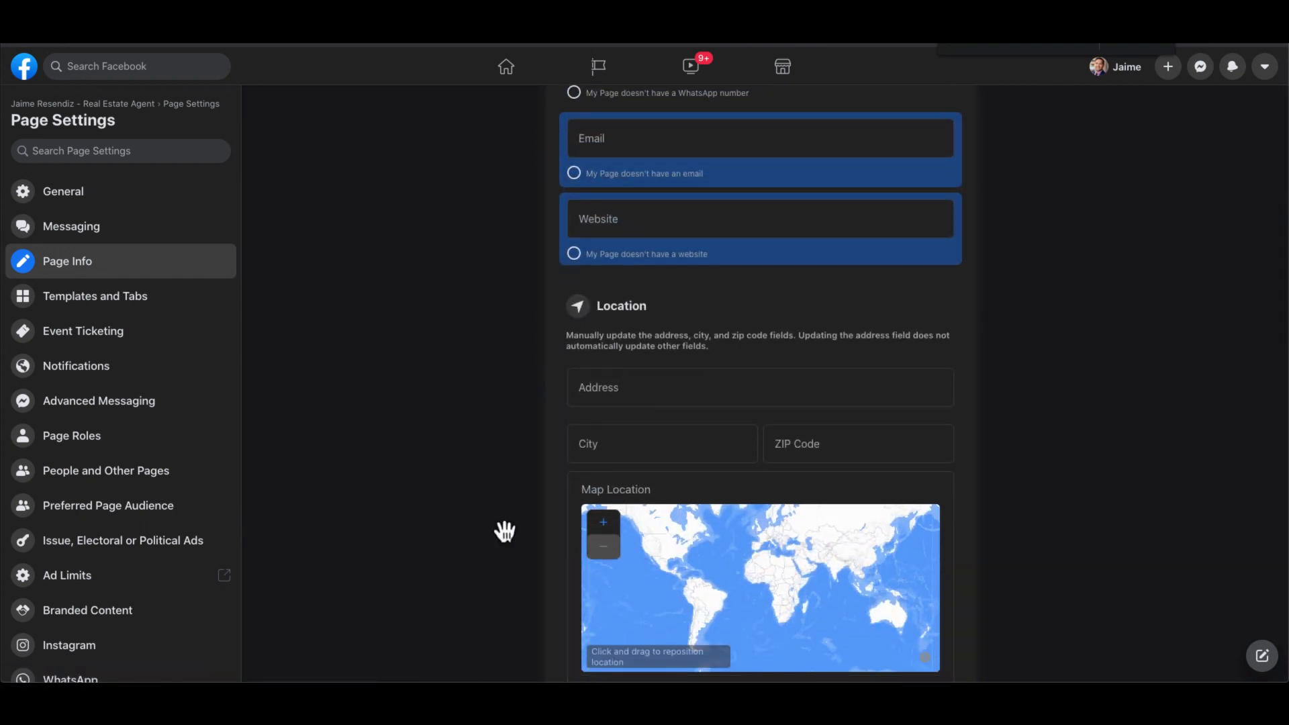
scroll(505, 528, down, 4)
scroll(505, 529, down, 6)
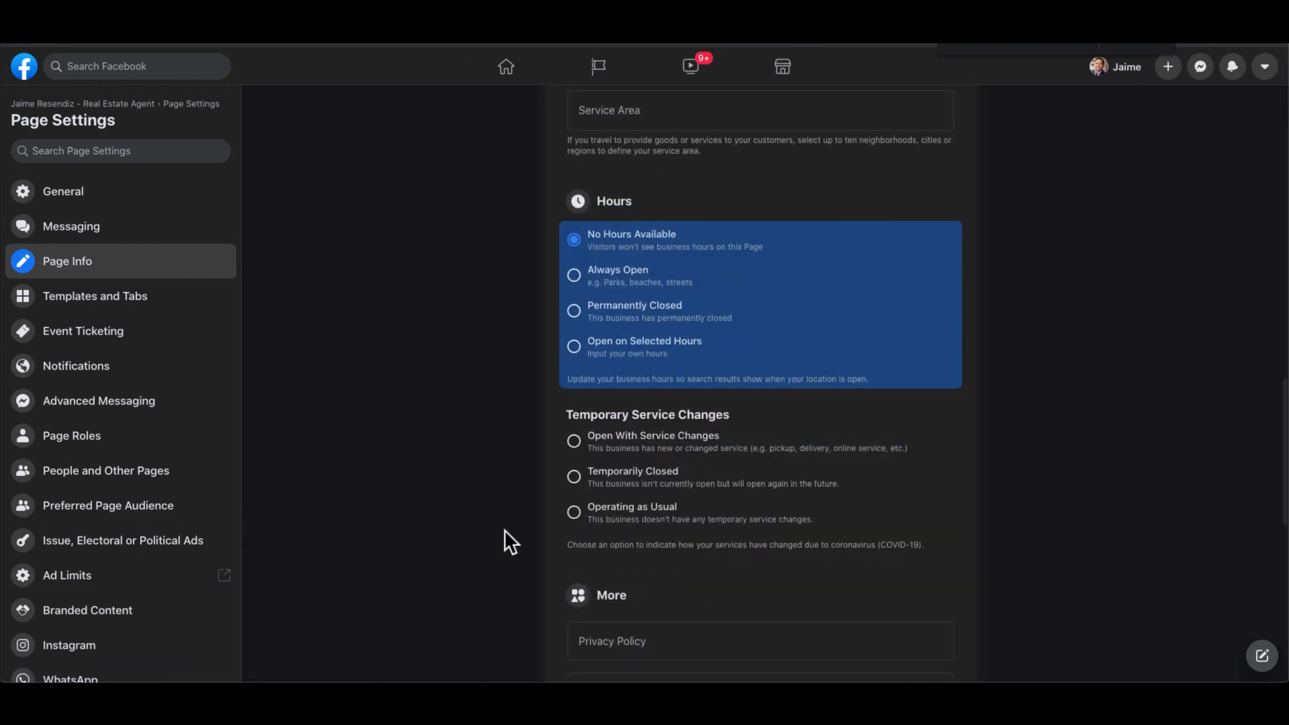
scroll(505, 529, down, 3)
scroll(505, 530, down, 7)
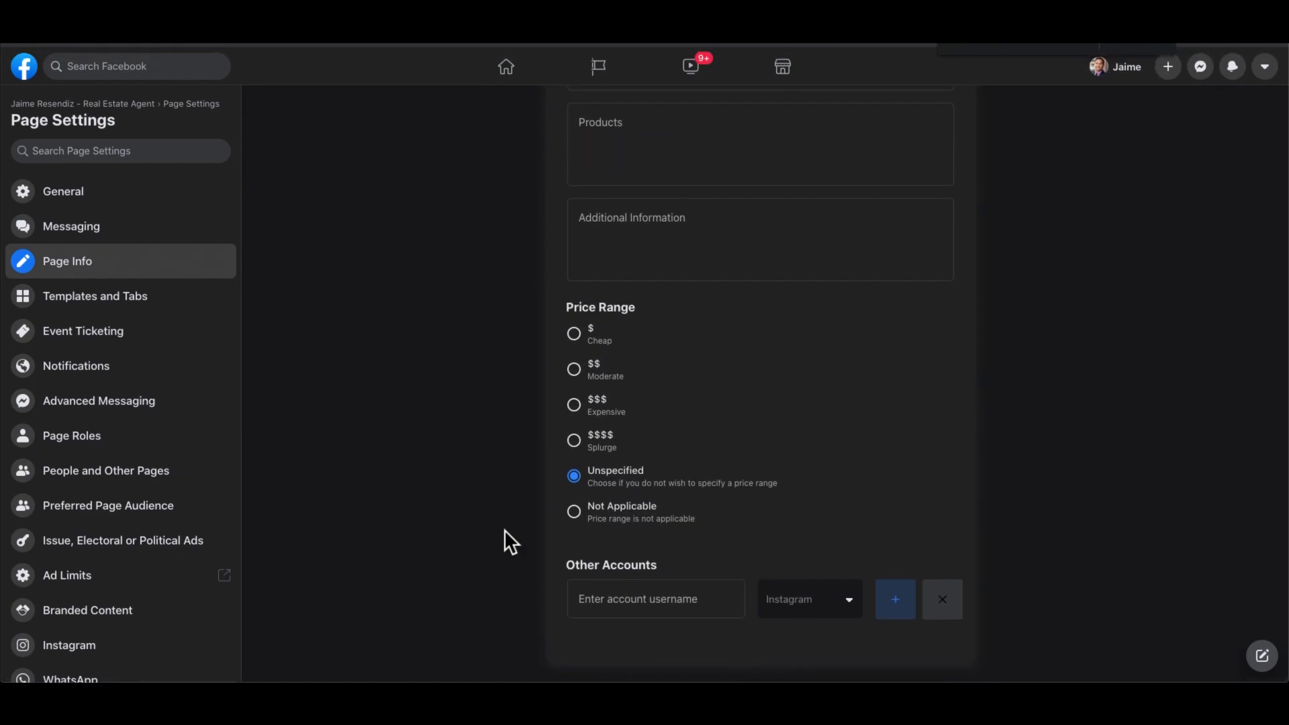
scroll(505, 530, up, 20)
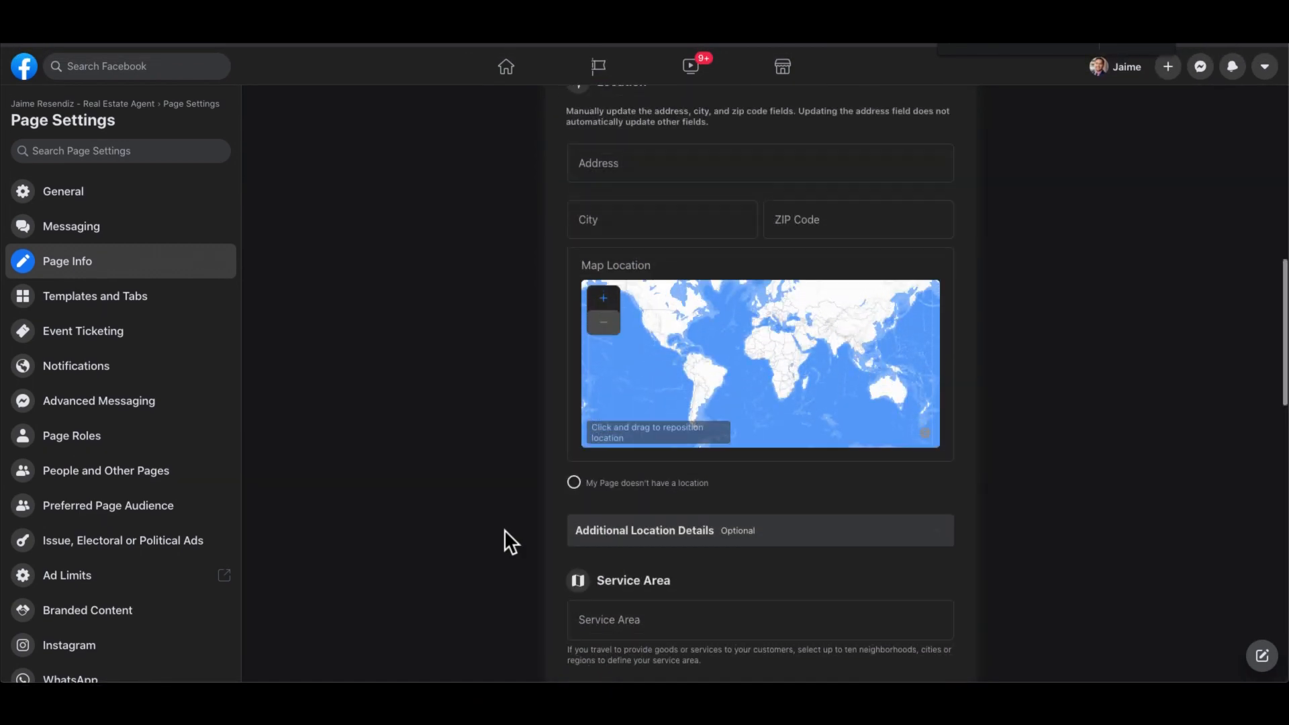
scroll(505, 529, up, 10)
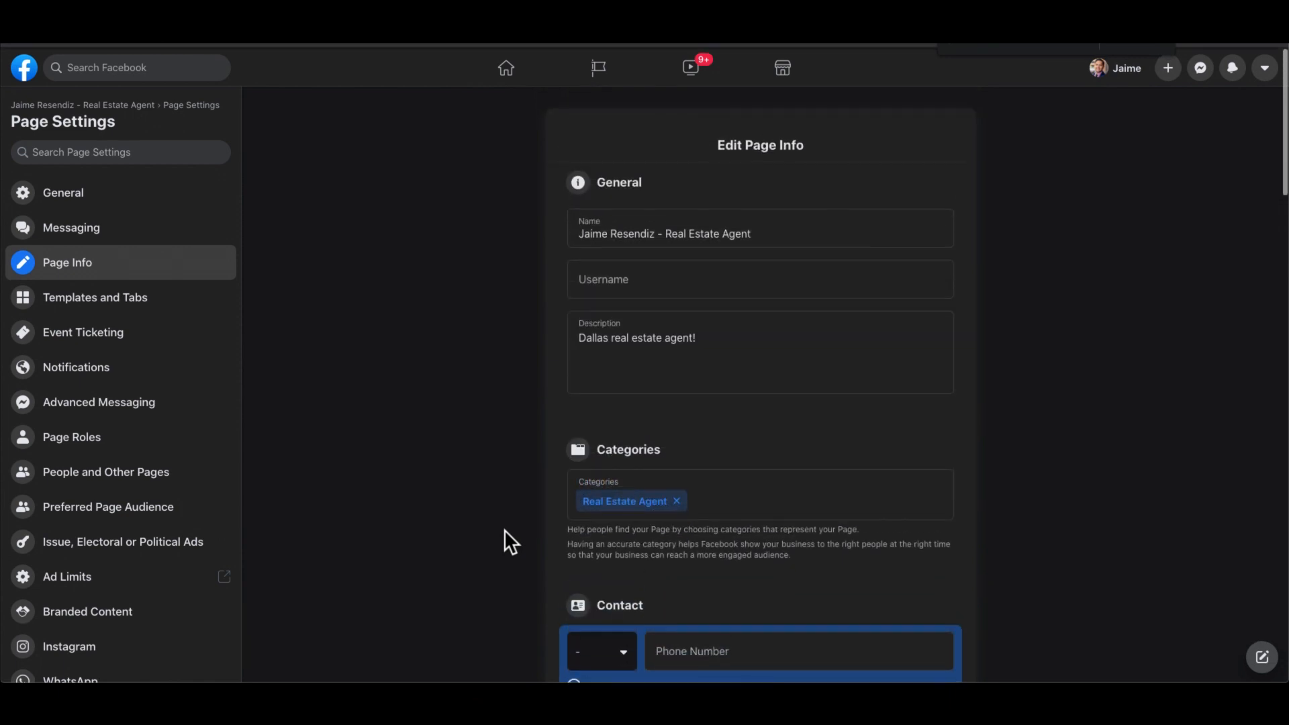
click(100, 309)
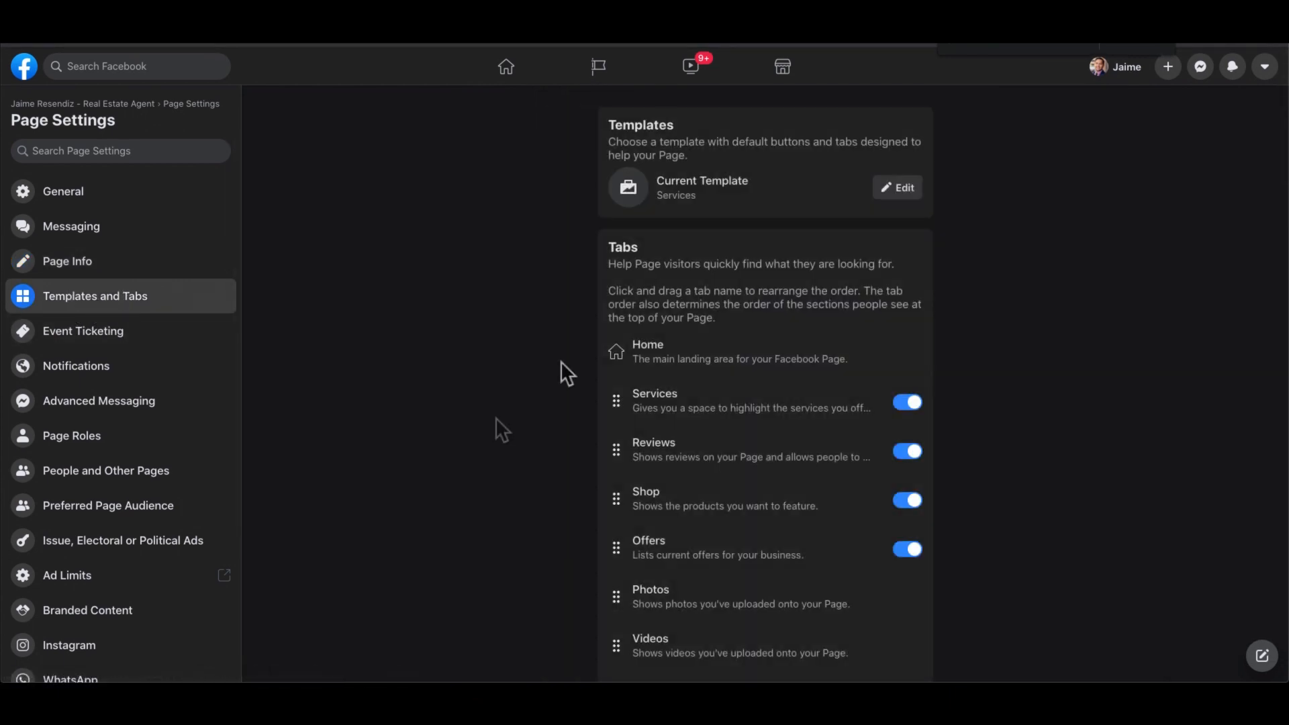
- Browse the list of Page templates and preview the Business template
click(899, 189)
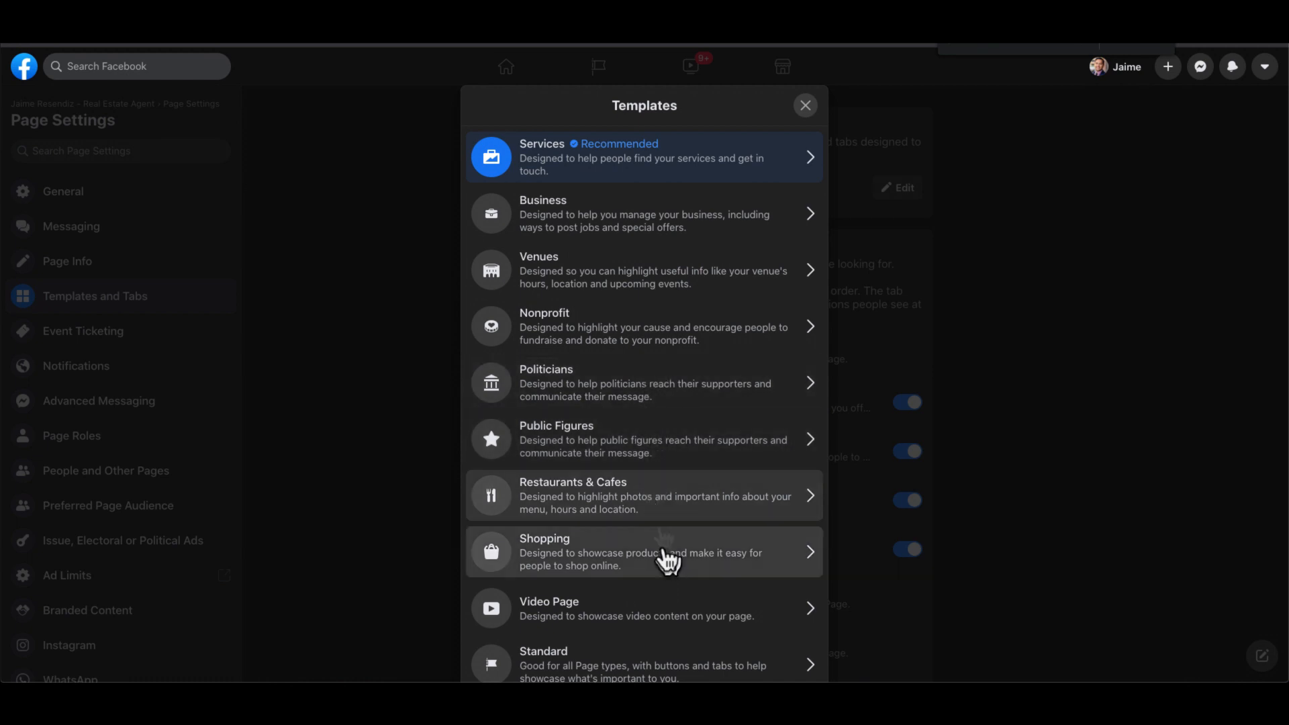
scroll(668, 560, down, 1)
scroll(668, 561, up, 1)
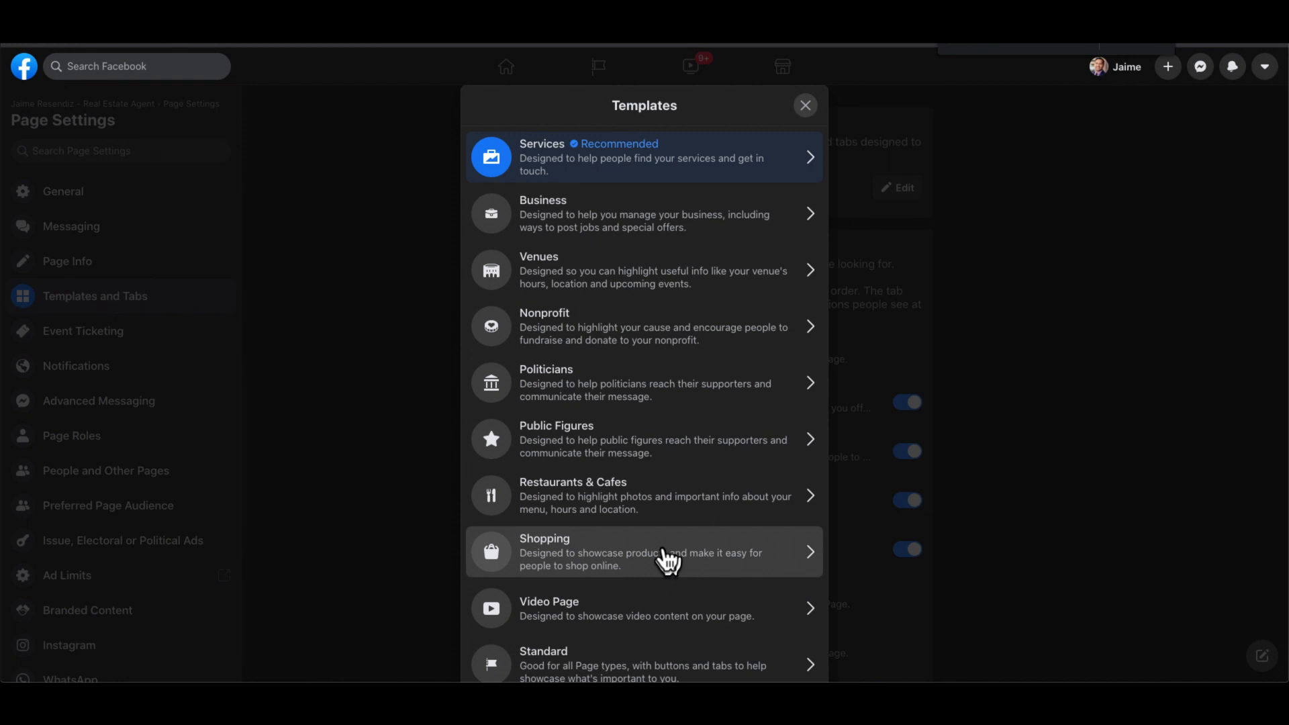
click(808, 215)
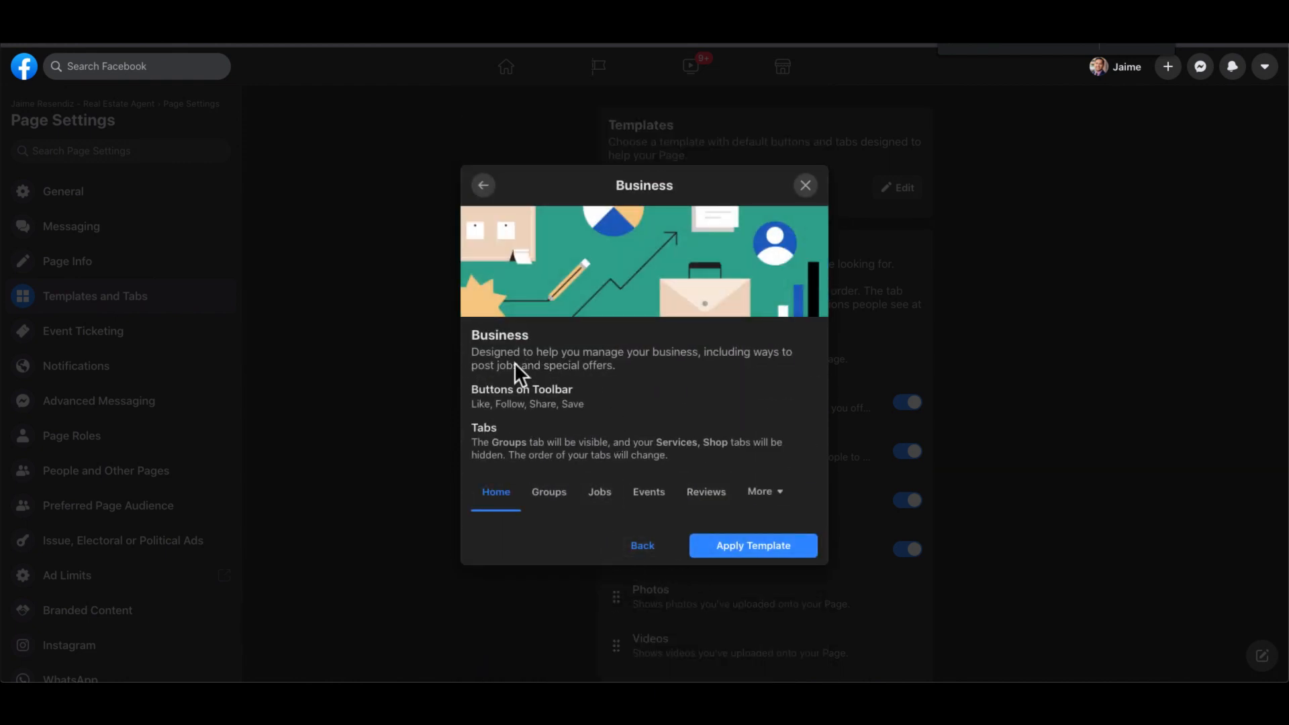
double_click(527, 365)
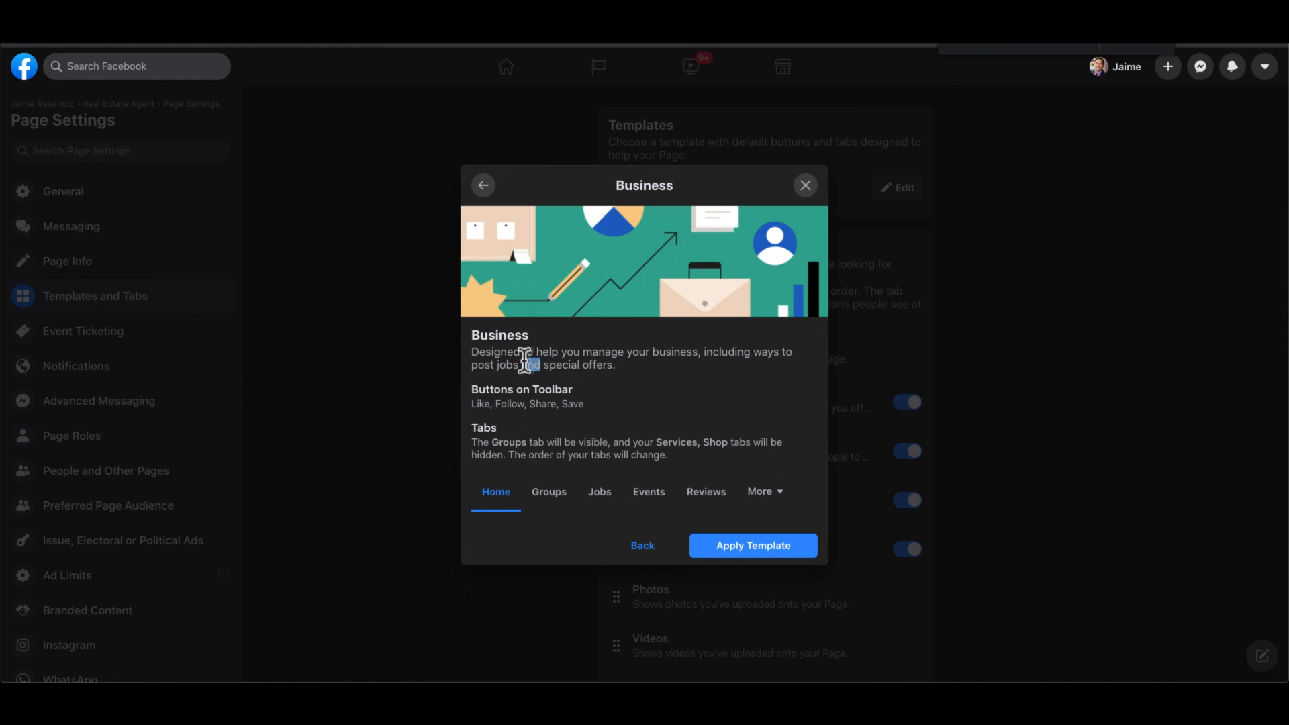
click(632, 547)
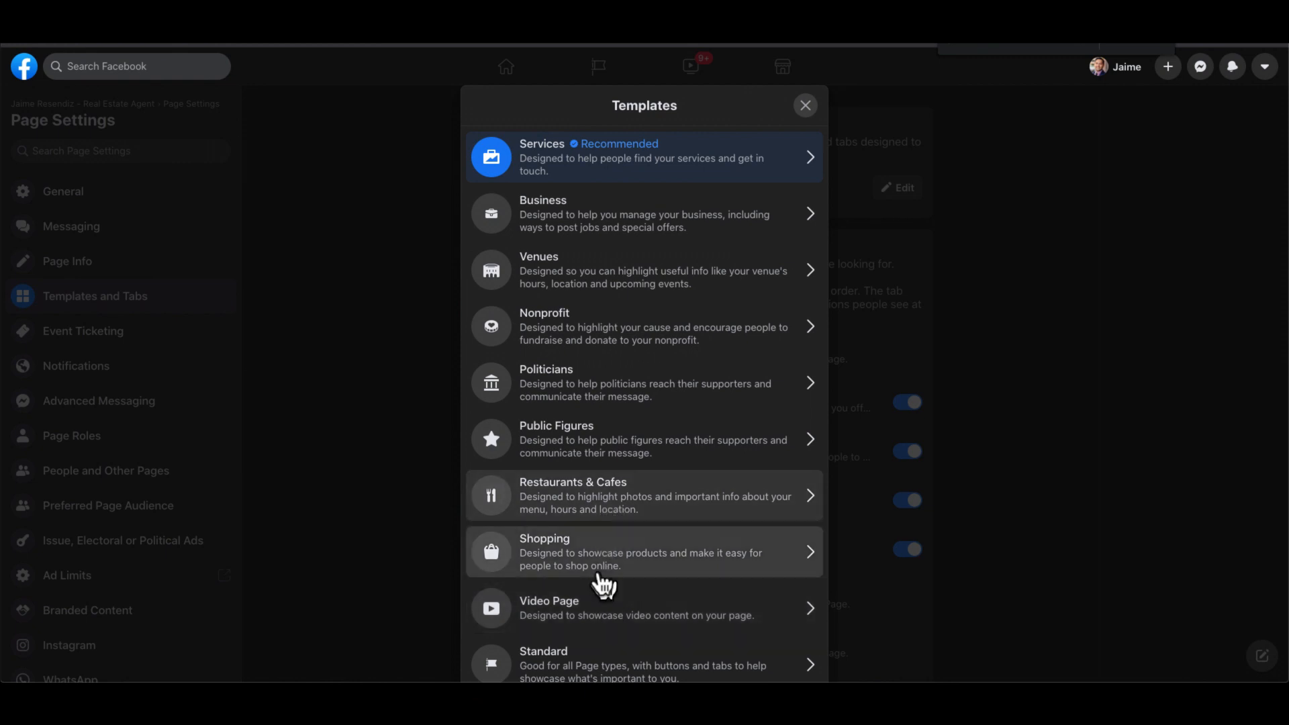
scroll(604, 432, down, 1)
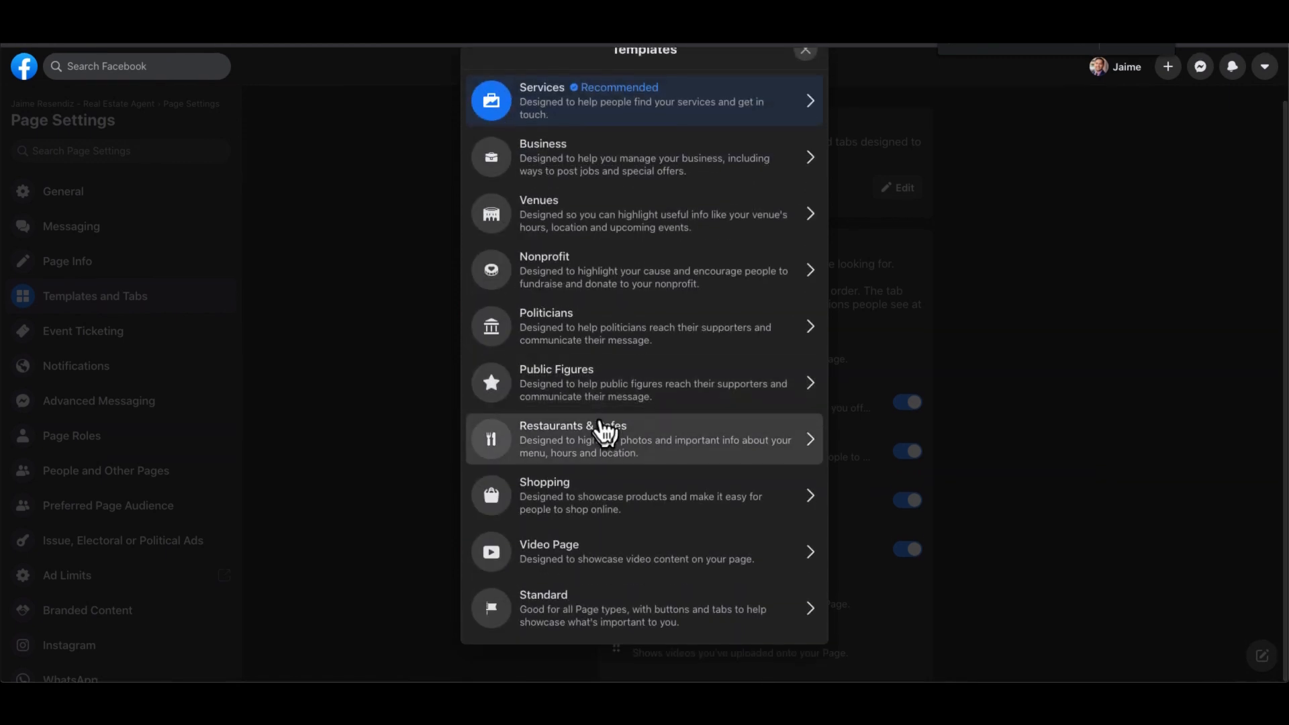
scroll(604, 431, up, 1)
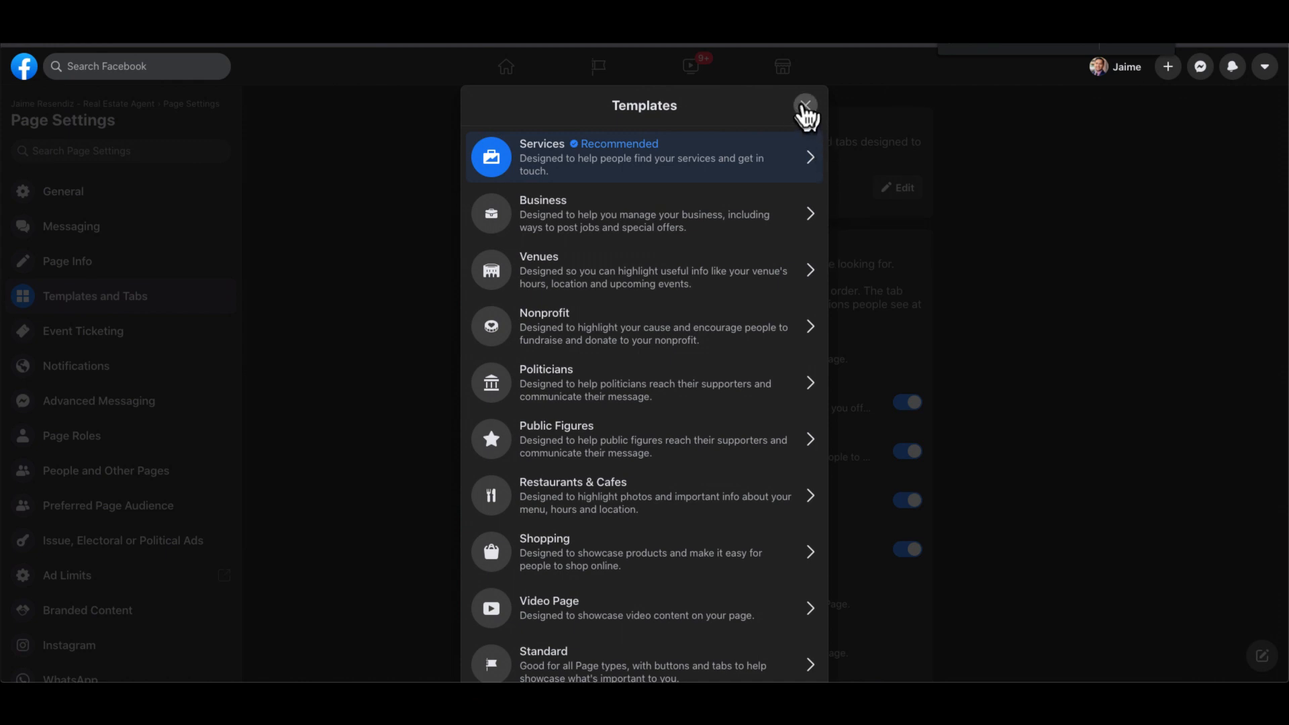
- Preview the Services template's Services and Reviews tabs, then close it, keeping Services current
click(816, 160)
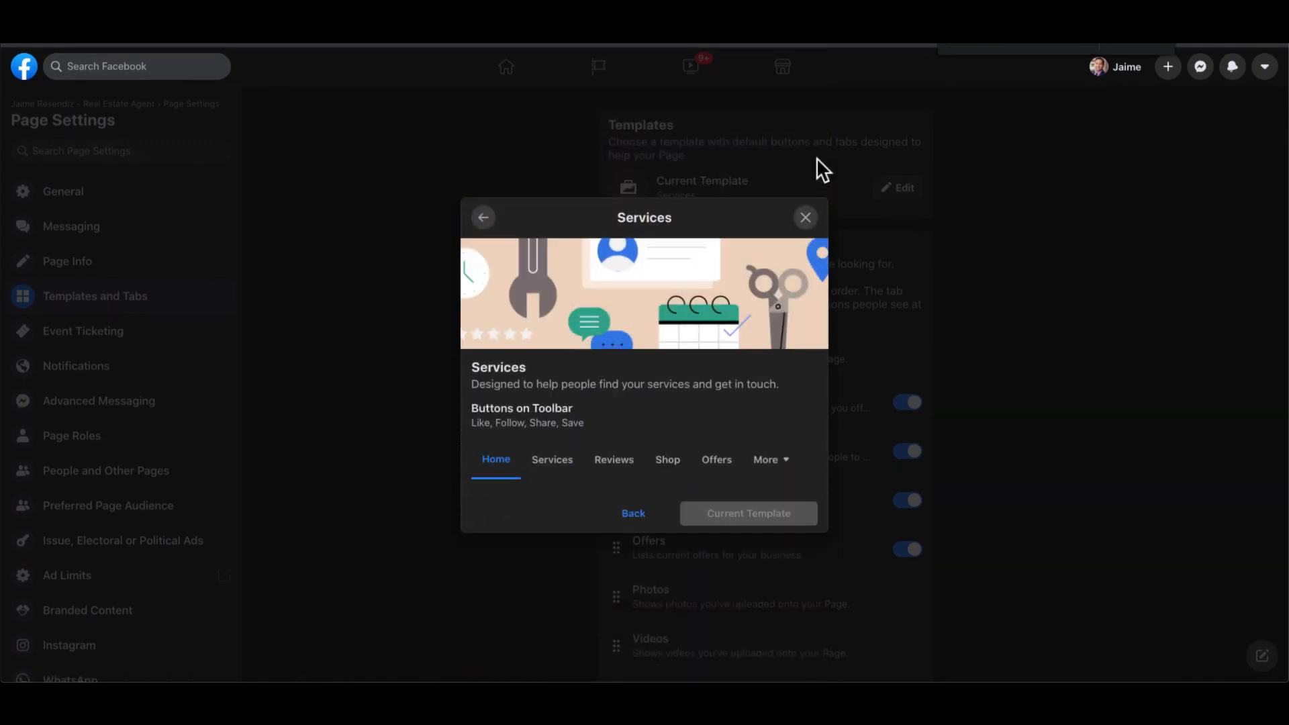
click(557, 461)
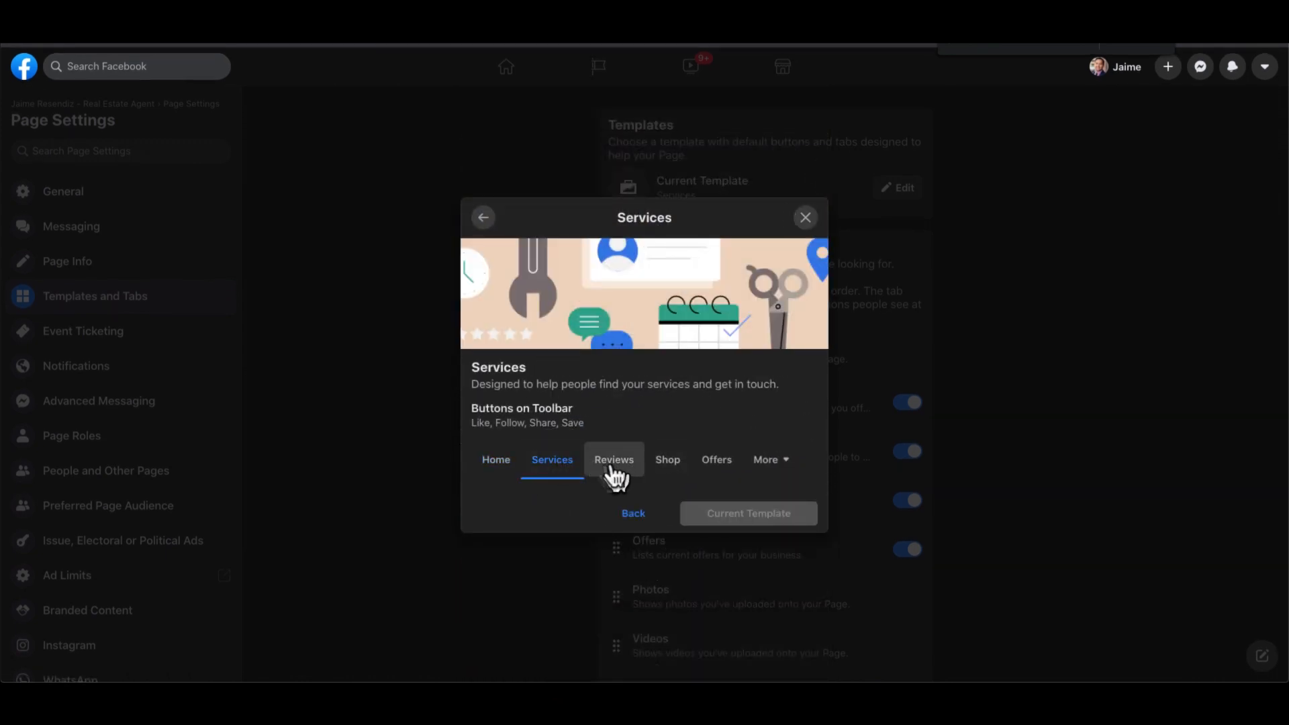
click(611, 467)
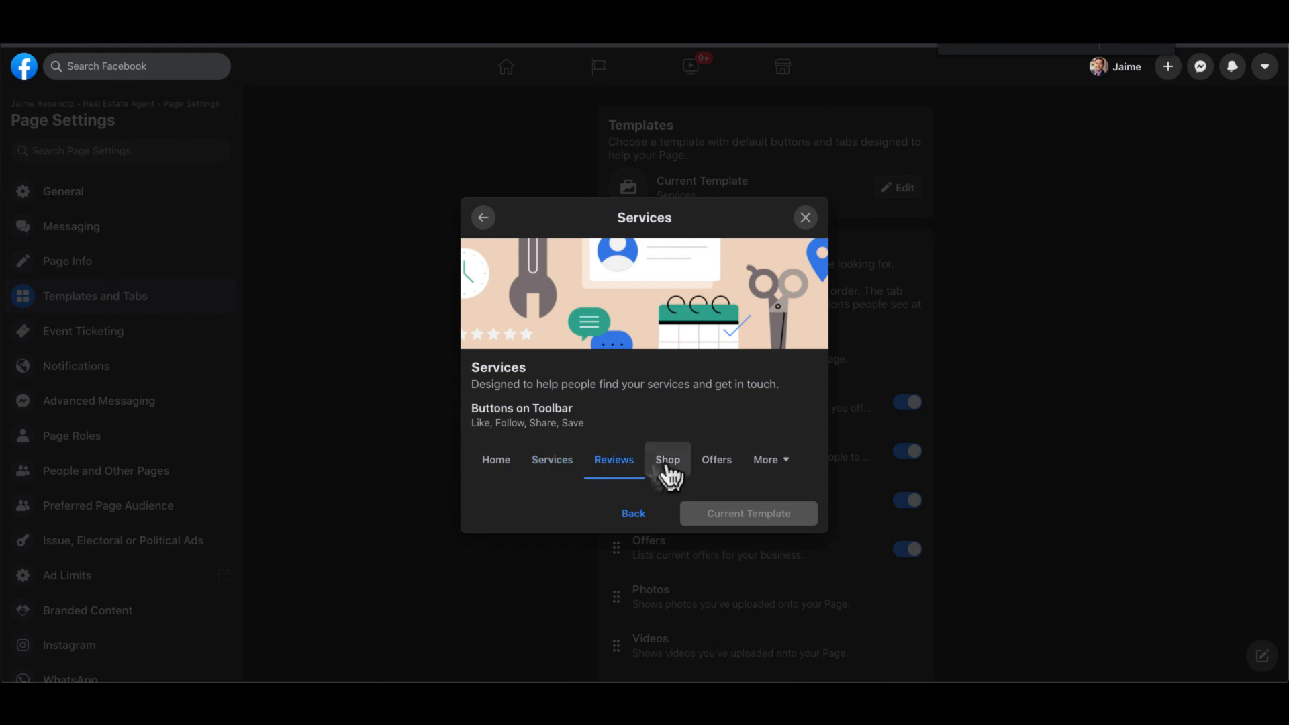
click(1008, 335)
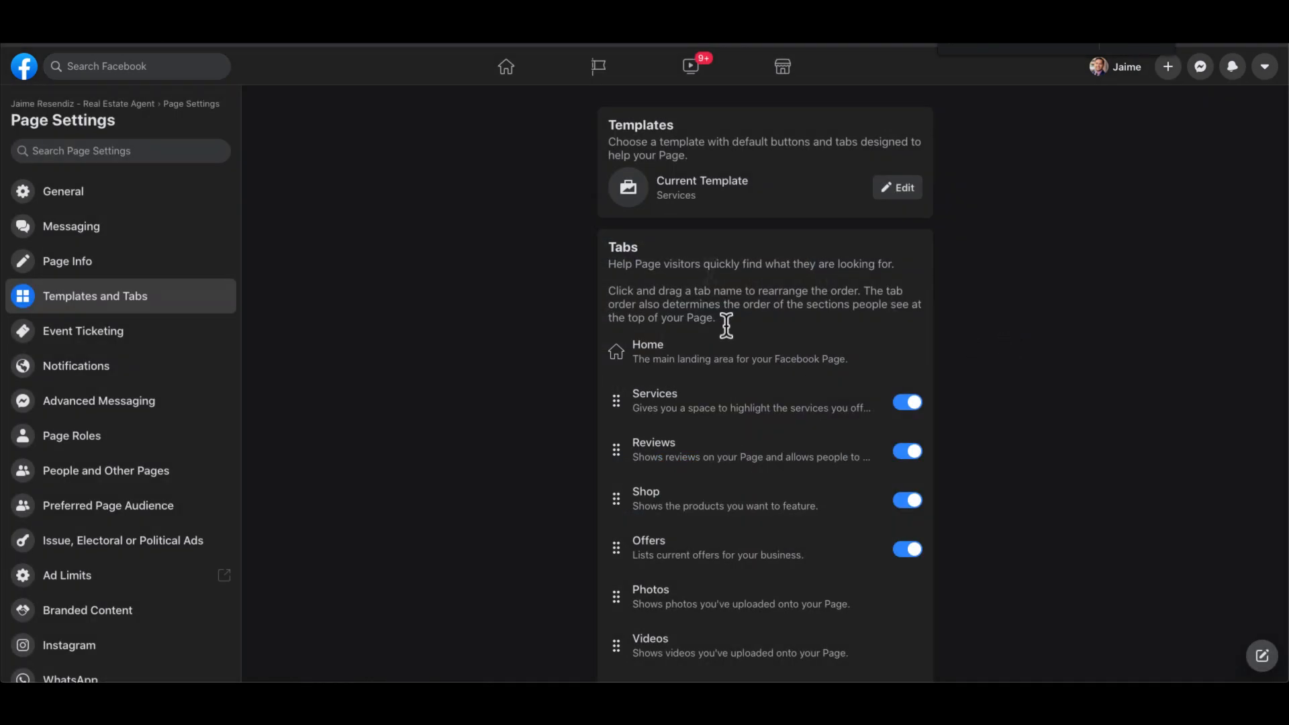
- Turn off the Offers, Events, Jobs and Shop tabs
scroll(784, 486, down, 1)
click(903, 512)
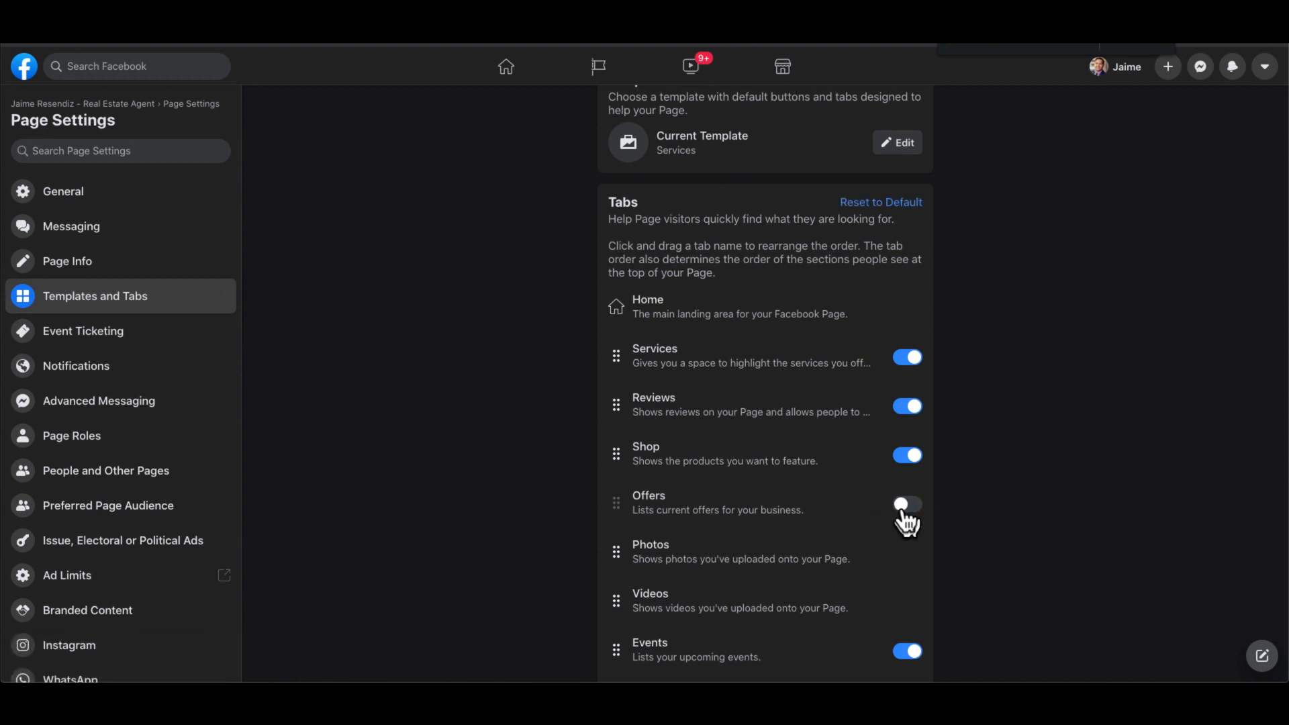
scroll(1009, 568, down, 1)
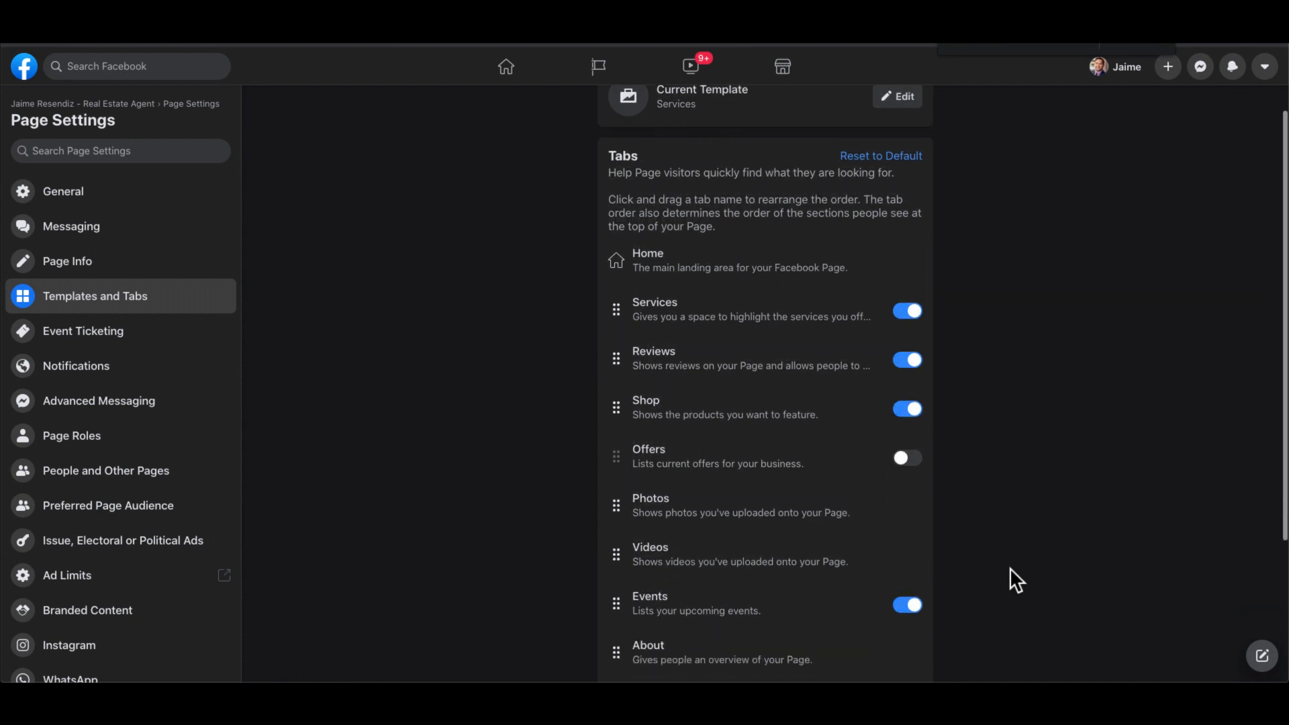
click(904, 612)
scroll(900, 611, down, 3)
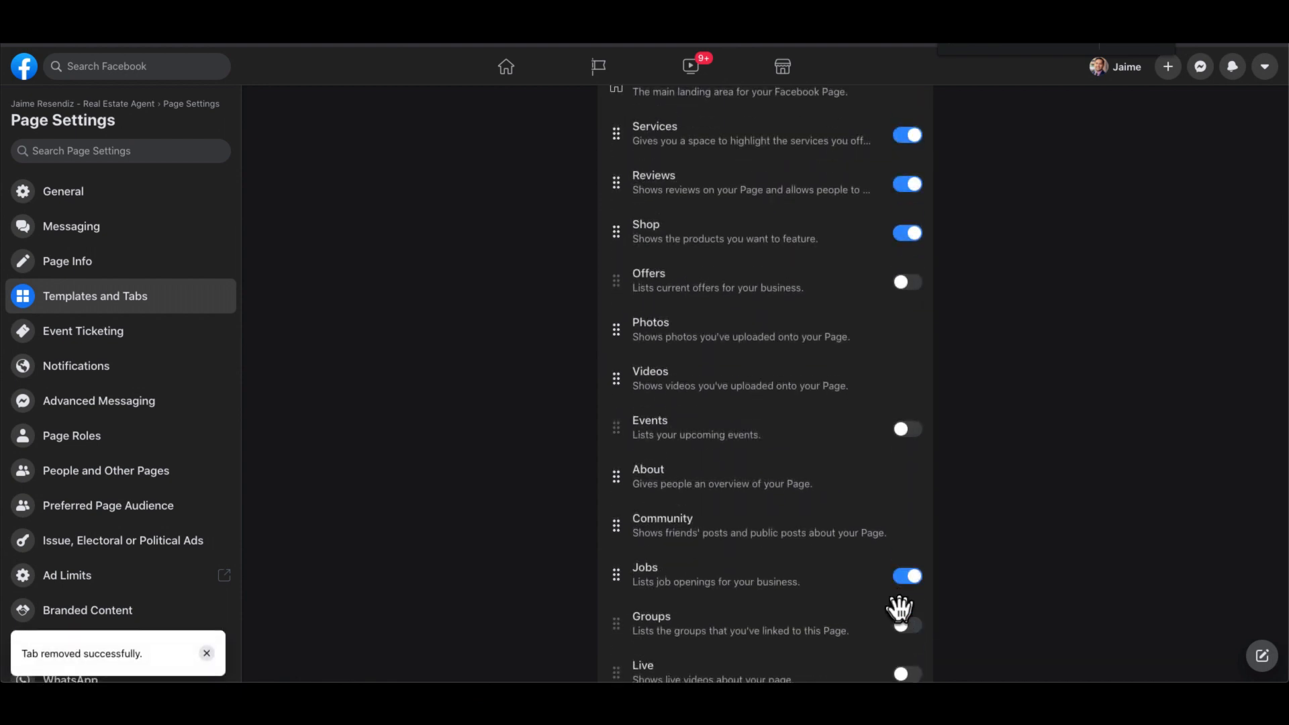
click(906, 578)
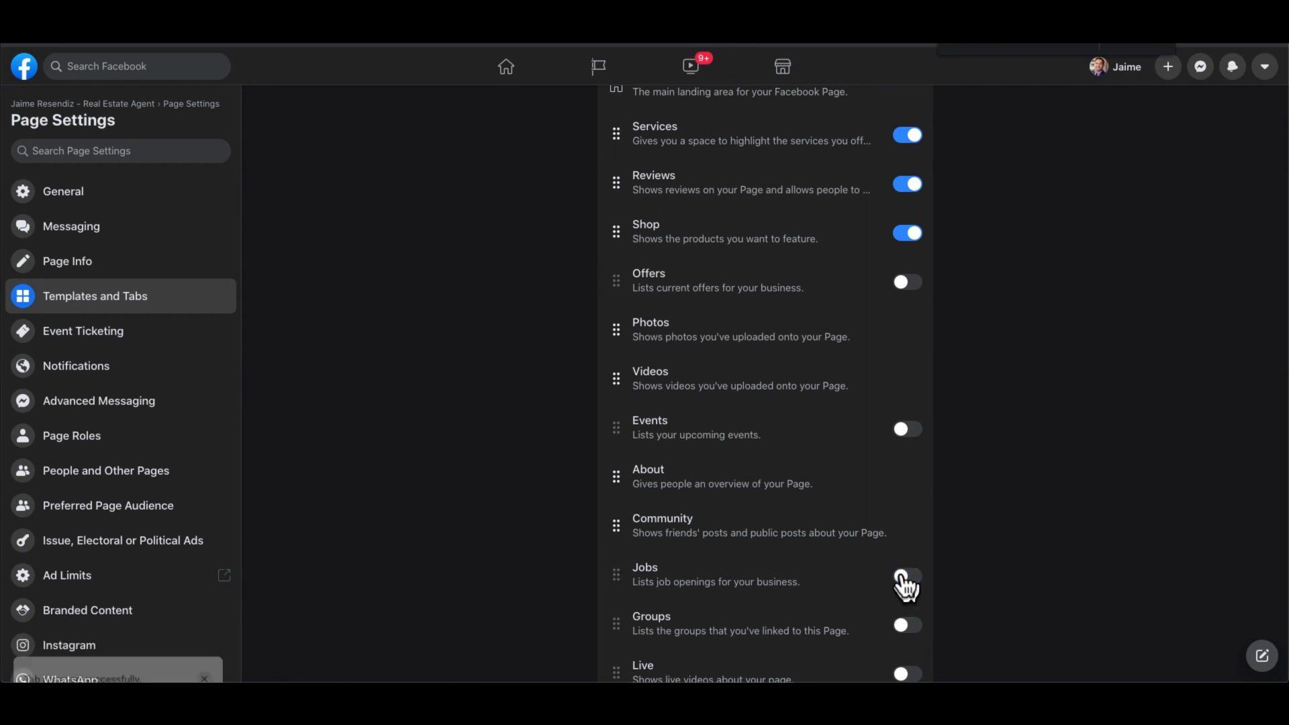
scroll(903, 584, up, 3)
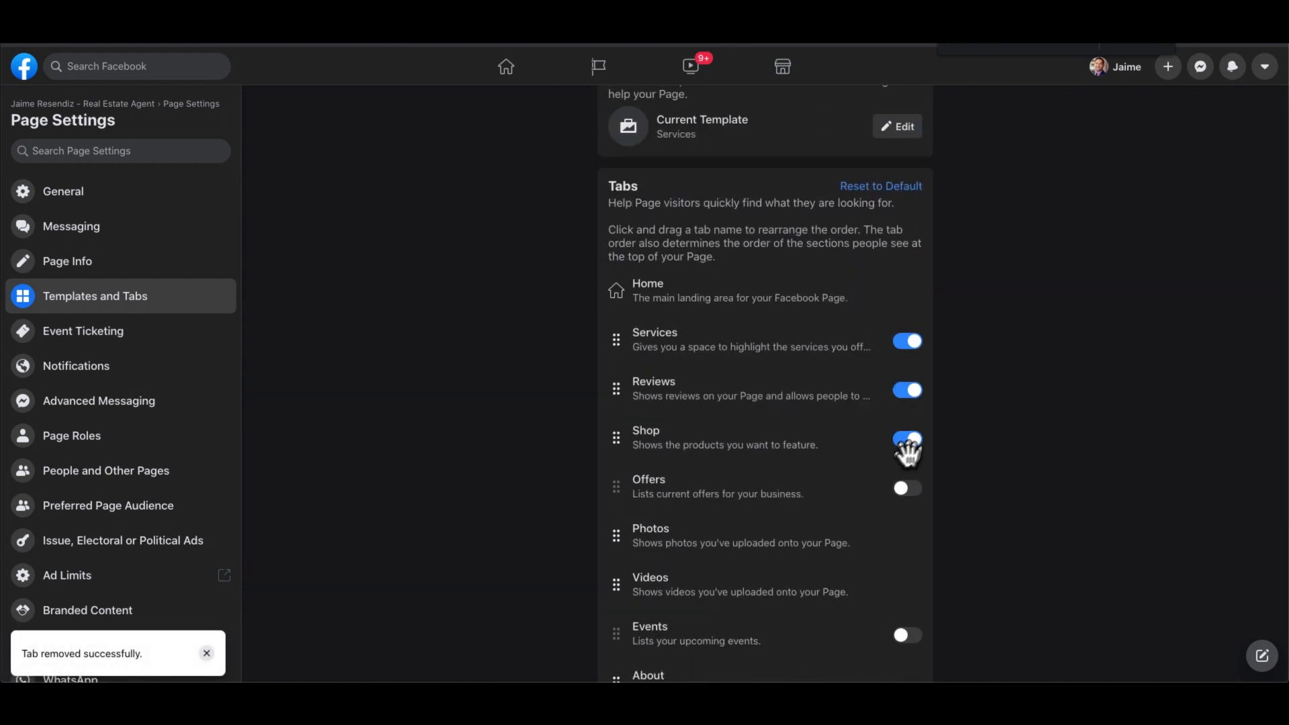
click(904, 443)
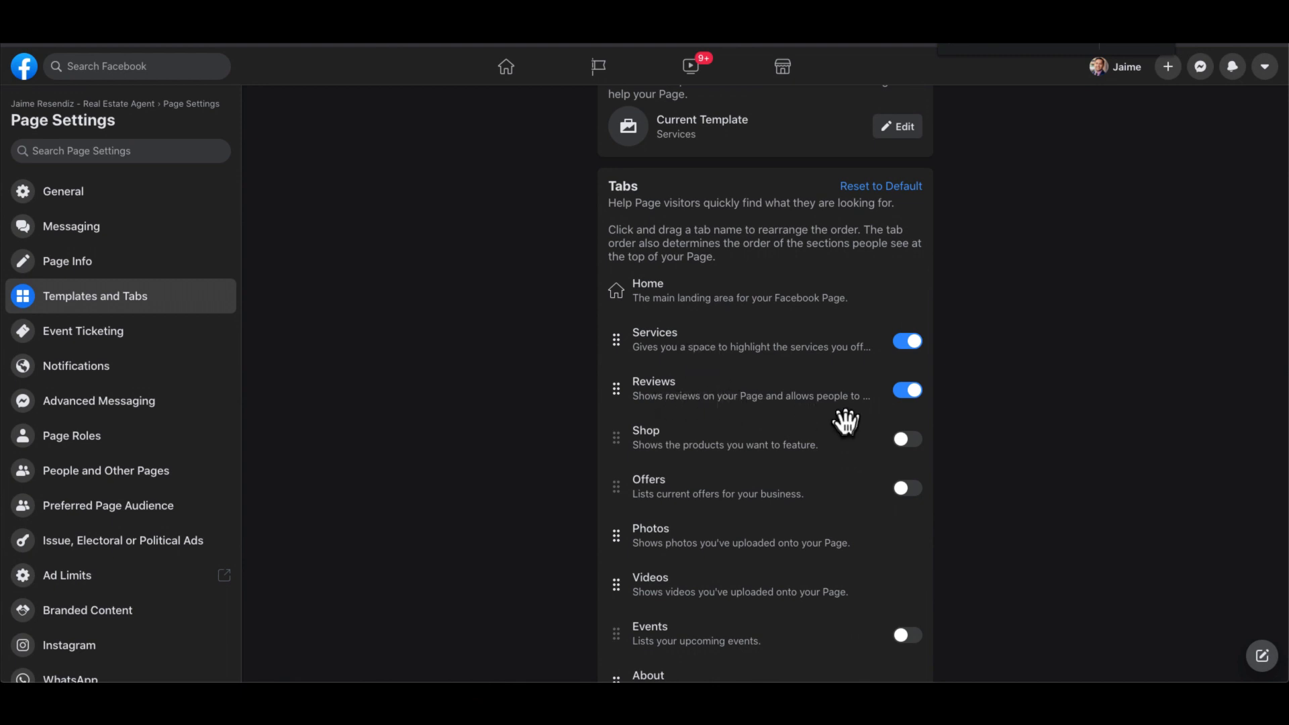
- Reset the Page tabs to the template's default set
scroll(846, 422, down, 3)
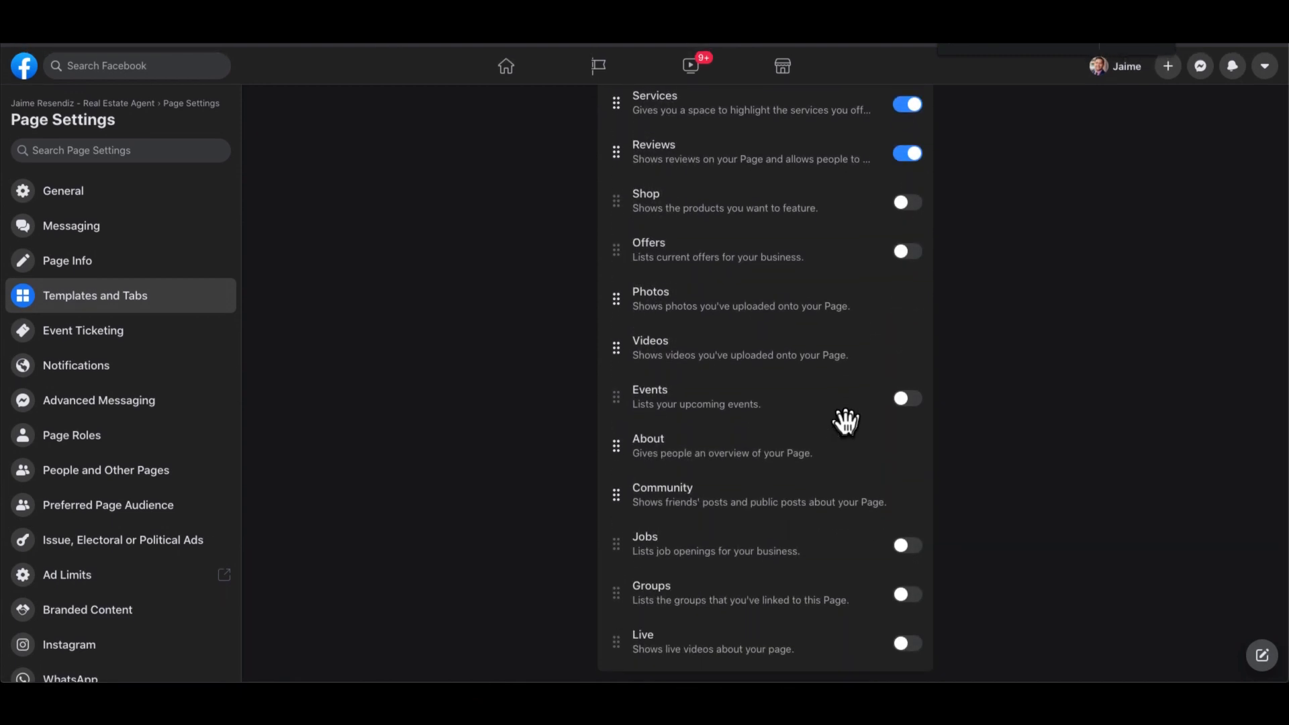
scroll(845, 421, up, 2)
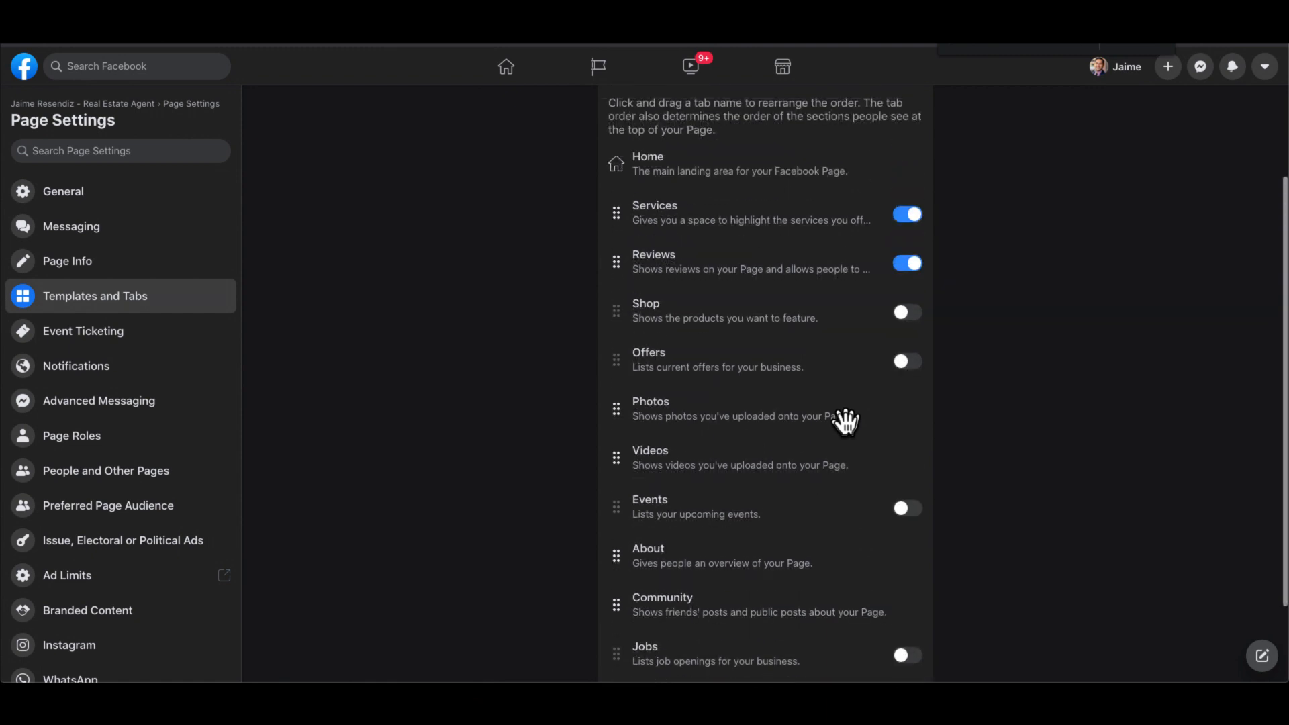
scroll(845, 421, up, 3)
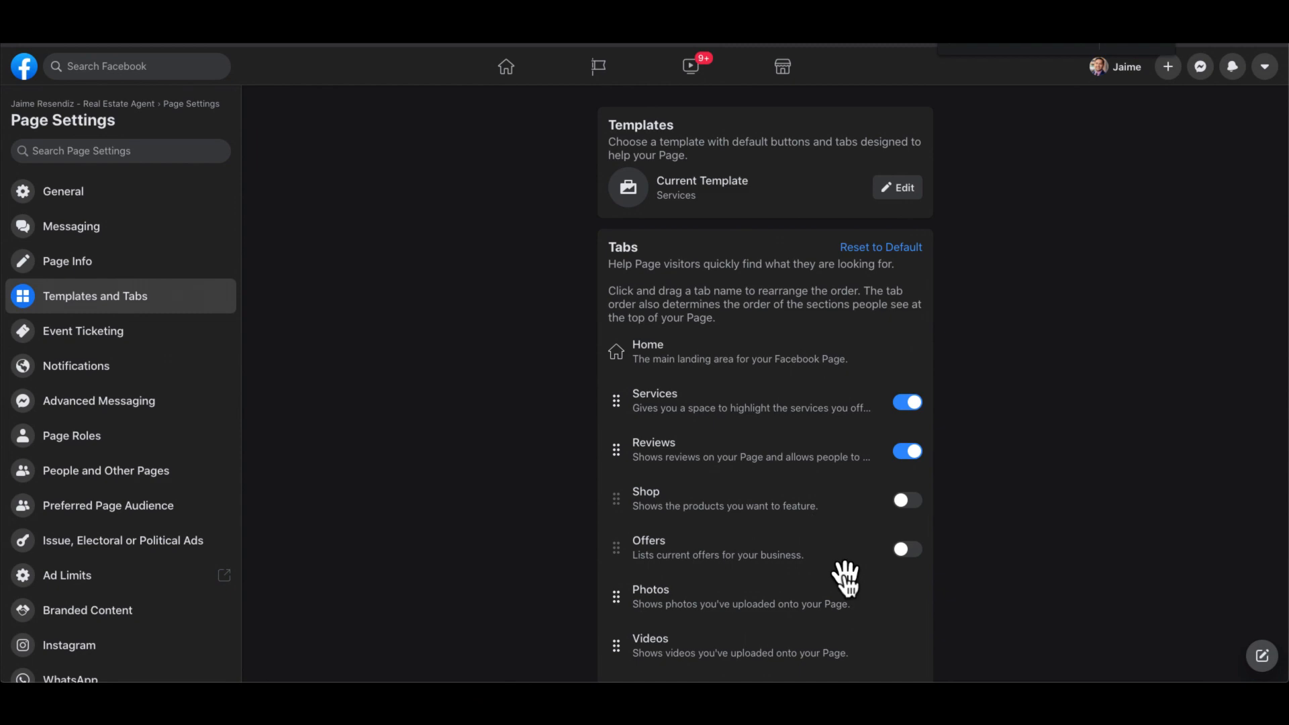
scroll(845, 574, down, 4)
scroll(845, 574, up, 5)
click(883, 250)
- Turn off Events, Offers and Shop again, leaving only Services and Reviews enabled
scroll(909, 554, down, 5)
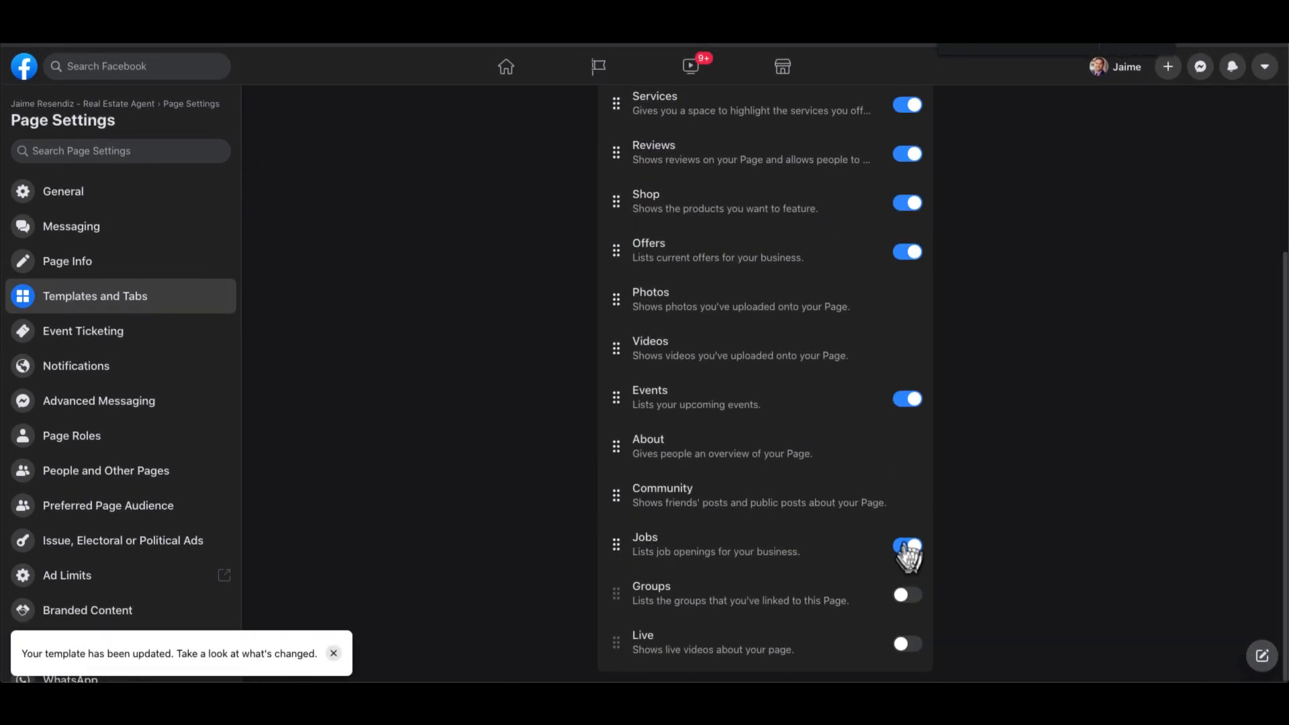
click(907, 399)
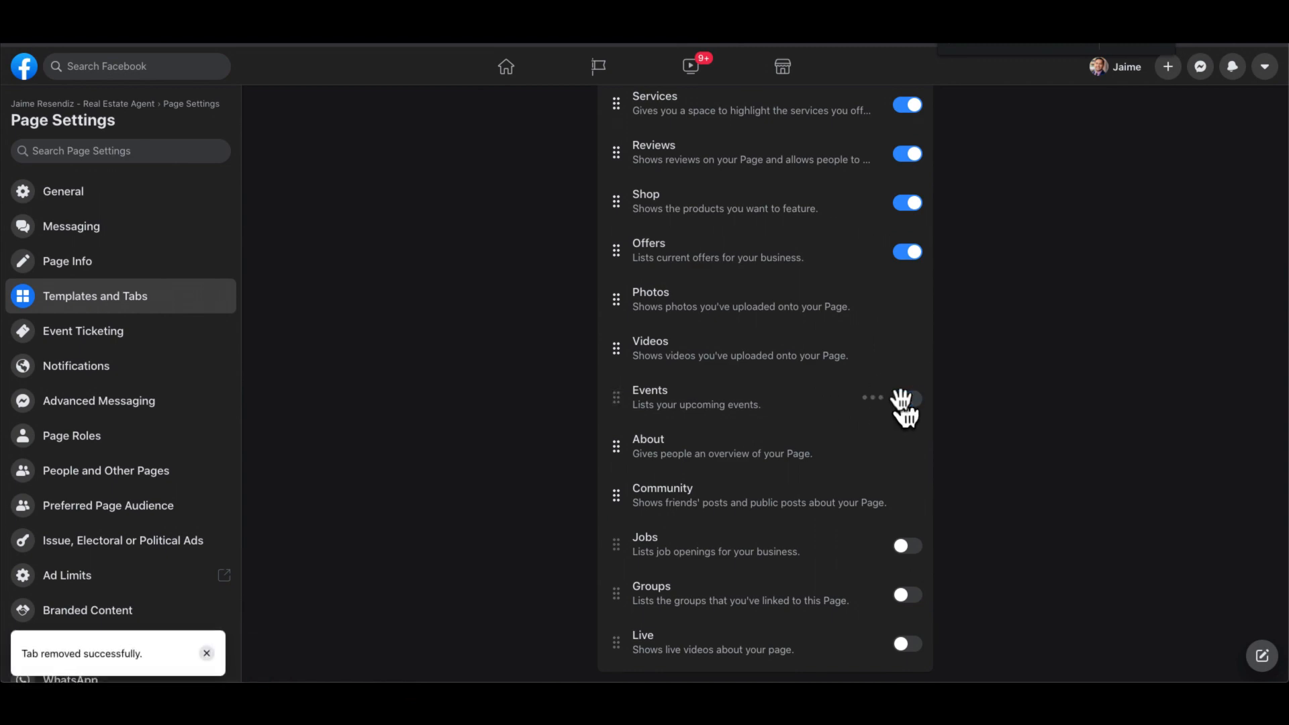
scroll(900, 406, up, 3)
click(907, 401)
click(906, 353)
scroll(898, 504, down, 3)
scroll(897, 506, up, 5)
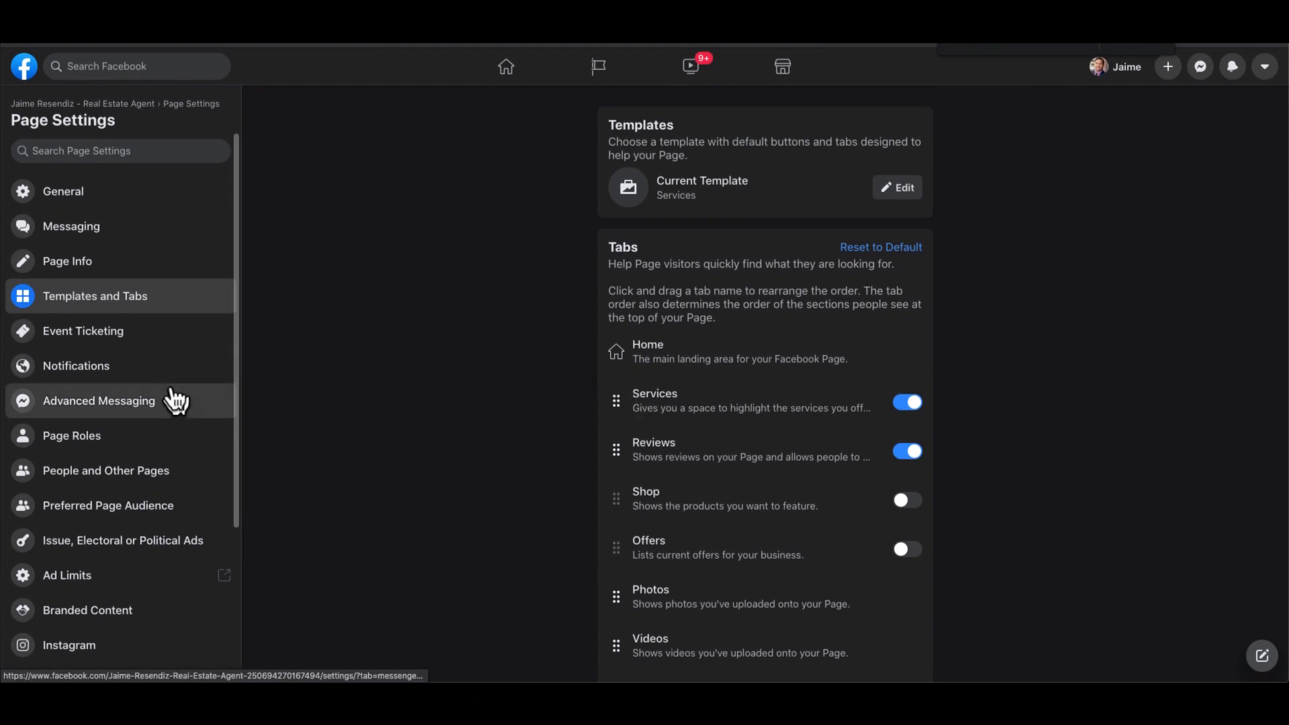
- Review Event Ticketing and Notifications settings, leaving everything allowed, then view Advanced Messaging
click(119, 344)
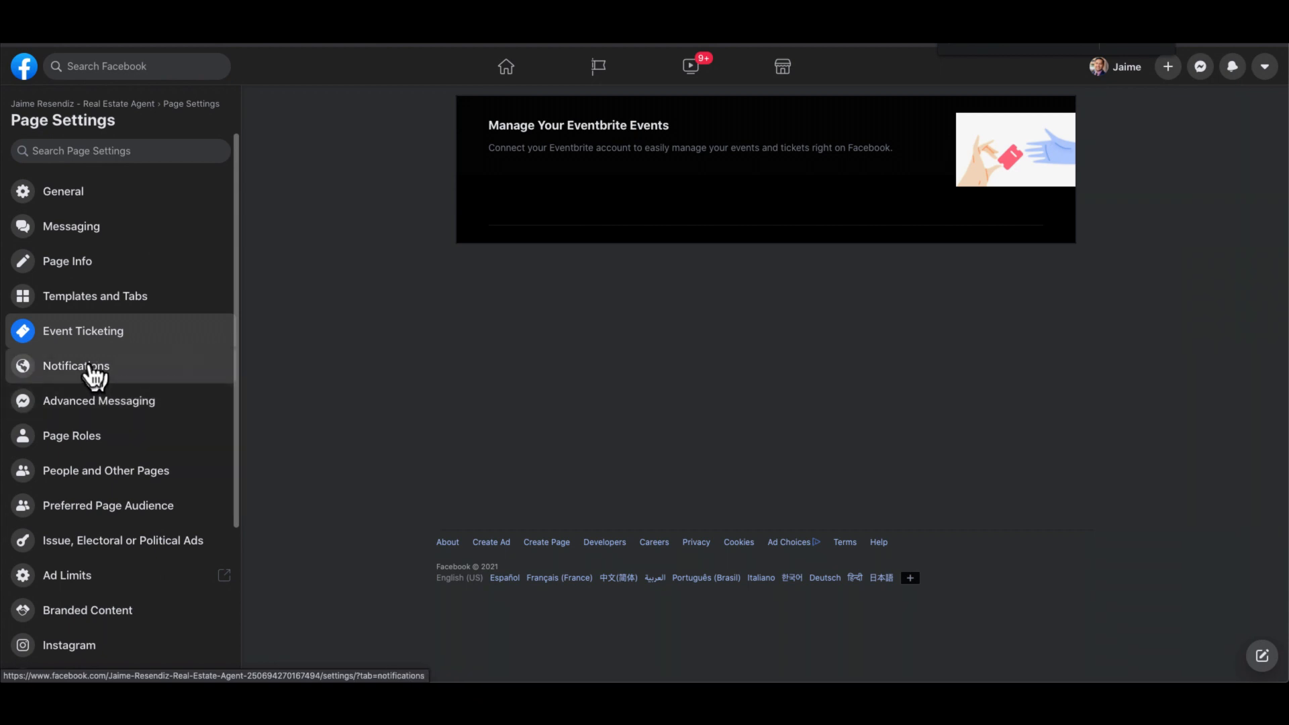
click(90, 368)
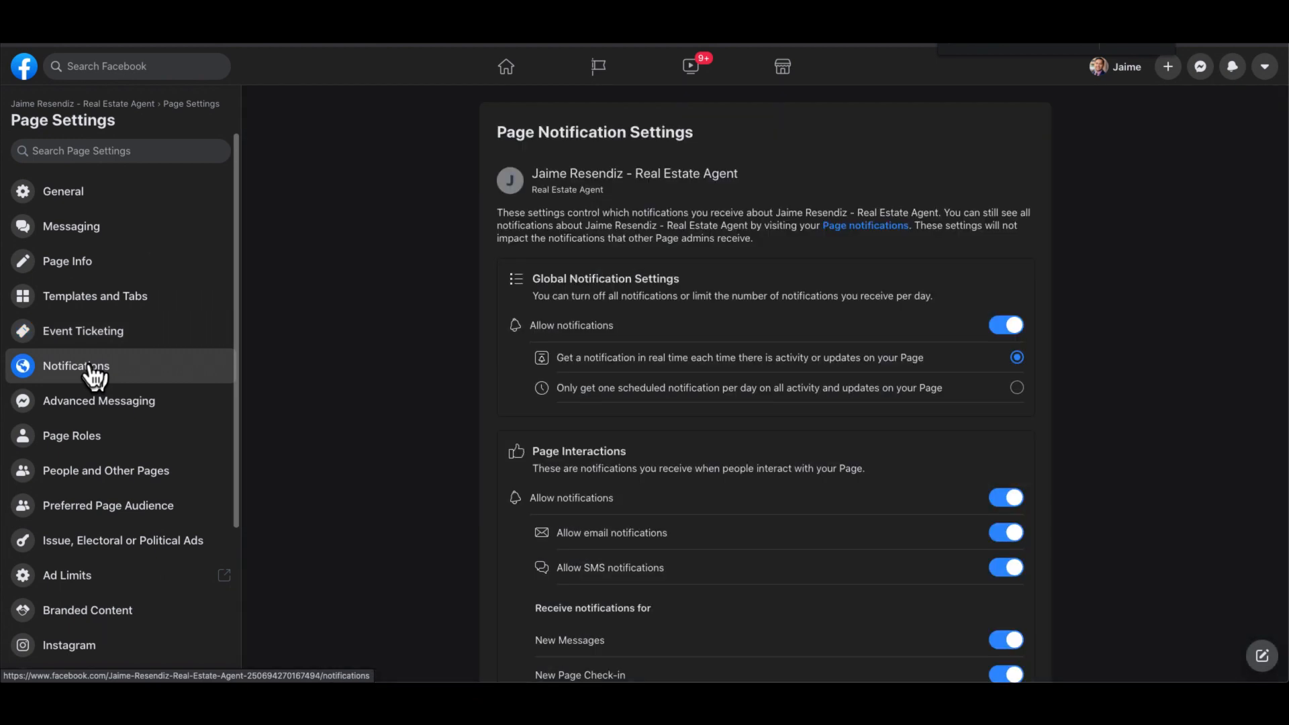
scroll(464, 647, down, 3)
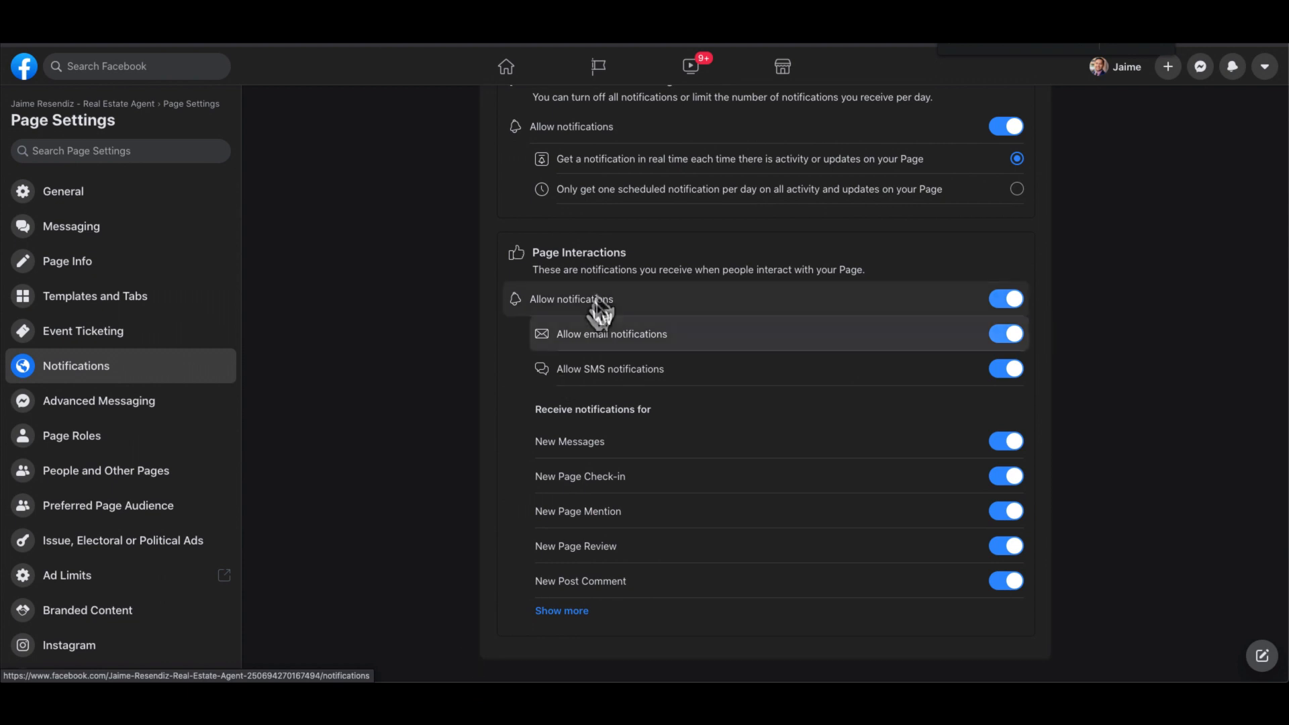
scroll(596, 306, up, 2)
scroll(689, 379, down, 2)
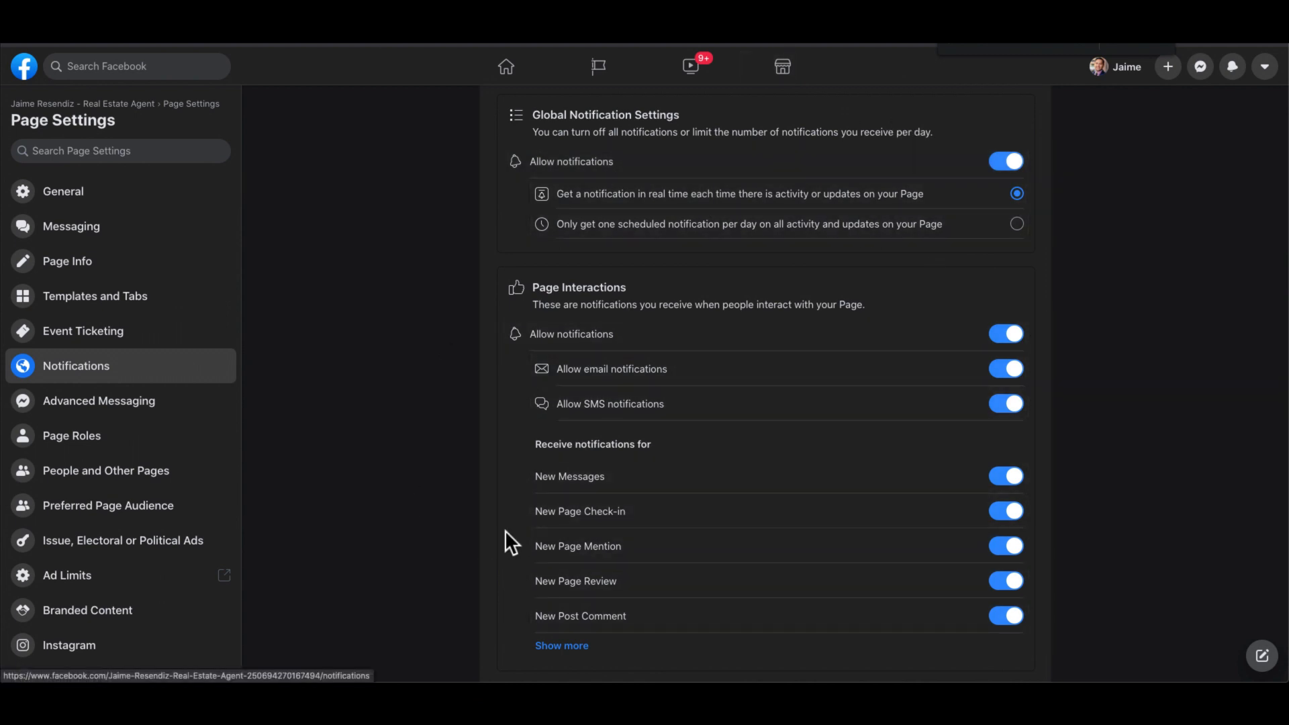
click(136, 405)
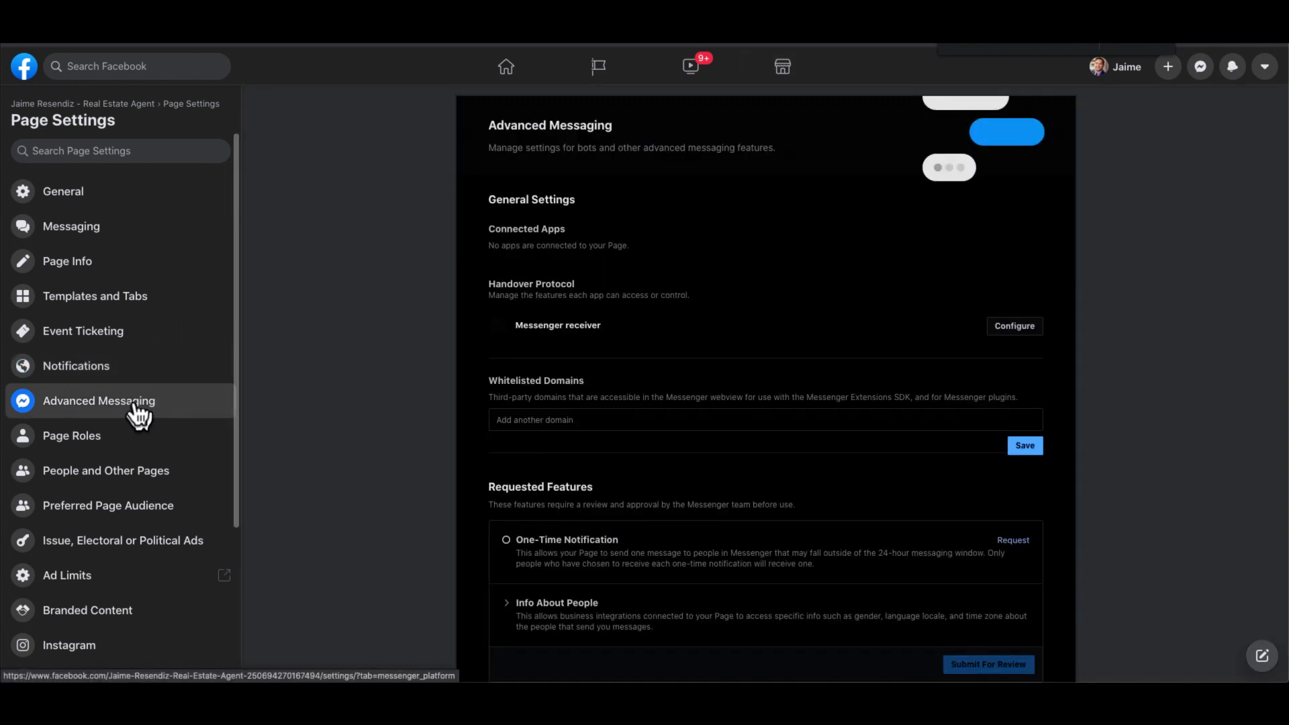
- Check Advanced Messaging, then view Page Roles with the sole Admin and the available role options
scroll(317, 455, down, 5)
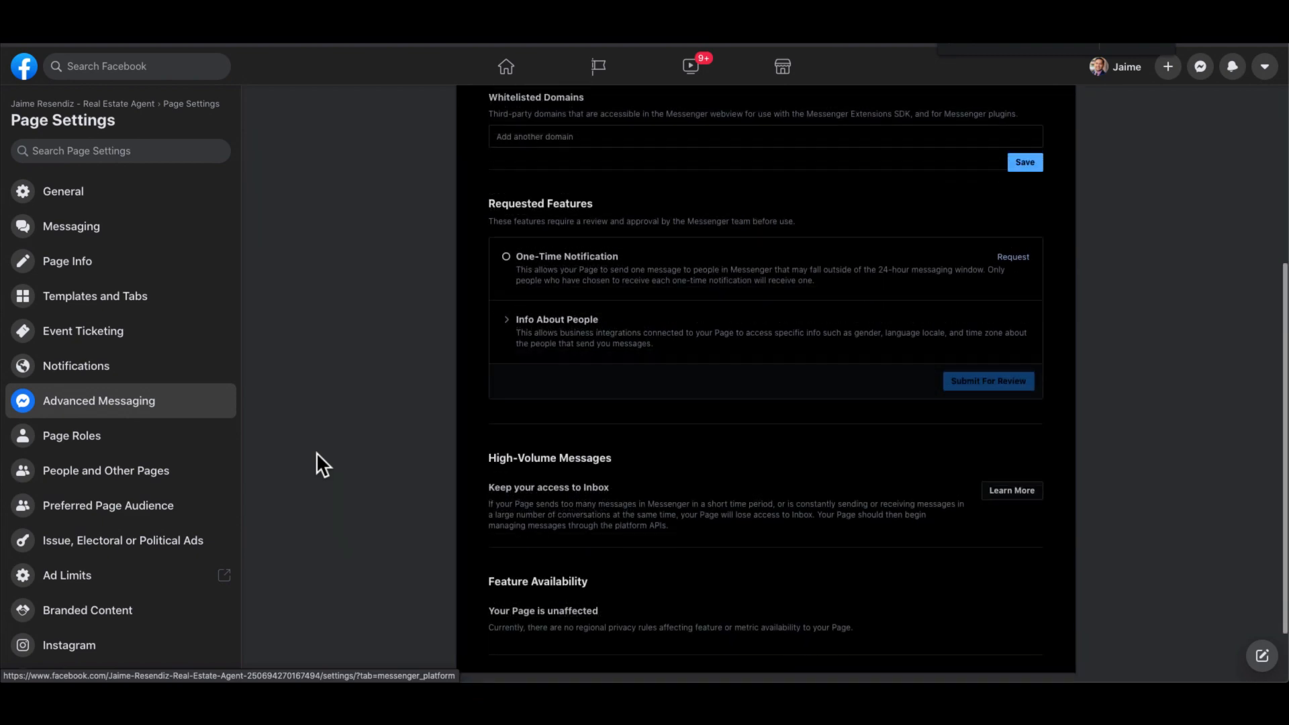
scroll(316, 453, up, 5)
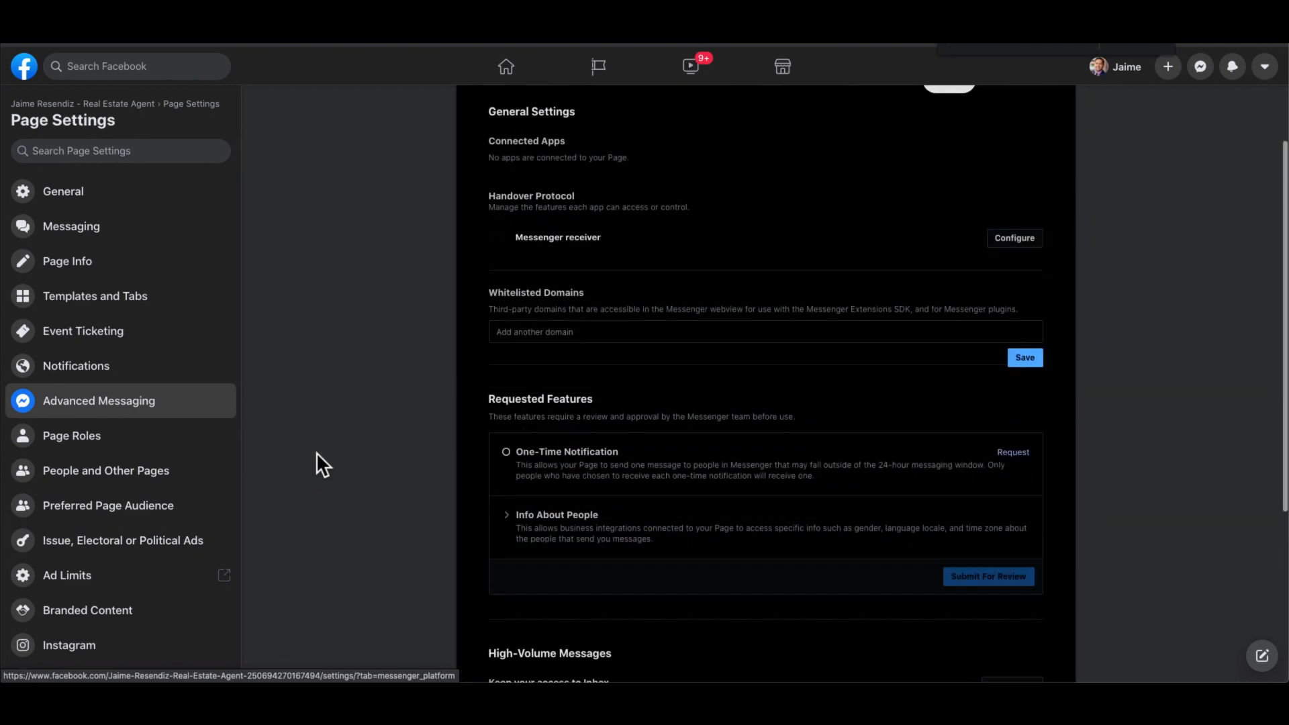
scroll(316, 452, up, 1)
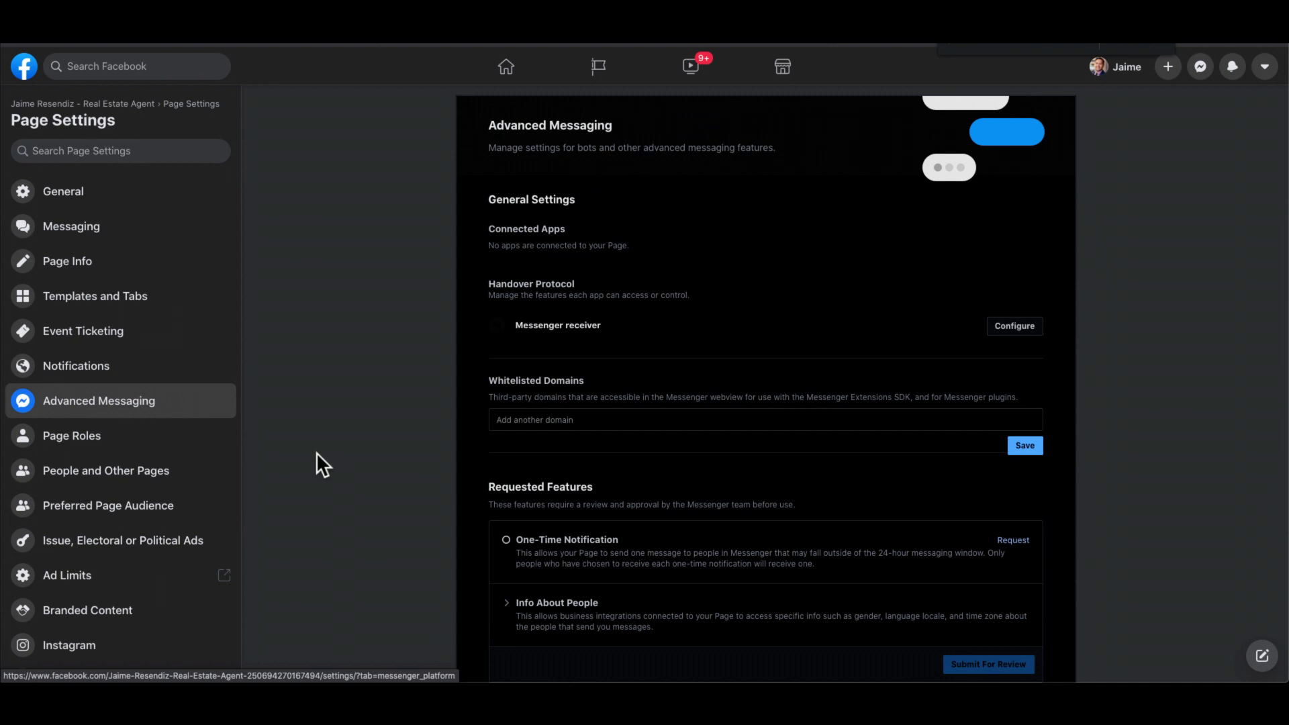
click(112, 455)
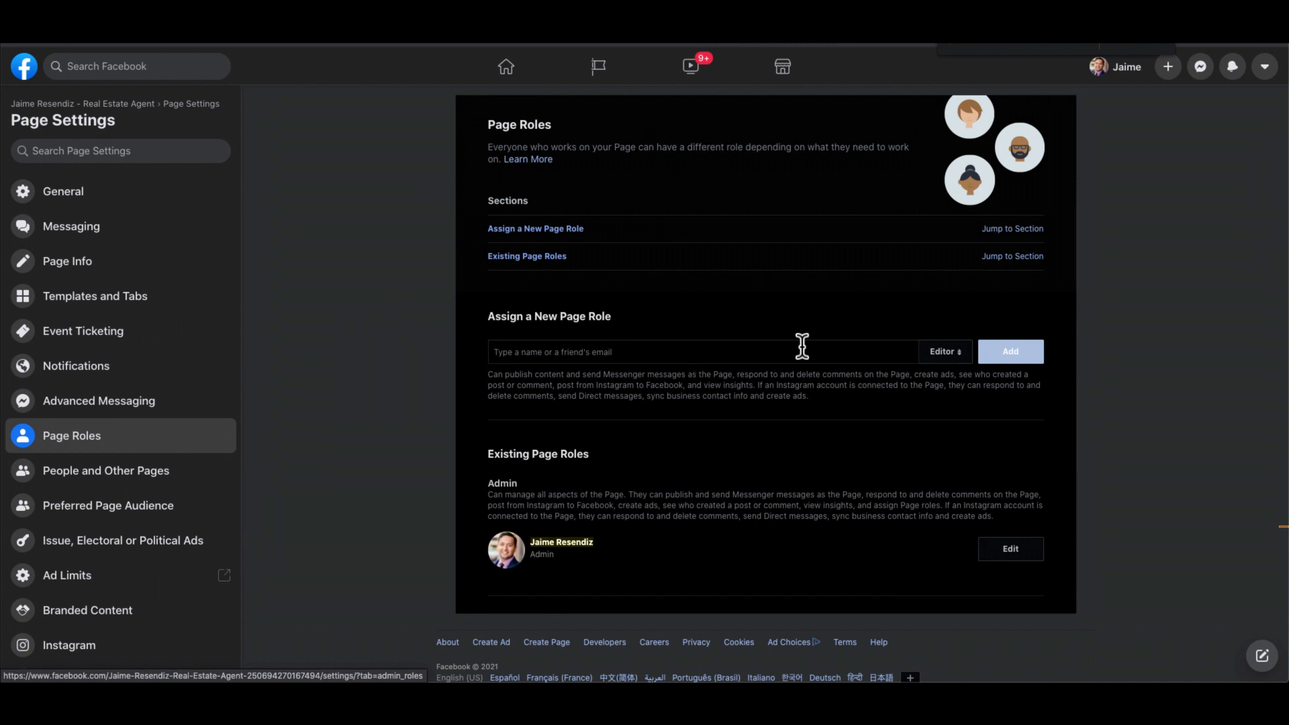
click(945, 351)
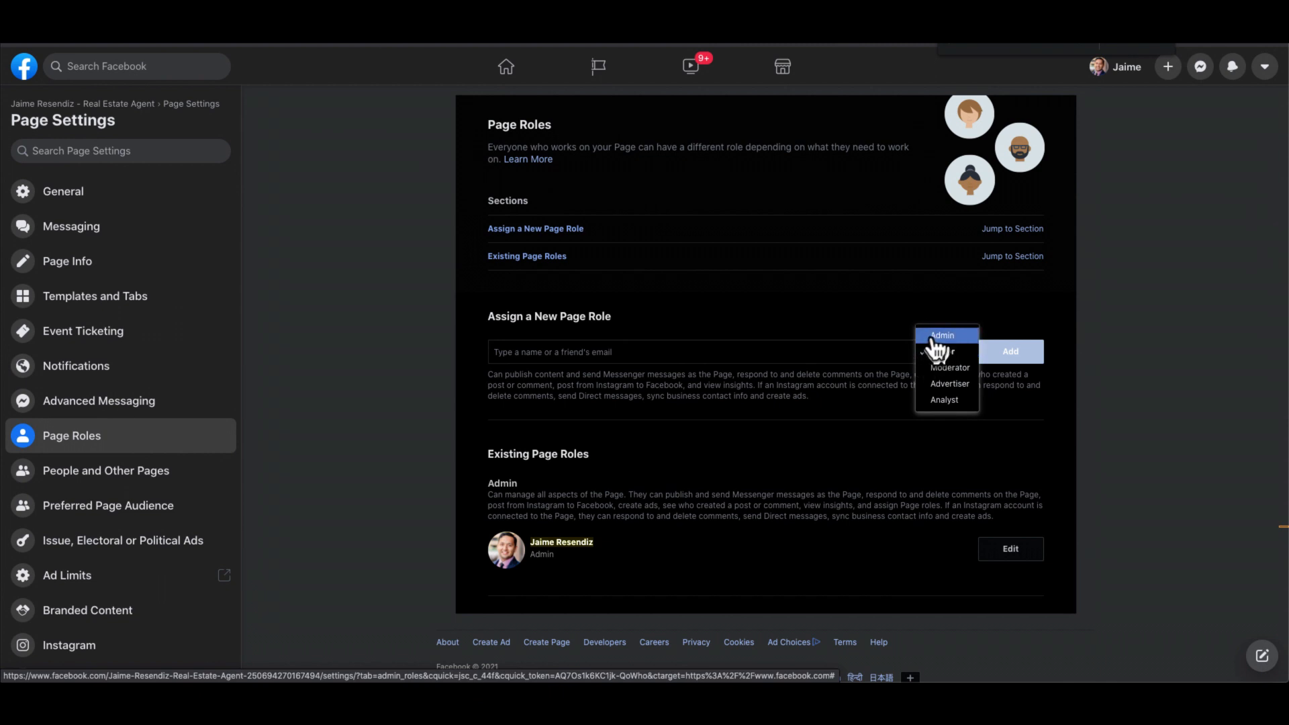
click(1111, 456)
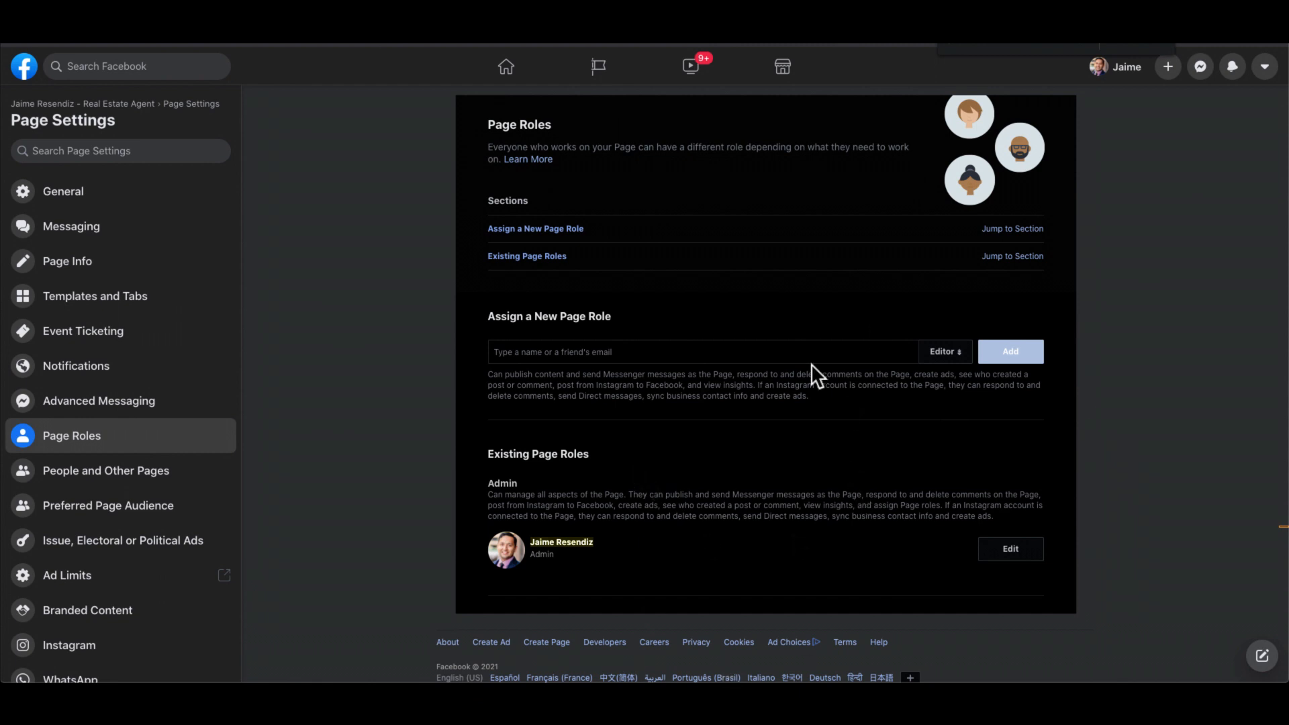
scroll(158, 470, down, 3)
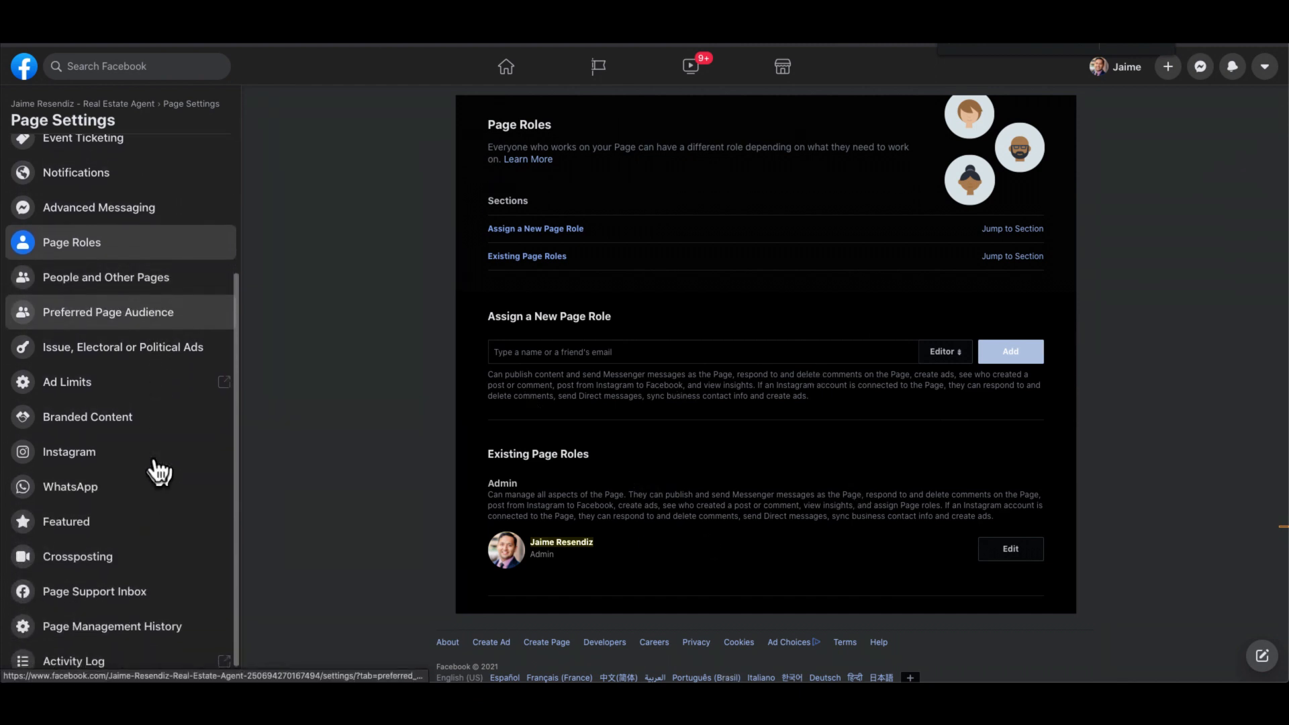
- Pass through the Instagram connection page to the WhatsApp settings, with its number not yet connected
click(85, 439)
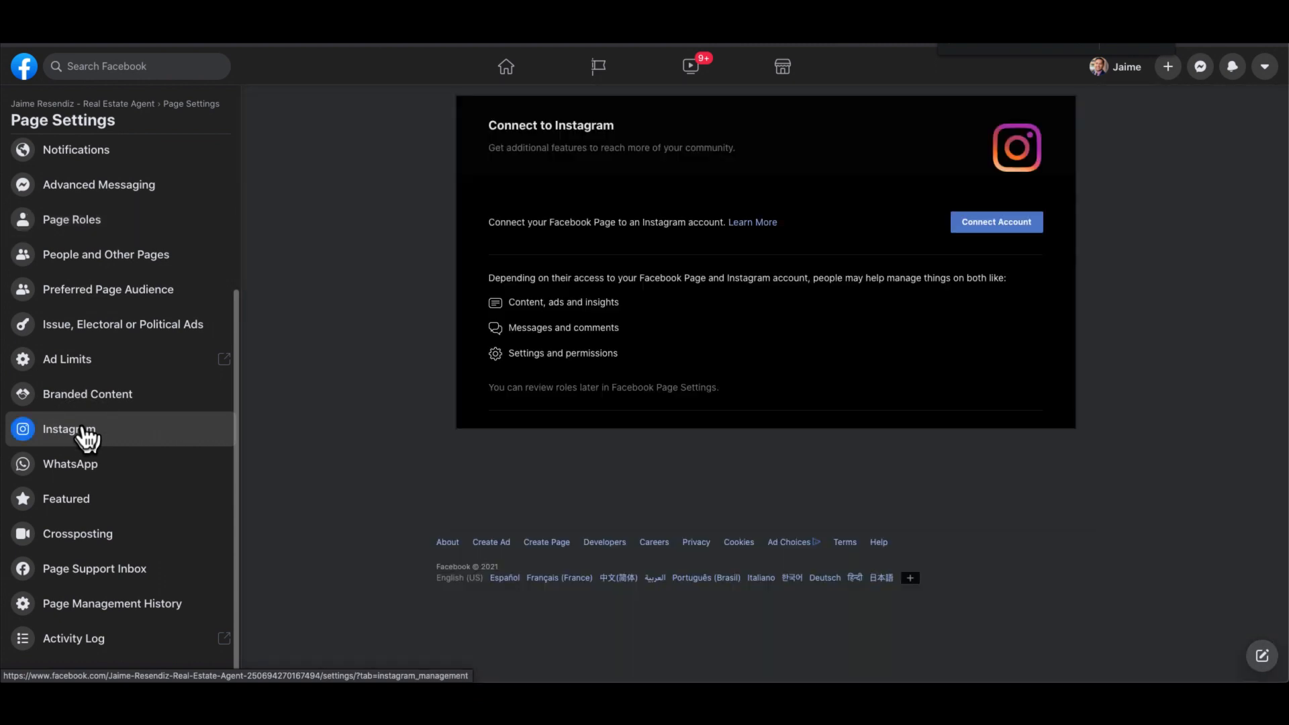
click(90, 470)
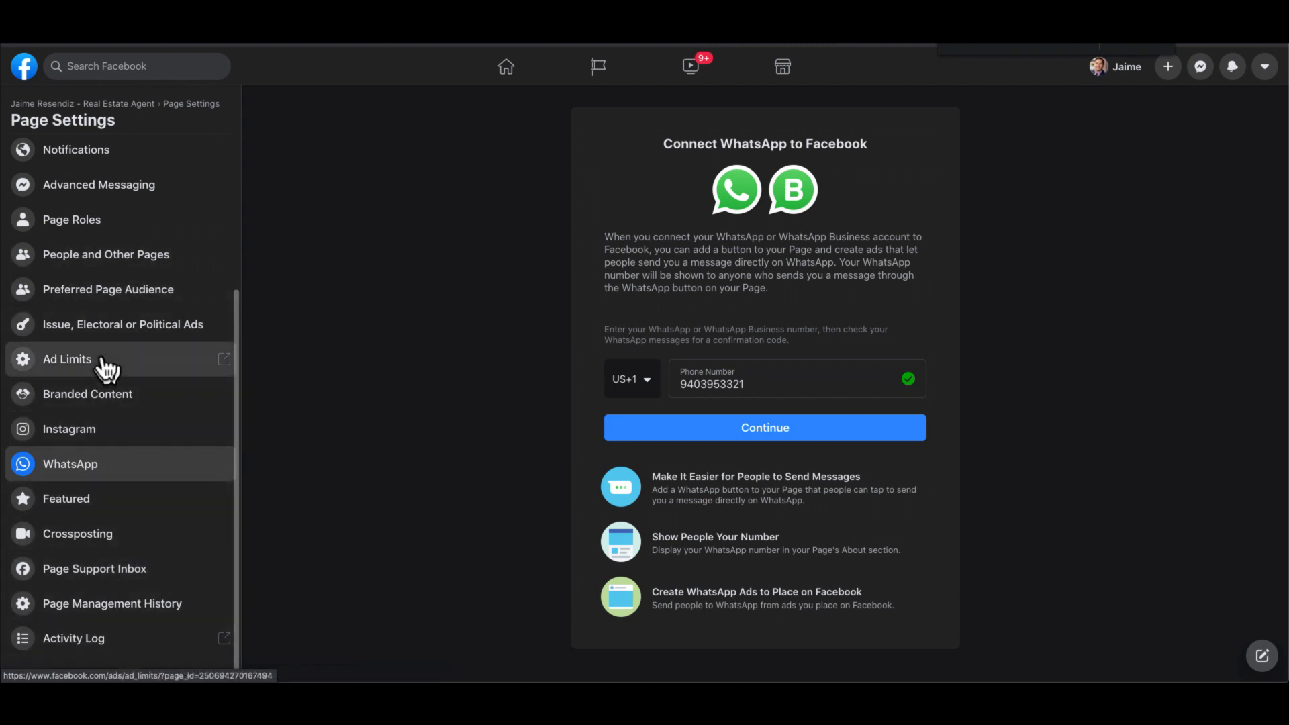
scroll(104, 366, up, 3)
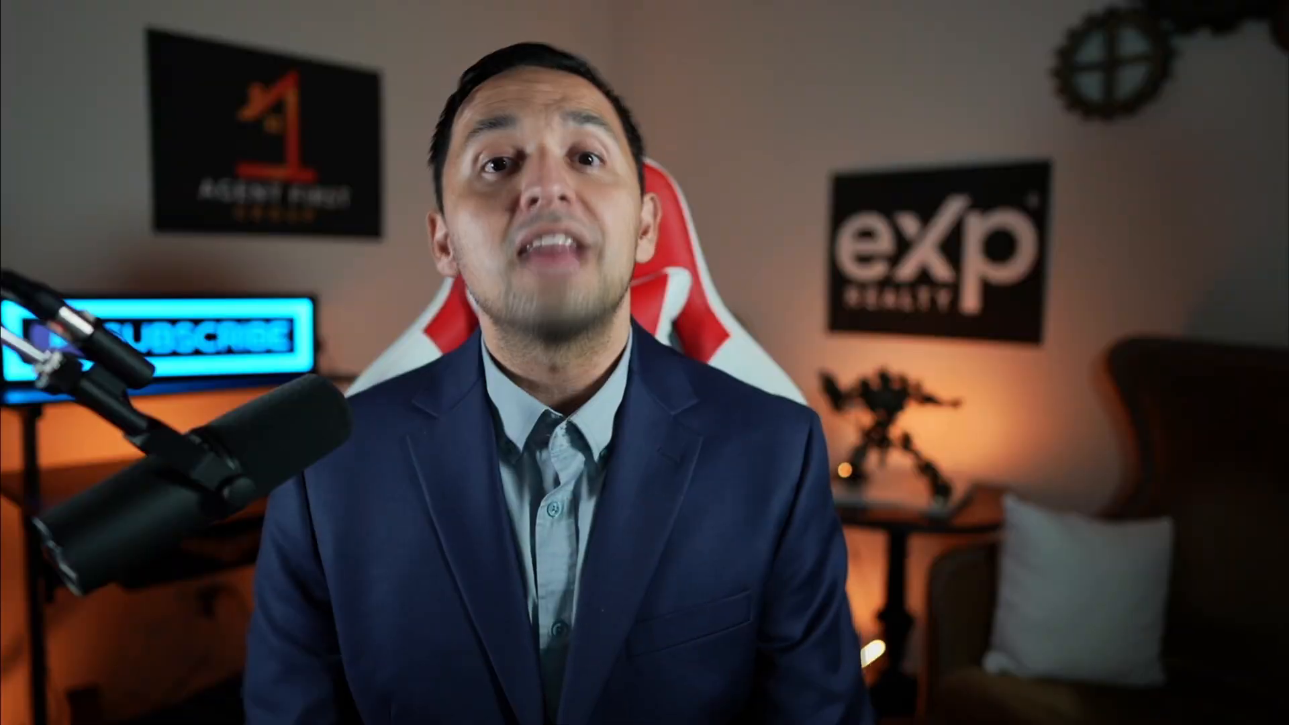